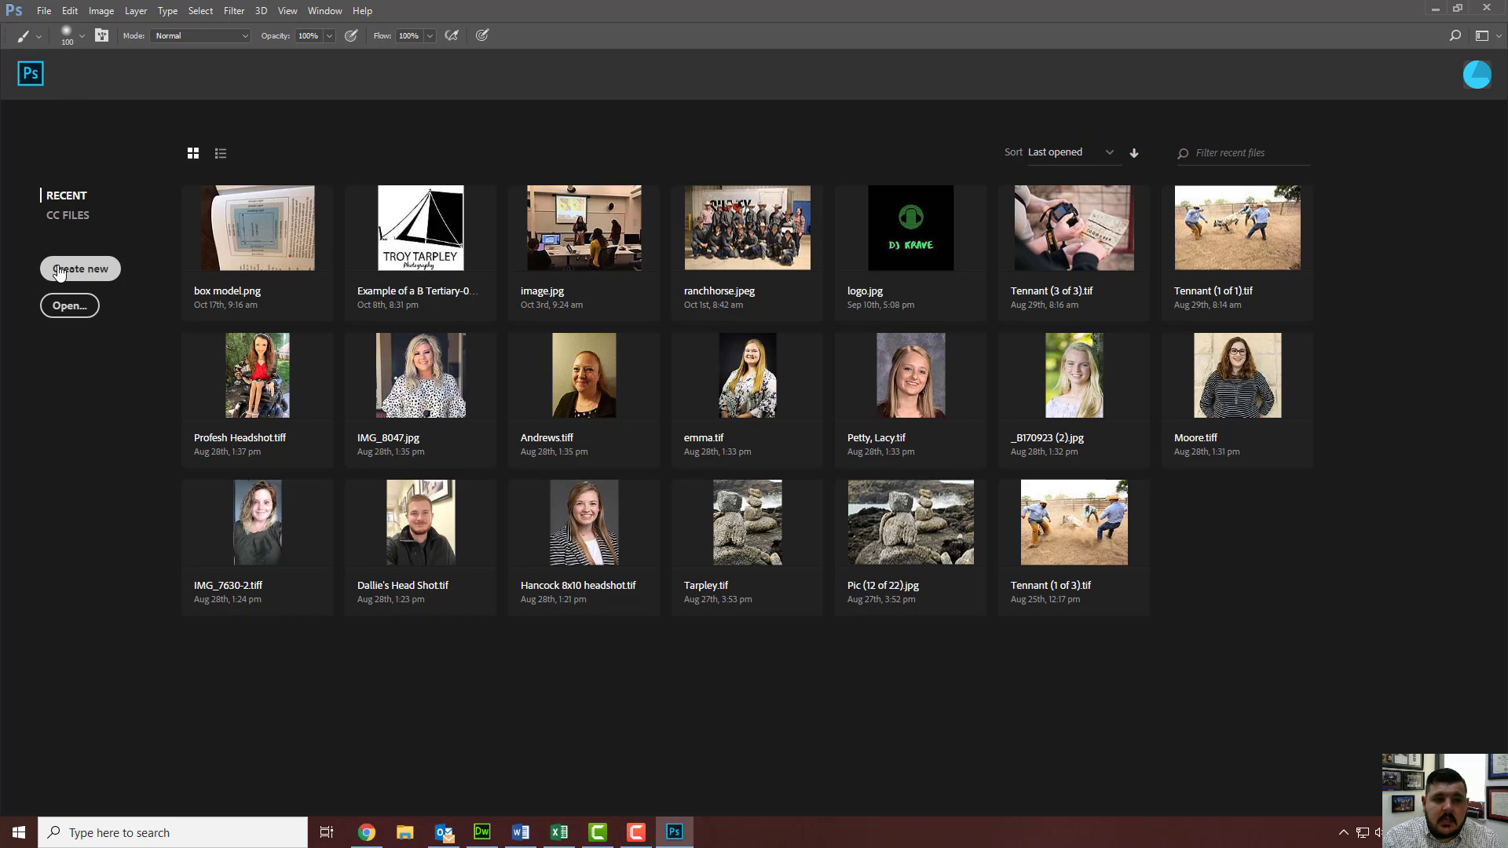
# - Create a new document from the Web Large preset, 1920 x 1080 px at 72 ppi
pyautogui.click(44, 11)
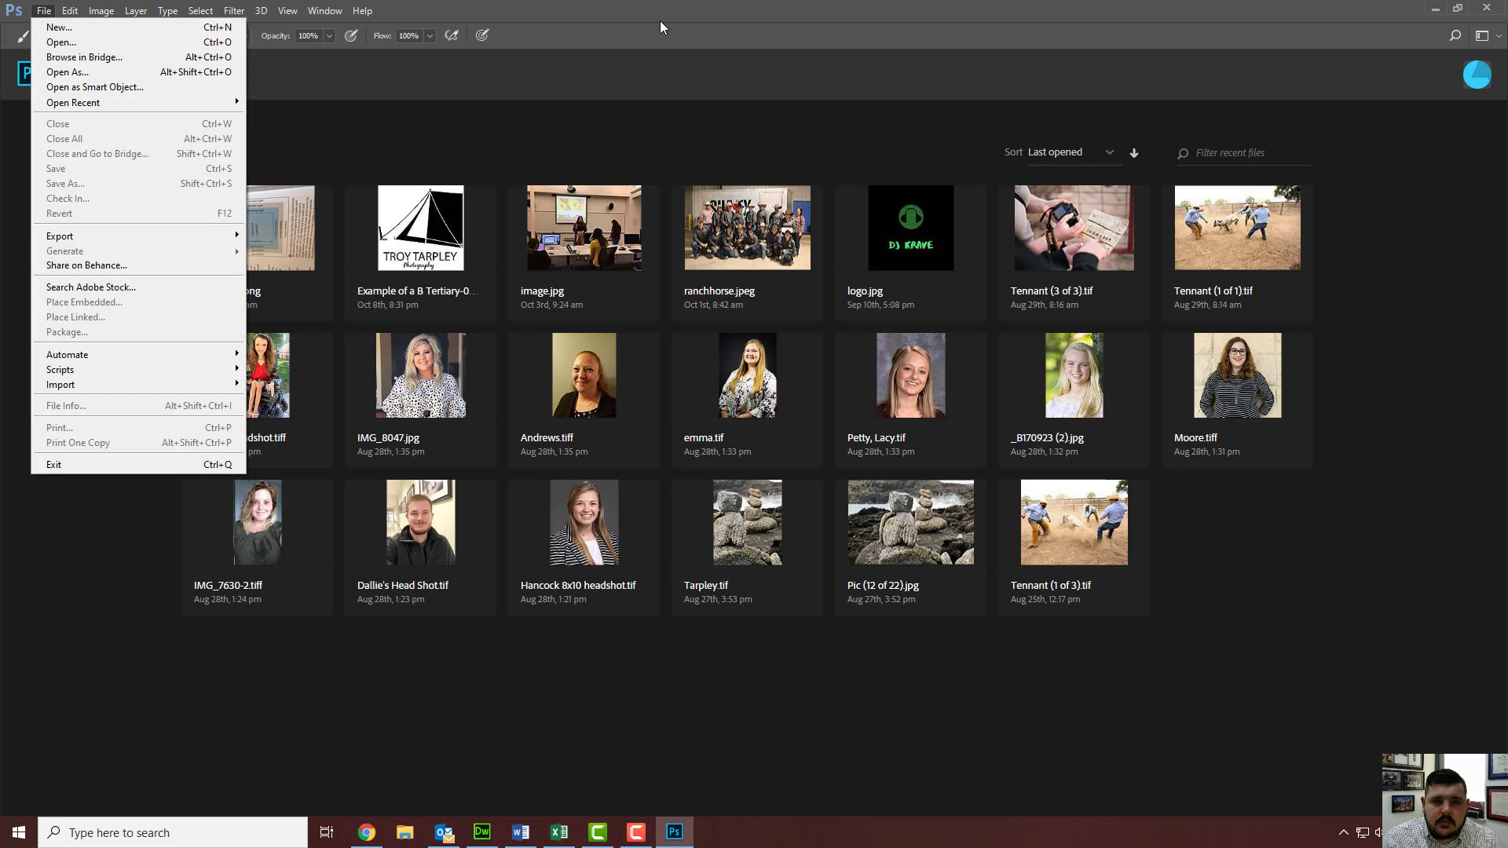
pyautogui.click(157, 186)
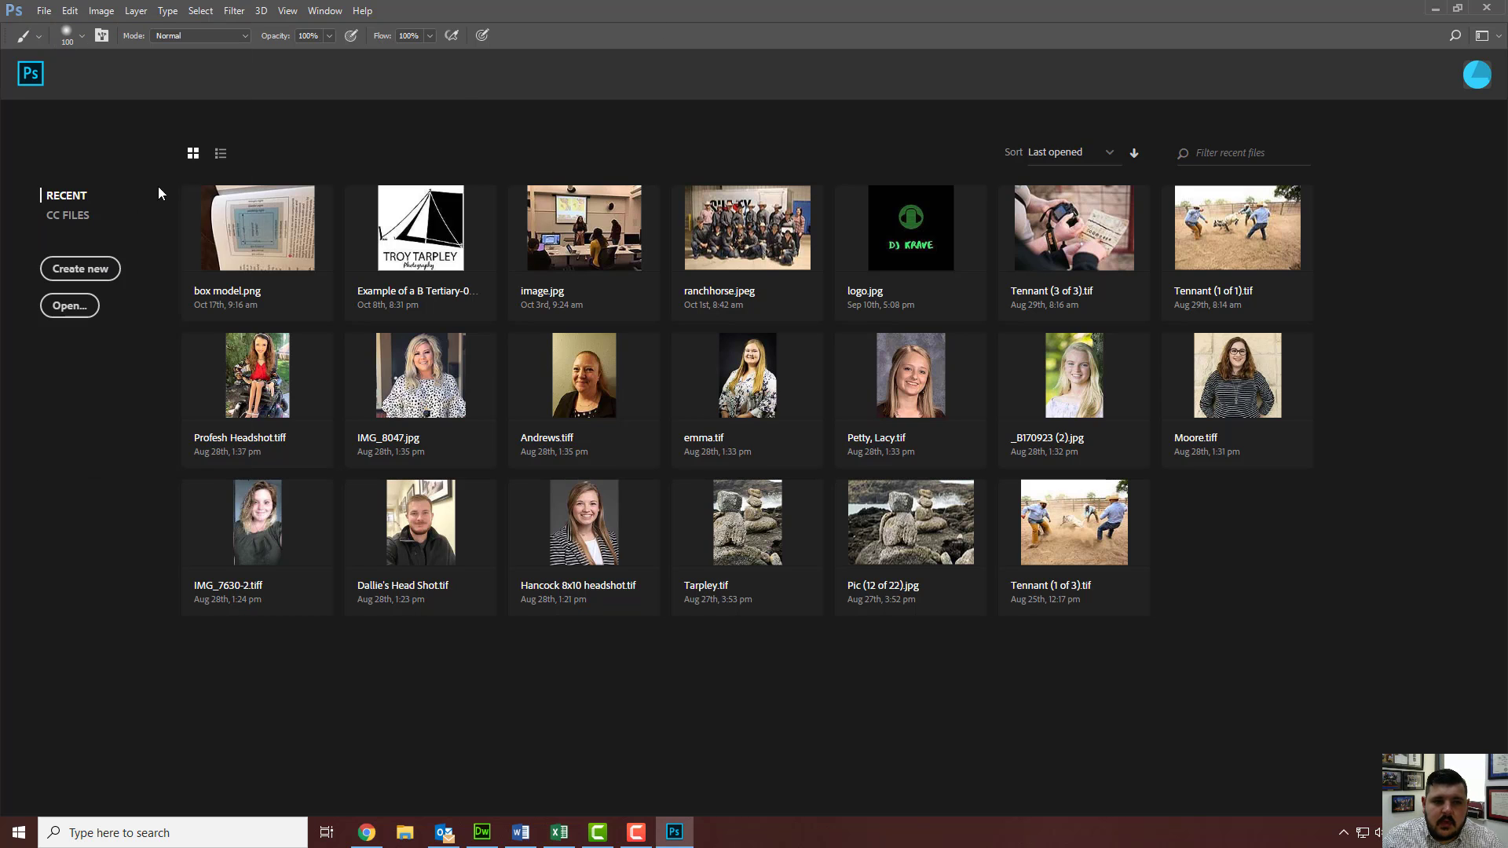
pyautogui.click(96, 271)
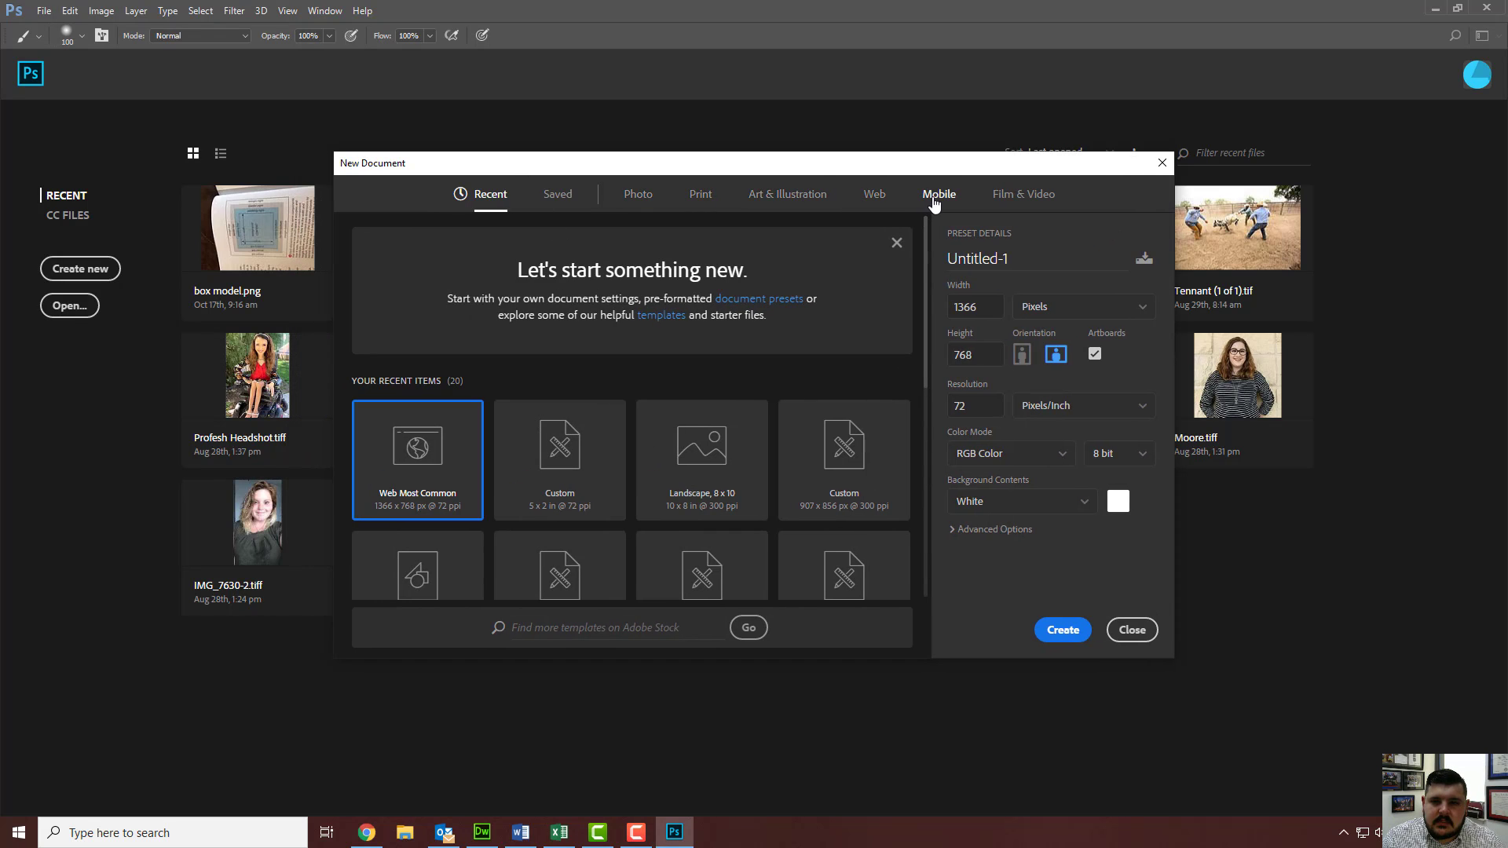
pyautogui.click(874, 197)
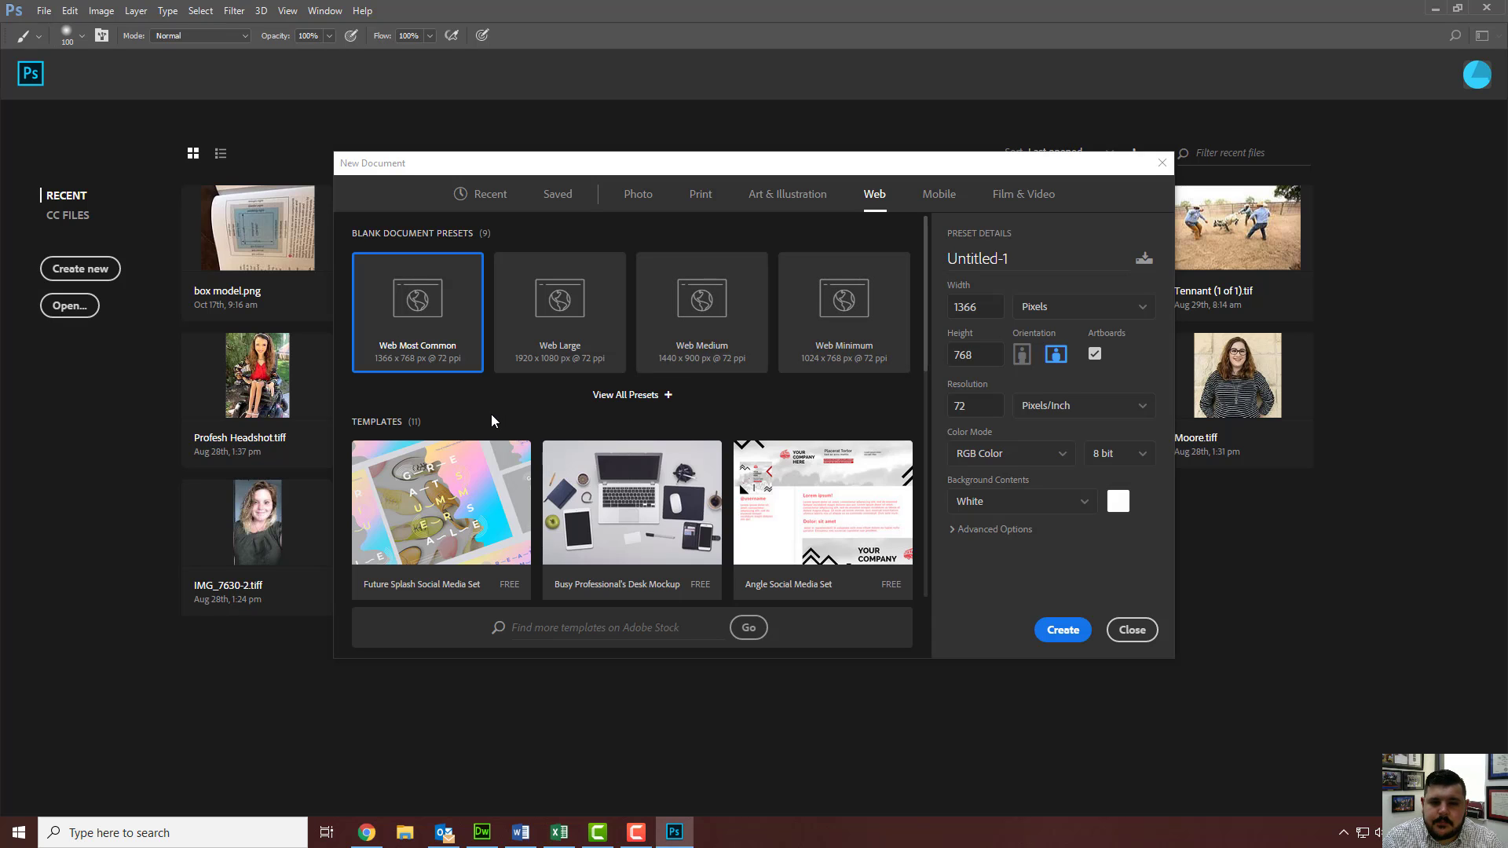
pyautogui.click(543, 351)
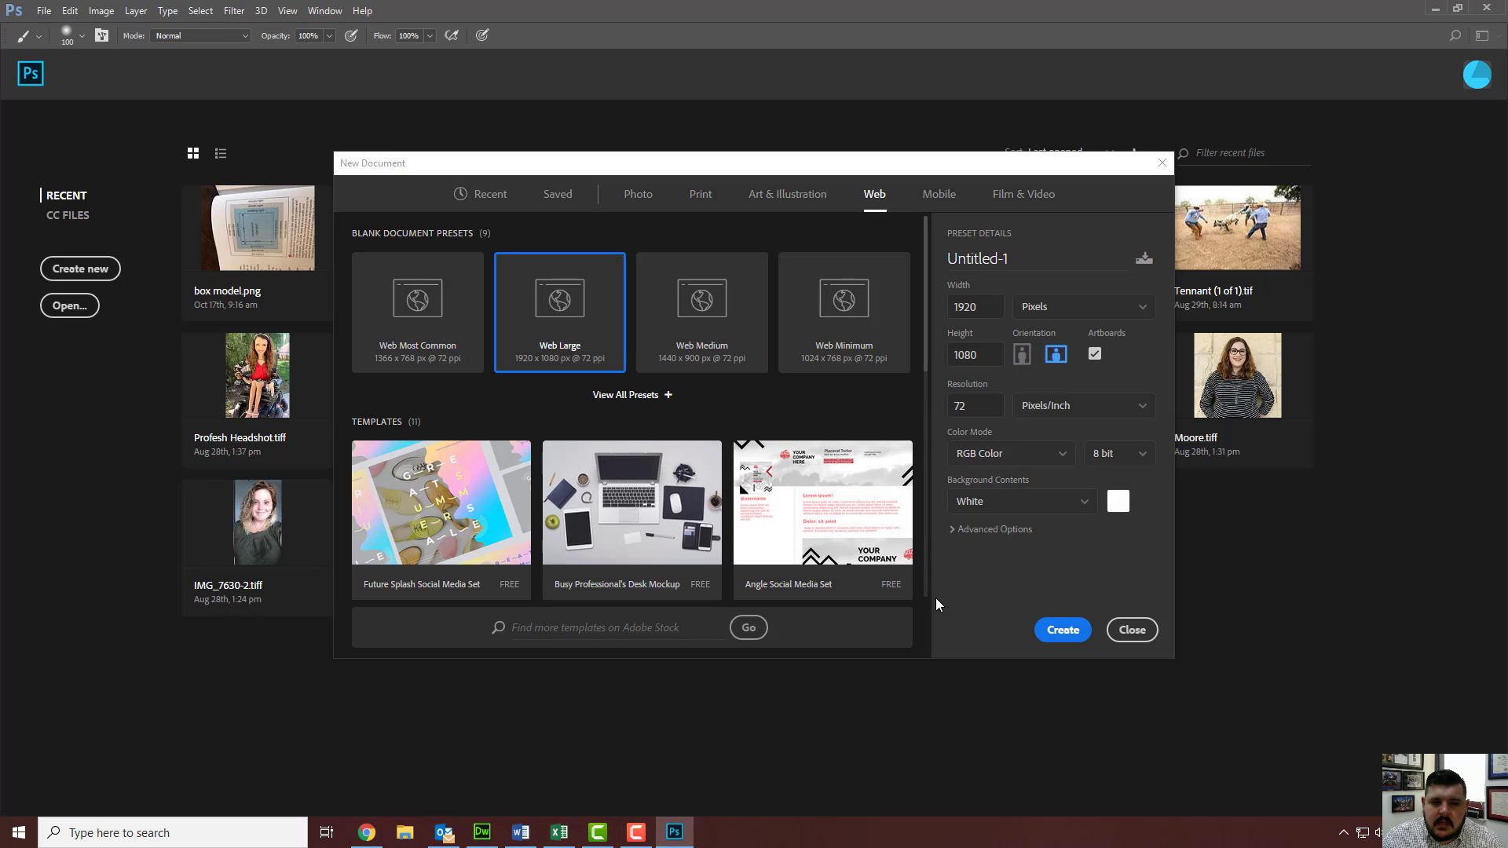
pyautogui.click(1062, 633)
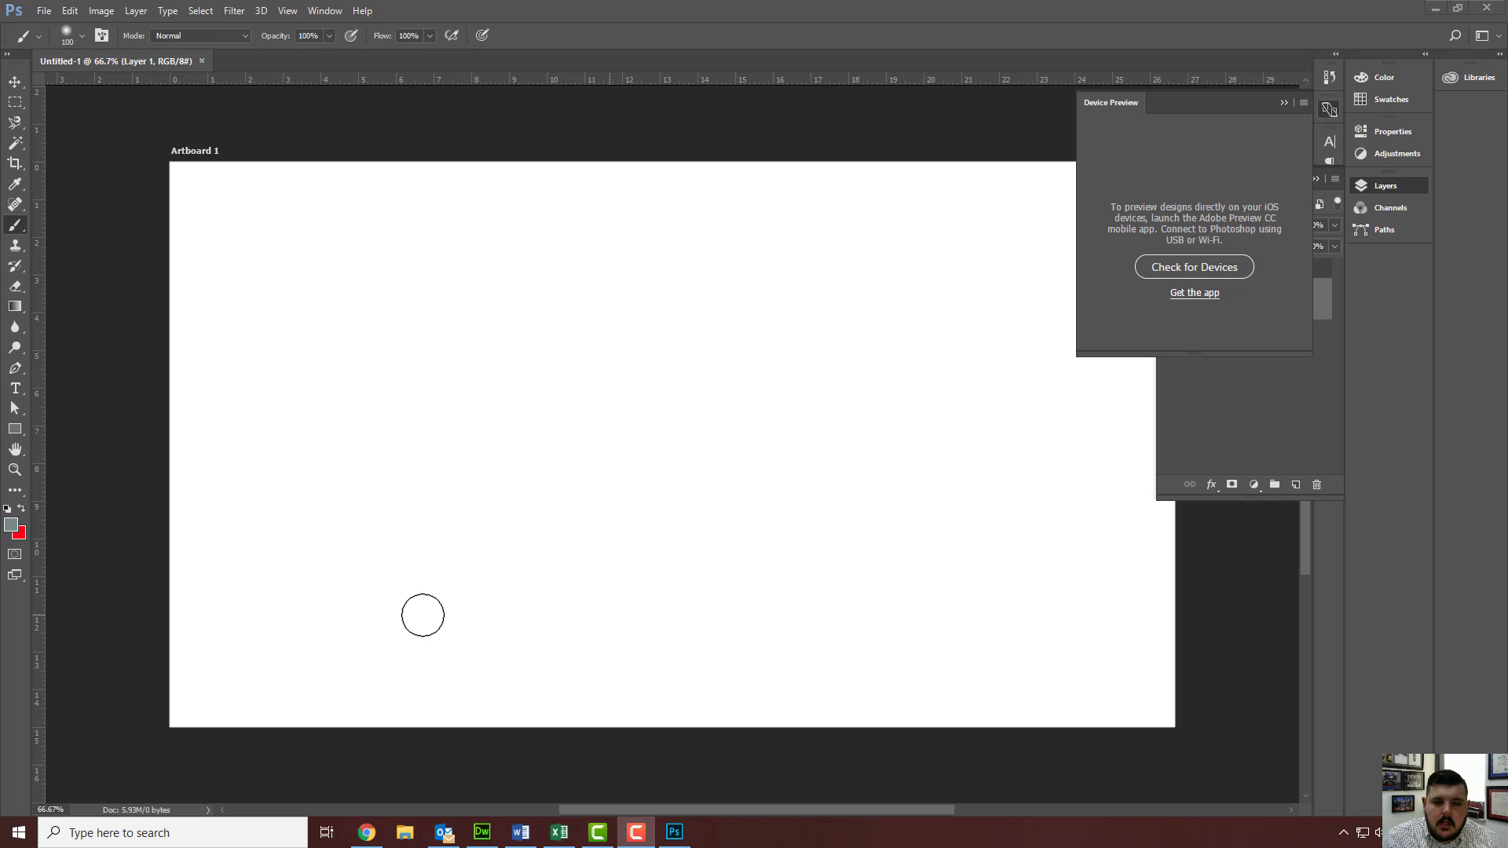
# - Collapse the Device Preview panel and make the Layers panel taller, with the Move tool active and no layer selected
pyautogui.click(1284, 103)
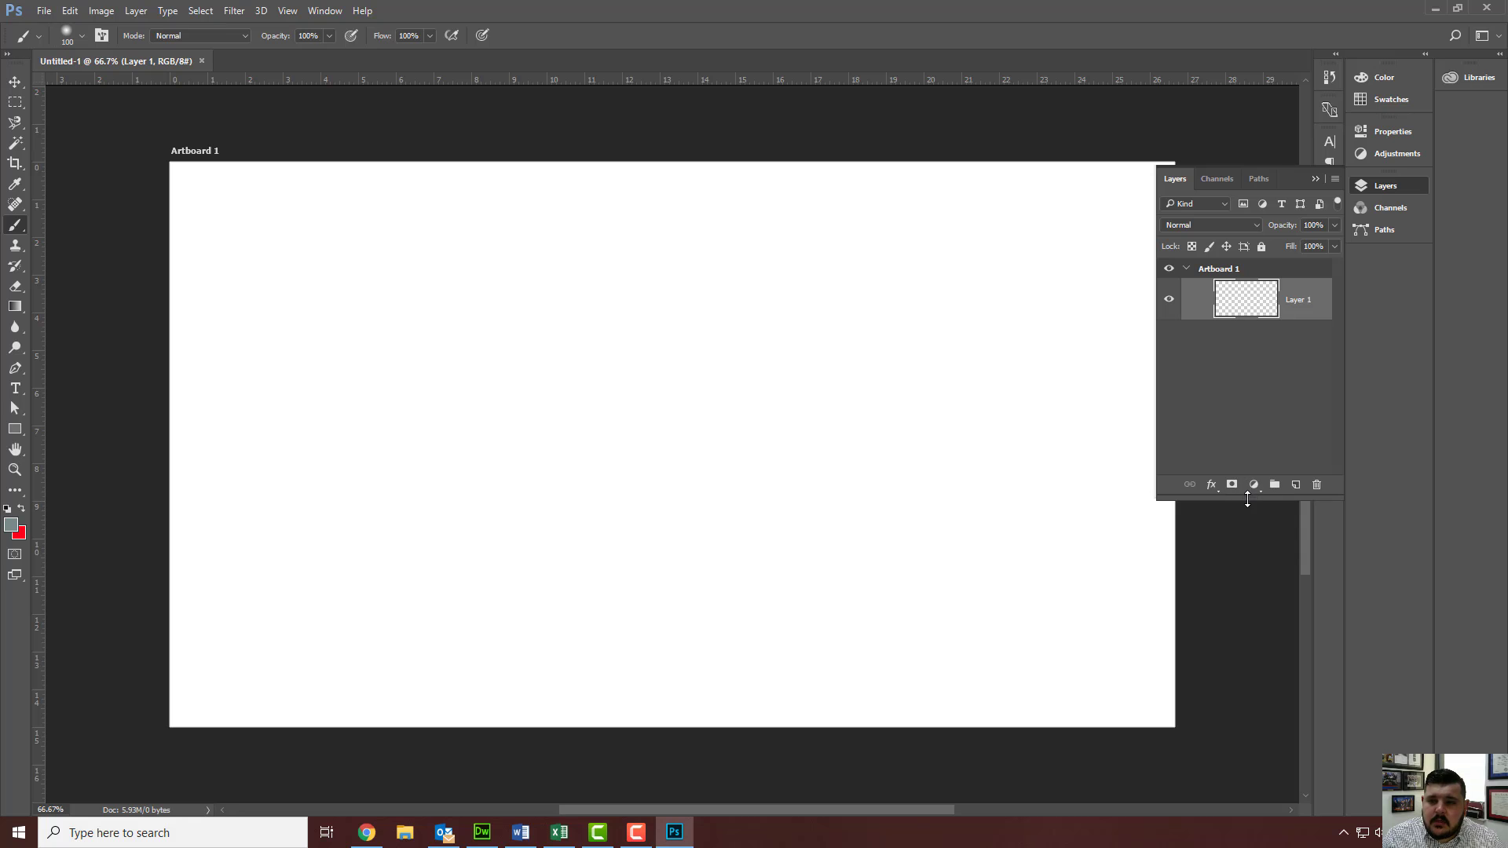
pyautogui.moveTo(1246, 499); pyautogui.dragTo(1233, 648)
pyautogui.click(15, 82)
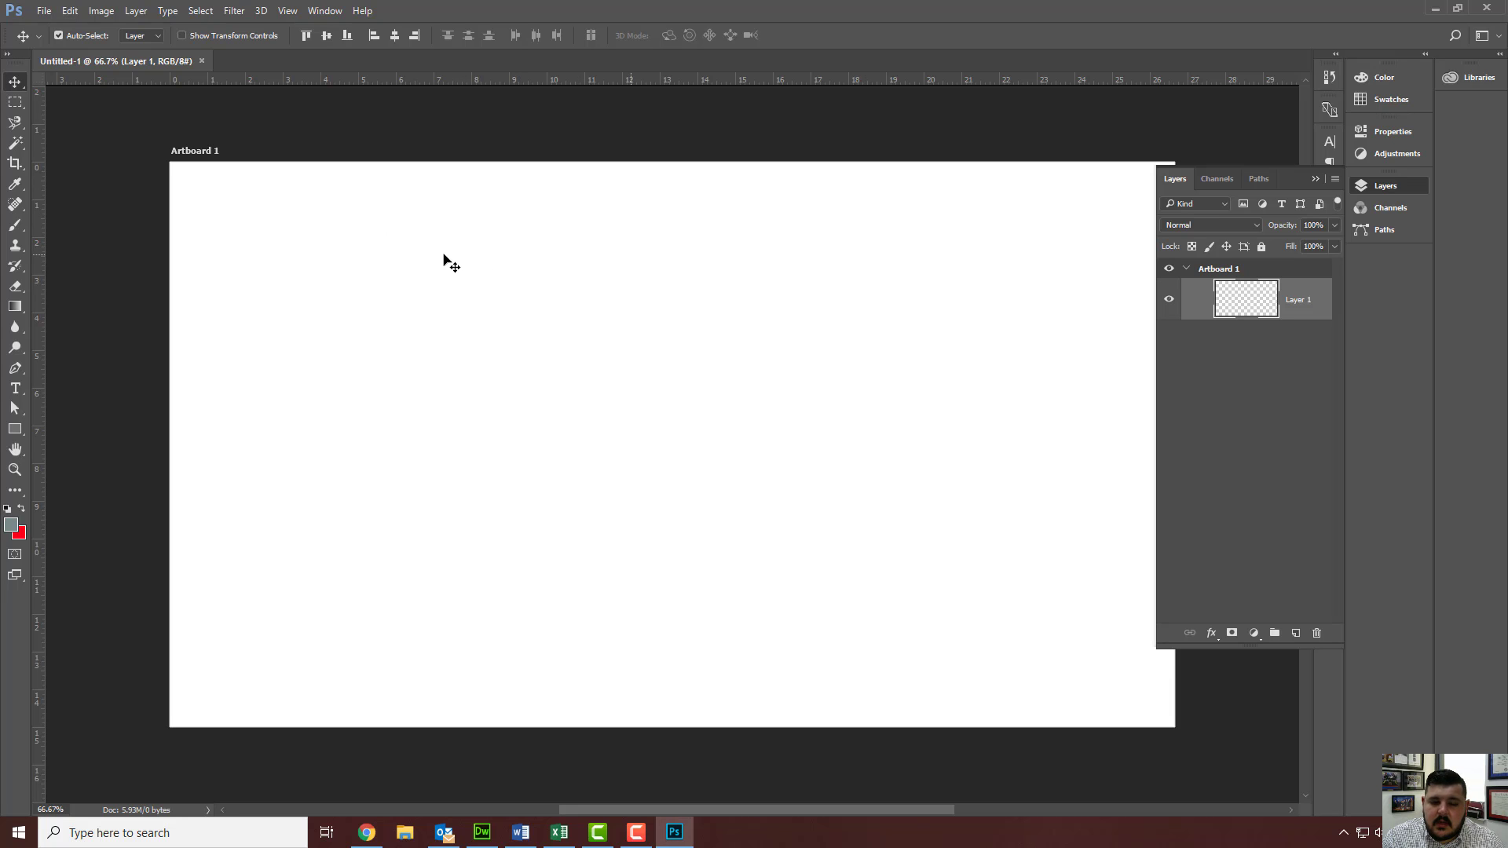
pyautogui.click(1192, 504)
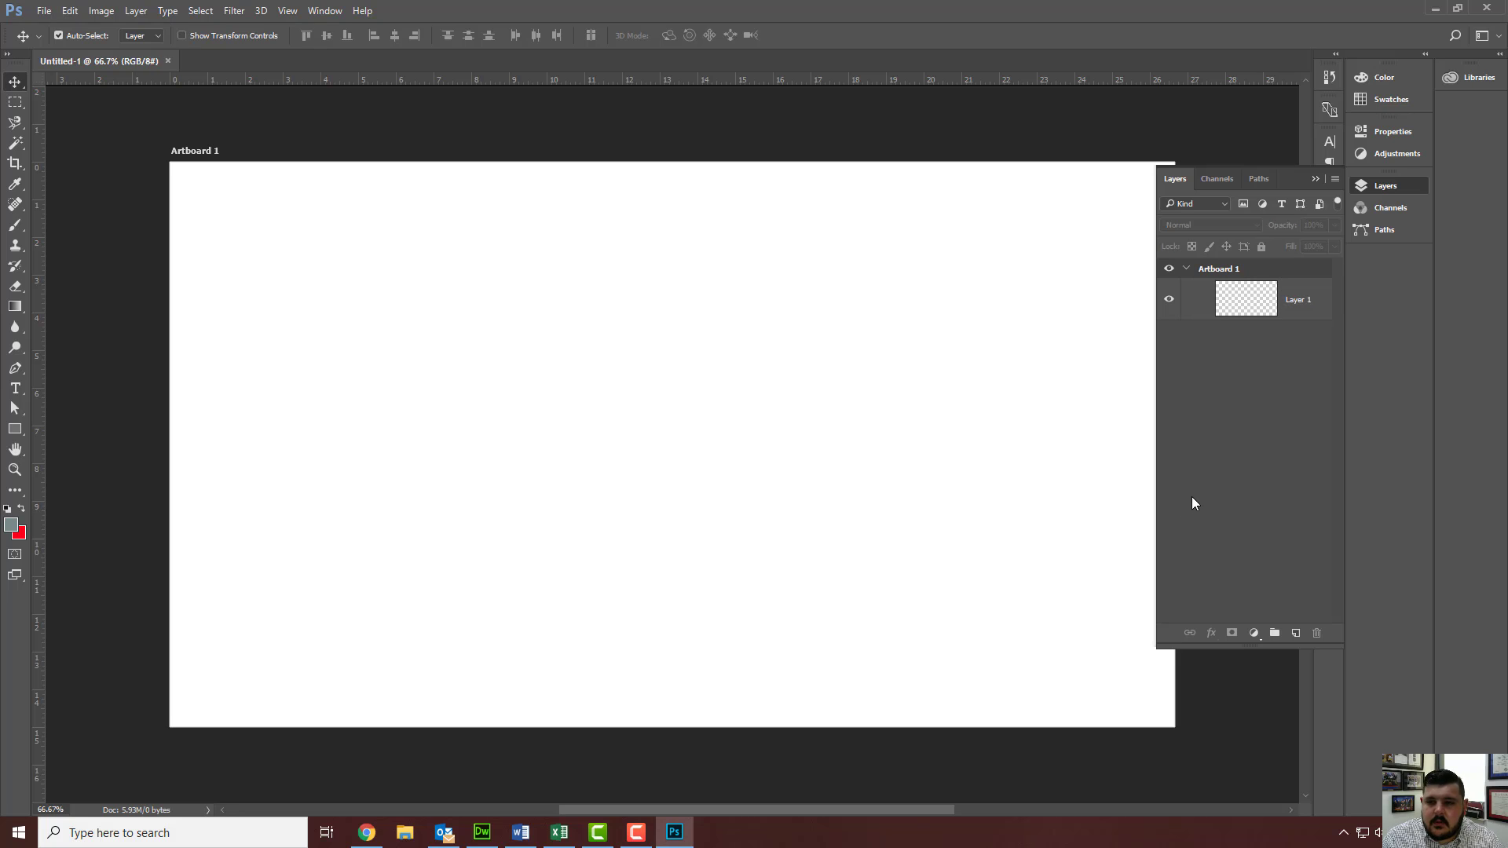
pyautogui.click(1184, 271)
pyautogui.click(1186, 270)
pyautogui.click(1188, 272)
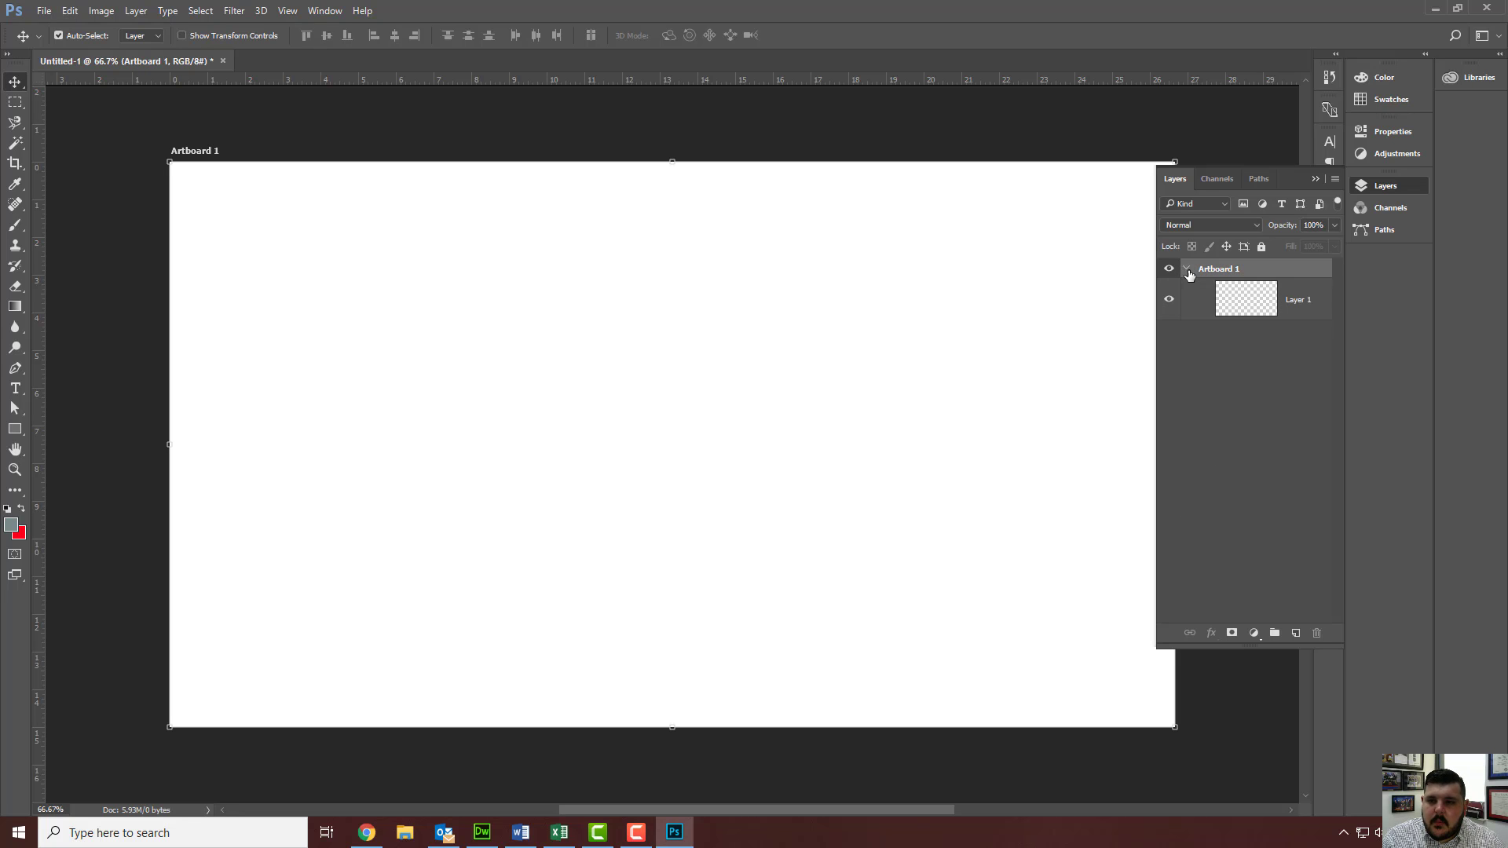
# - Create a new layer group and move it inside Artboard 1, above Layer 1
pyautogui.click(1264, 506)
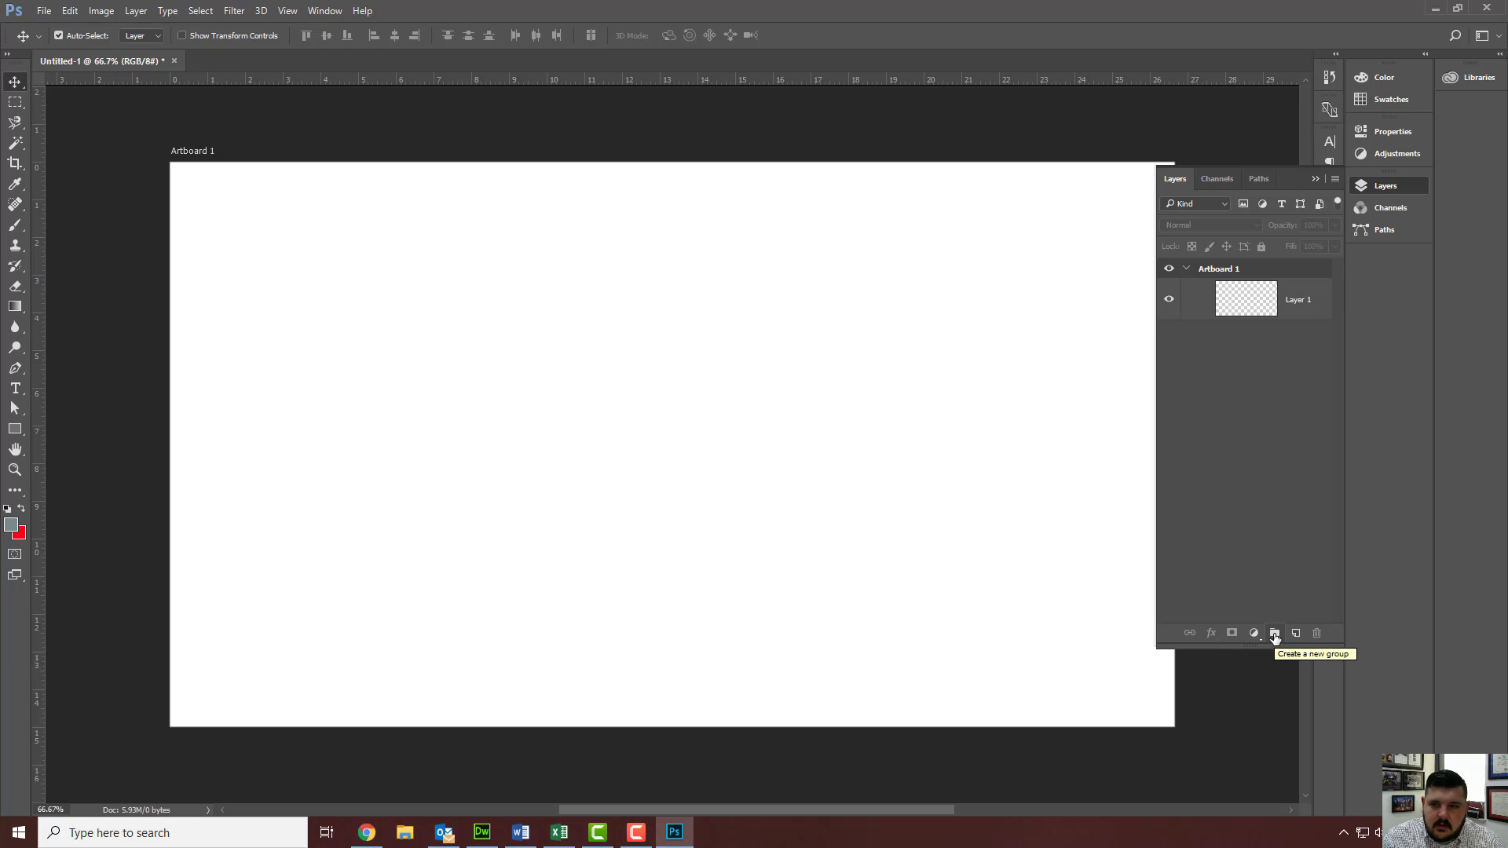
pyautogui.click(1274, 634)
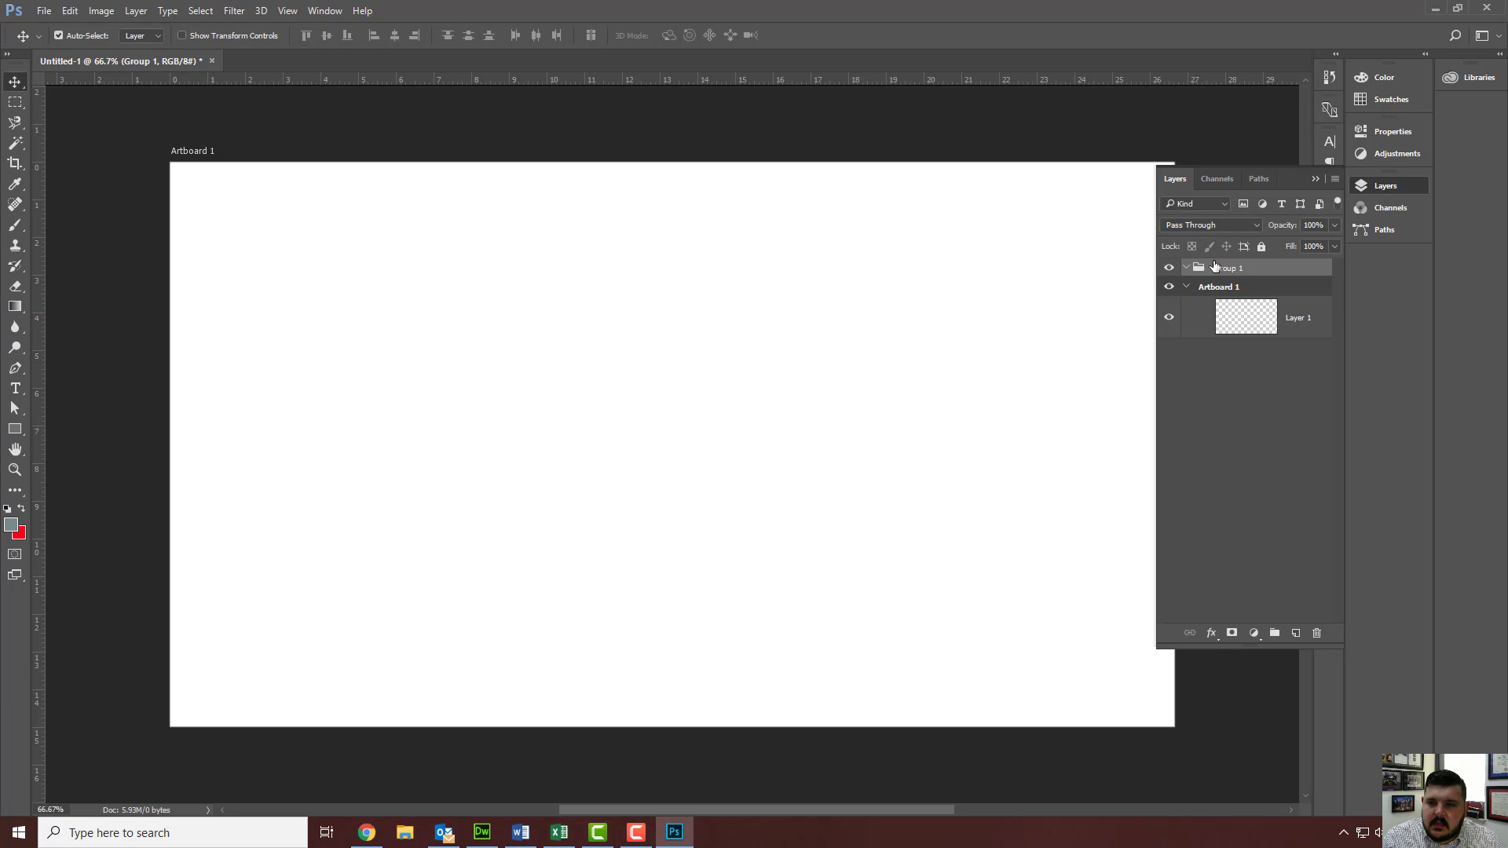
pyautogui.moveTo(1220, 270); pyautogui.dragTo(1223, 297)
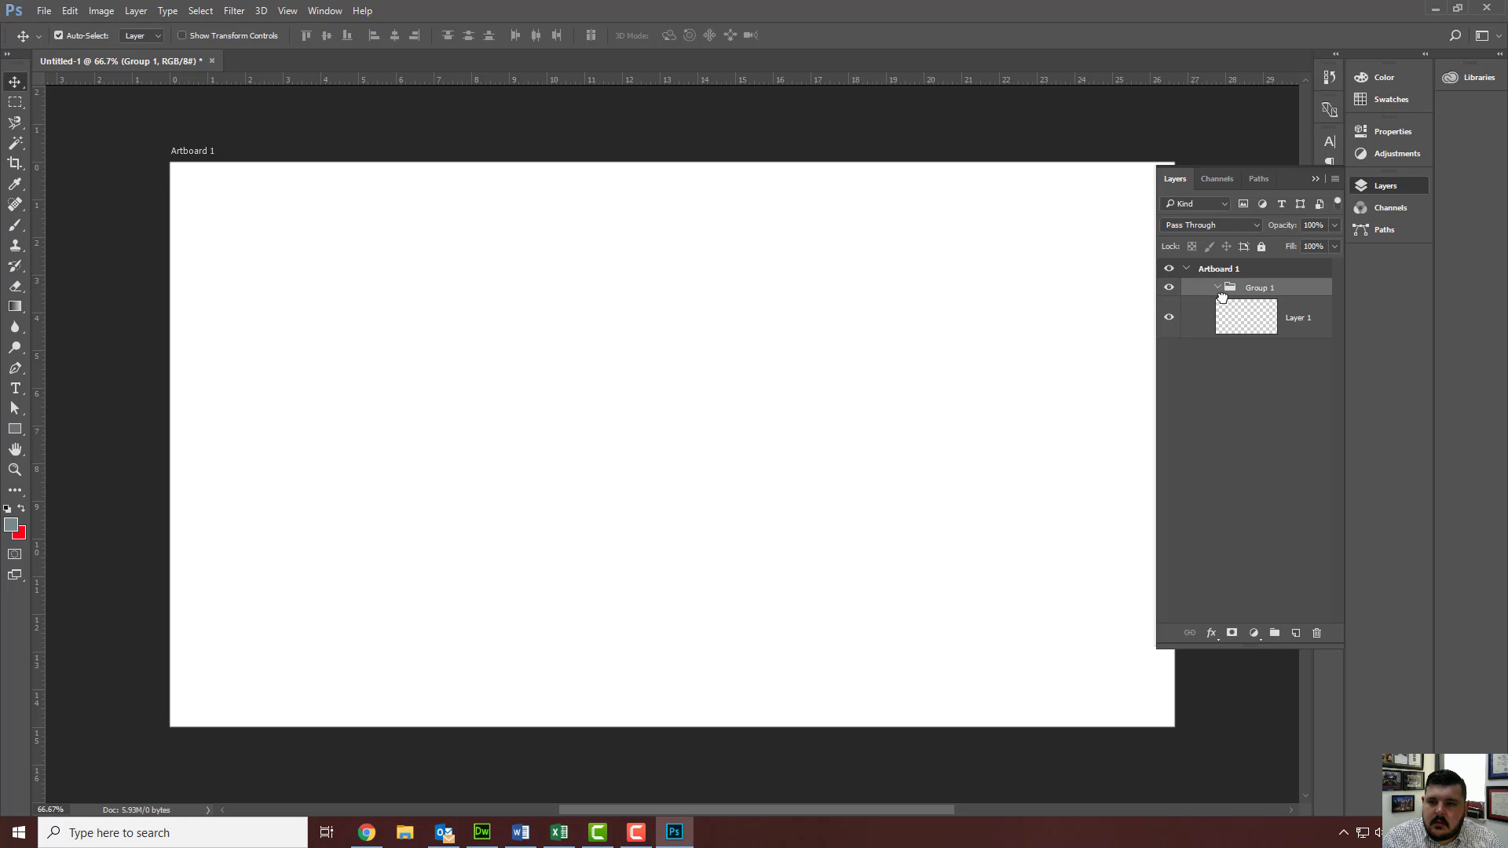
pyautogui.press('h')
pyautogui.doubleClick(1261, 294)
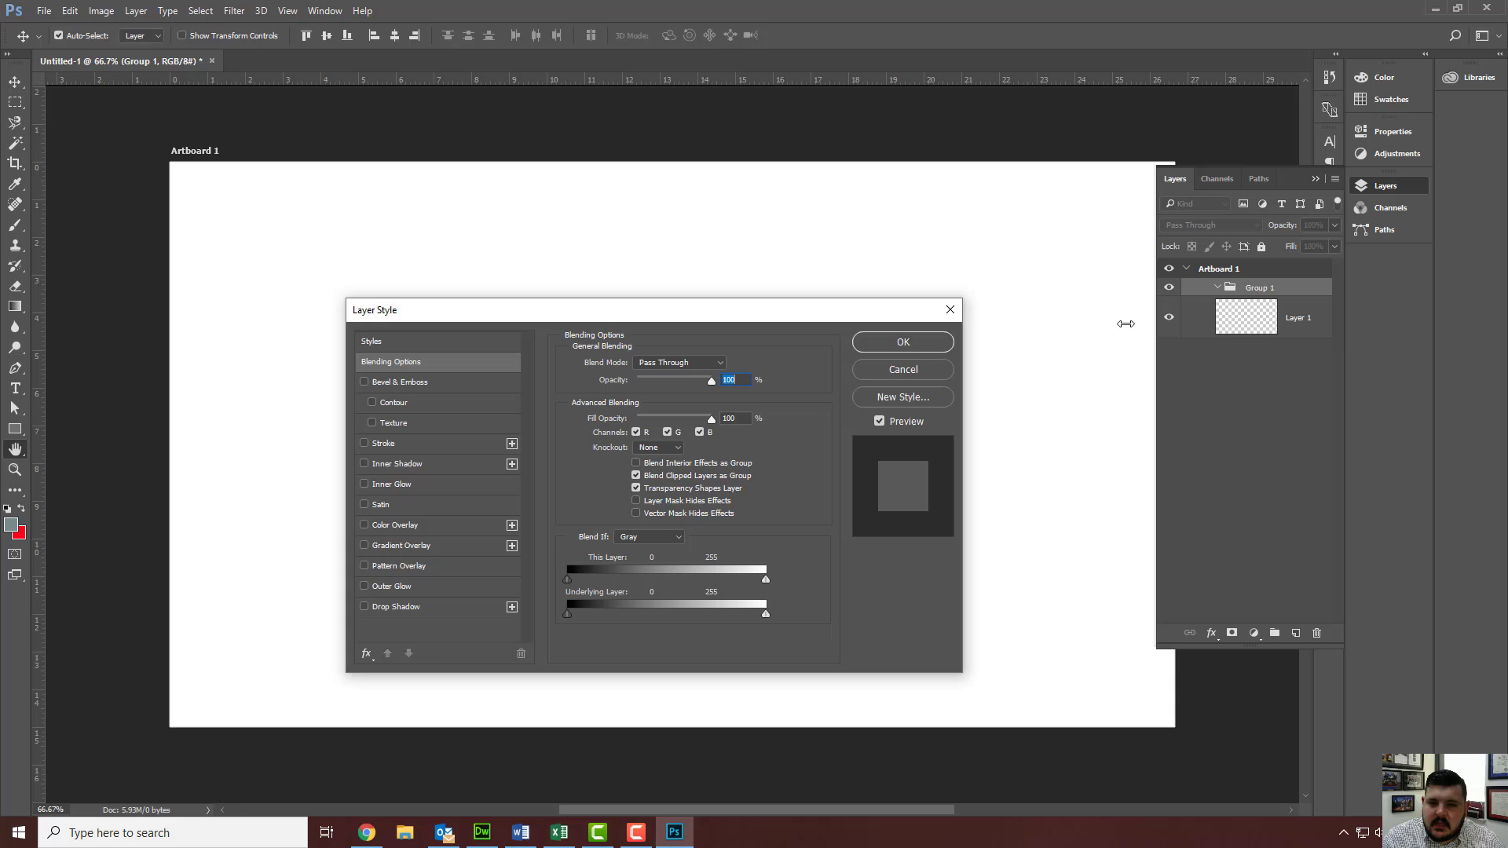
pyautogui.click(952, 306)
pyautogui.rightClick(1245, 289)
pyautogui.press('Escape')
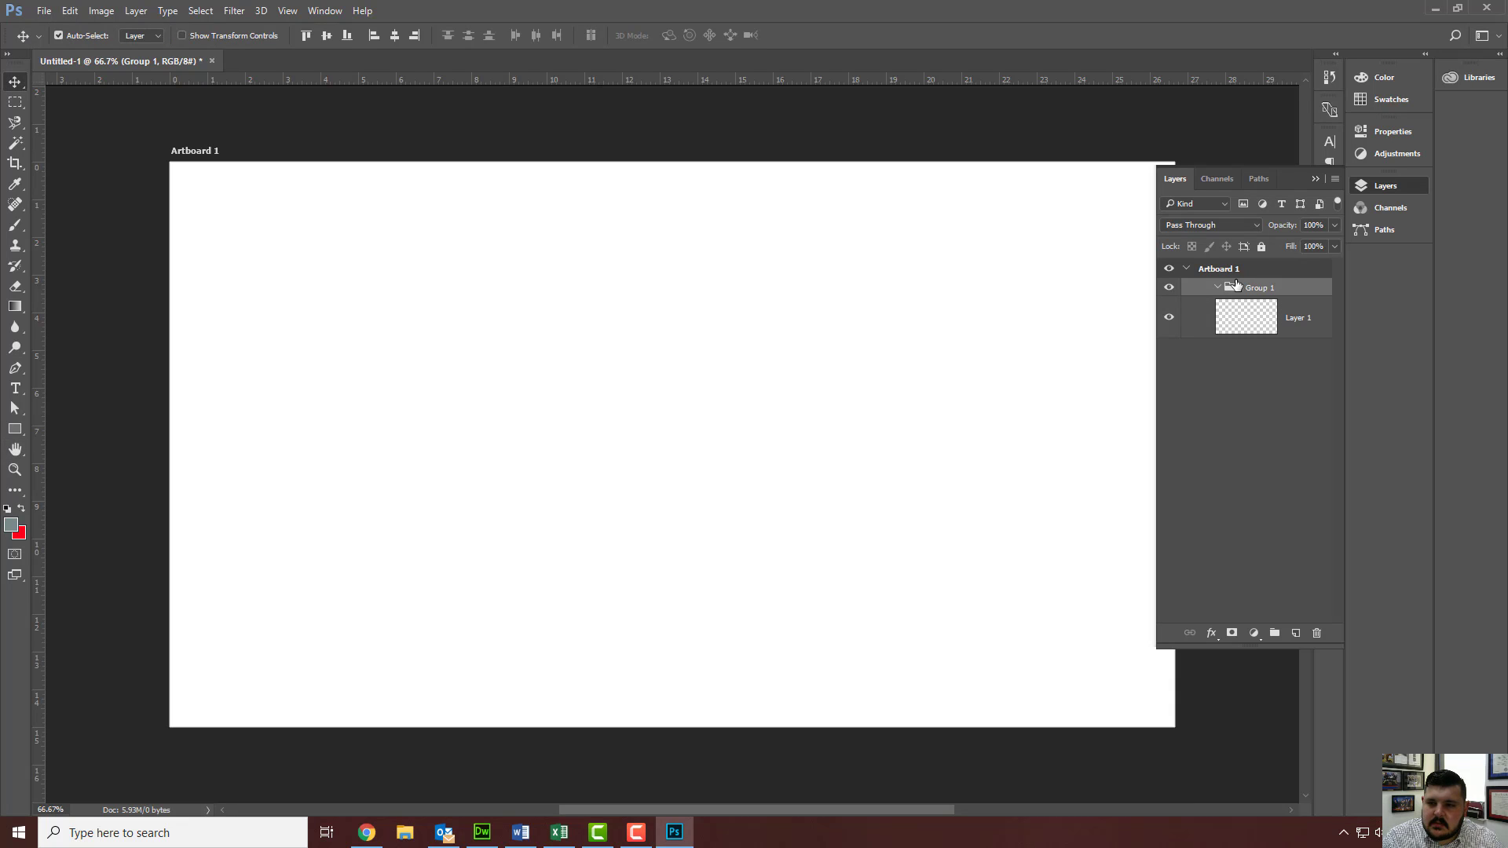
# - Rename the new group as Nav
pyautogui.doubleClick(1271, 288)
pyautogui.write('Nav')
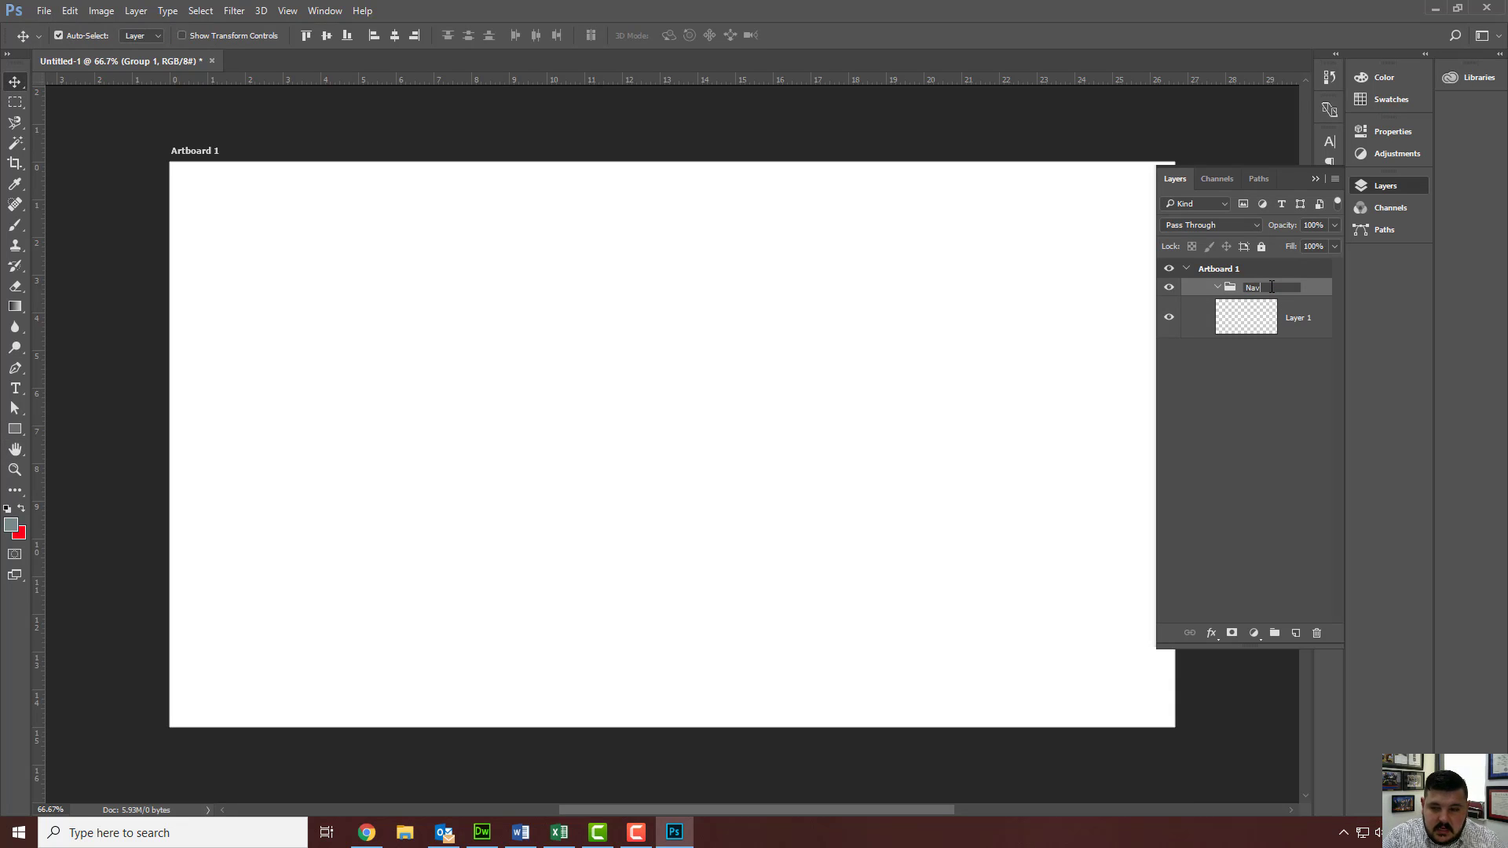
pyautogui.click(1331, 481)
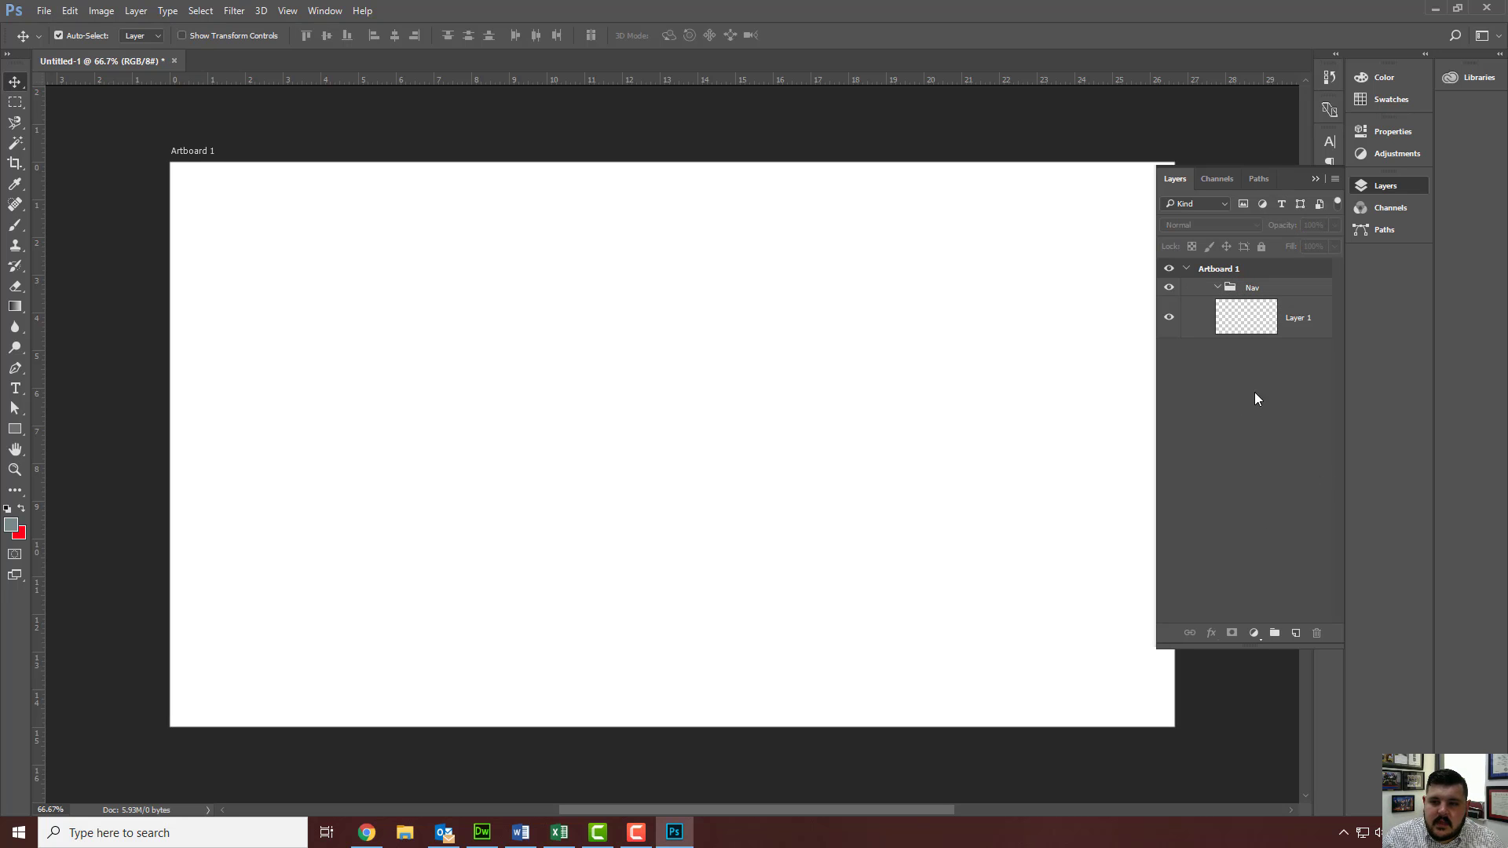
# - Move Layer 1 into the Nav group and collapse the group
pyautogui.click(1247, 288)
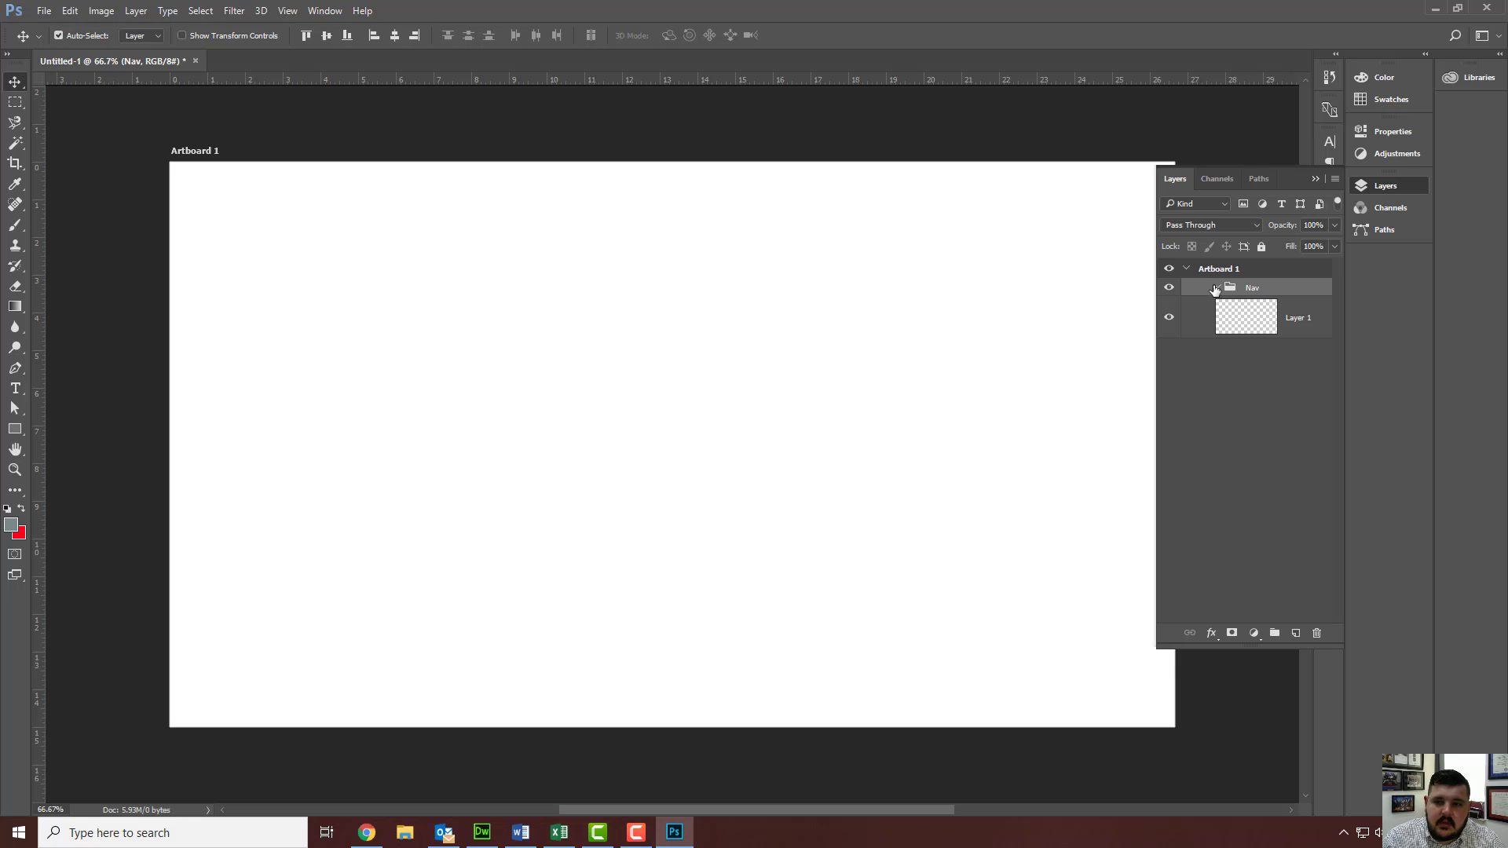
pyautogui.click(1247, 422)
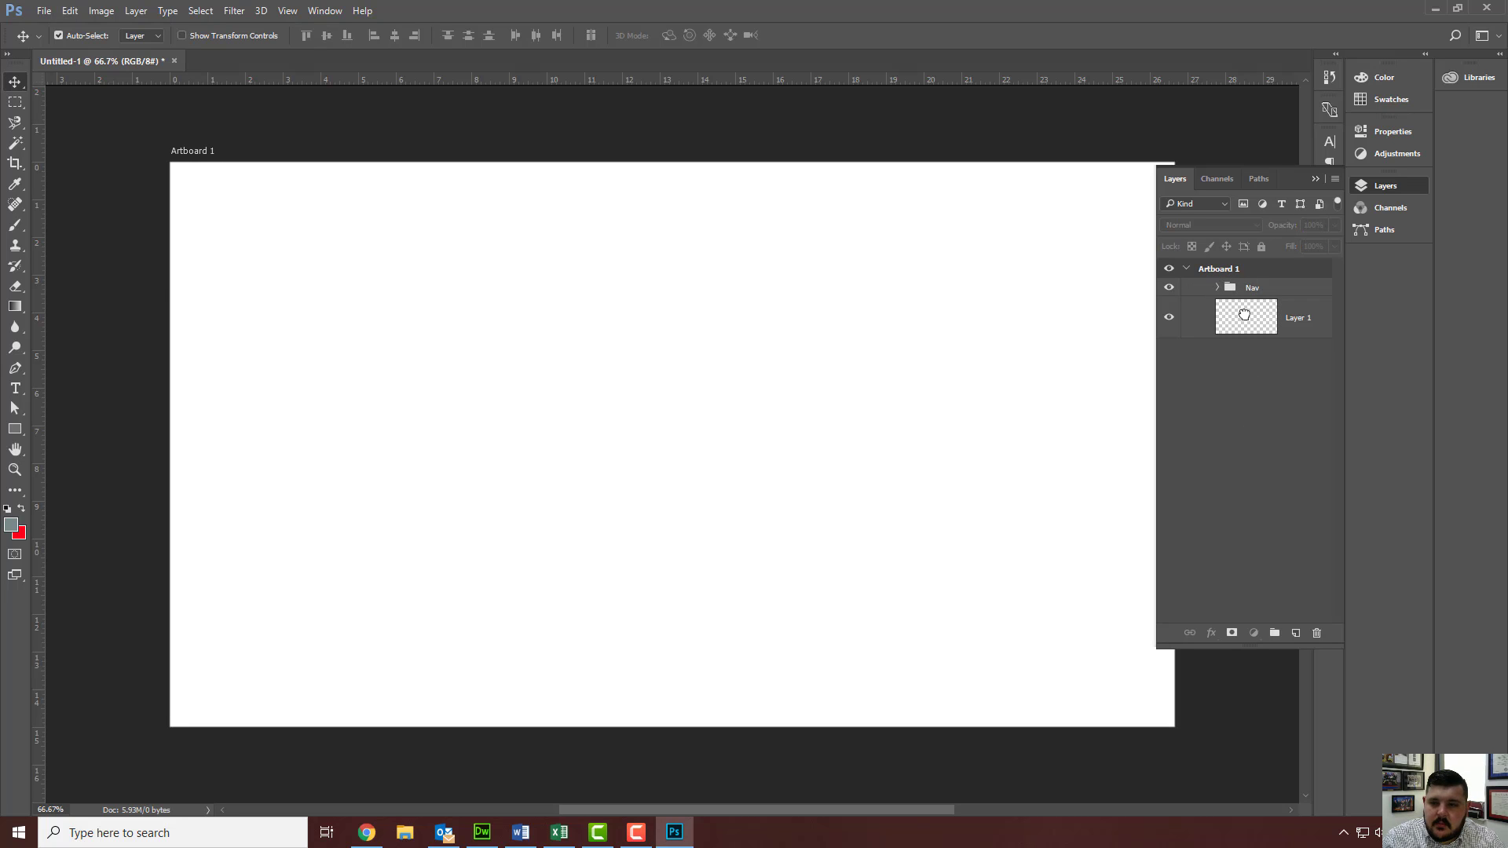
pyautogui.moveTo(1244, 314); pyautogui.dragTo(1241, 289)
pyautogui.click(1217, 289)
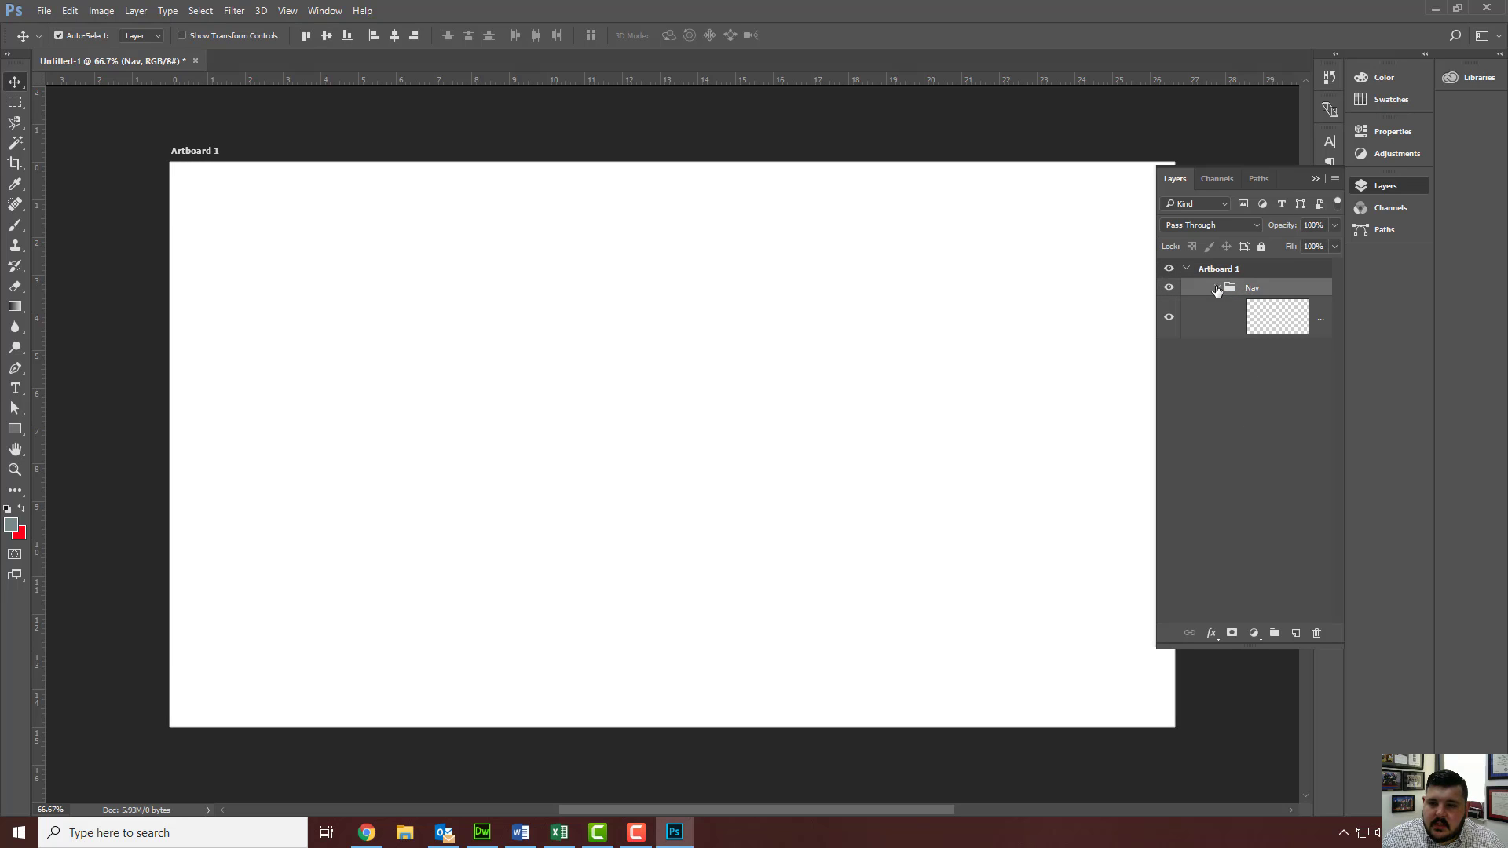
pyautogui.click(1262, 373)
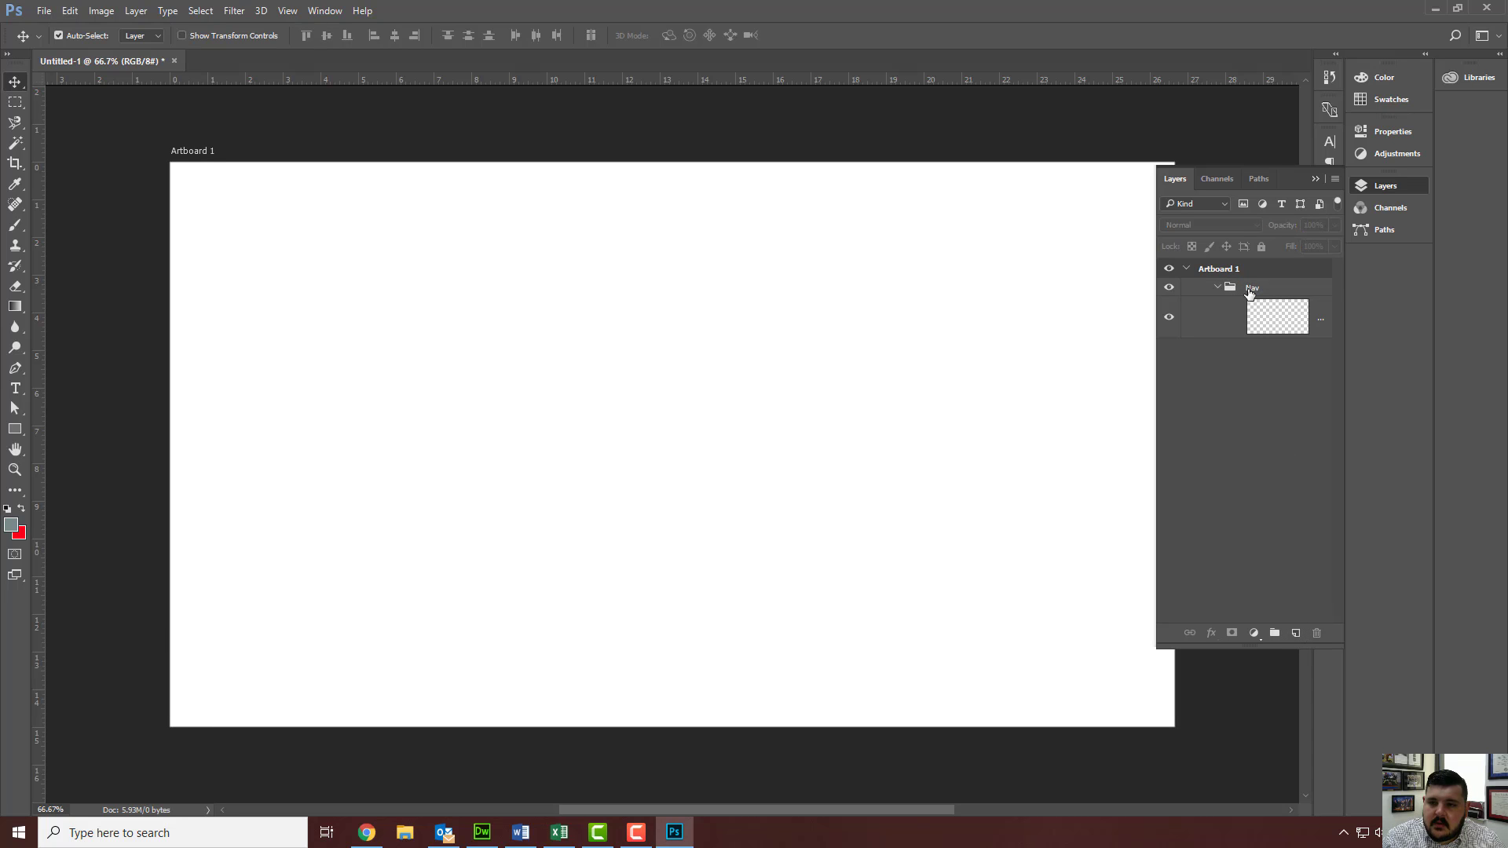
pyautogui.click(1220, 292)
pyautogui.click(1217, 288)
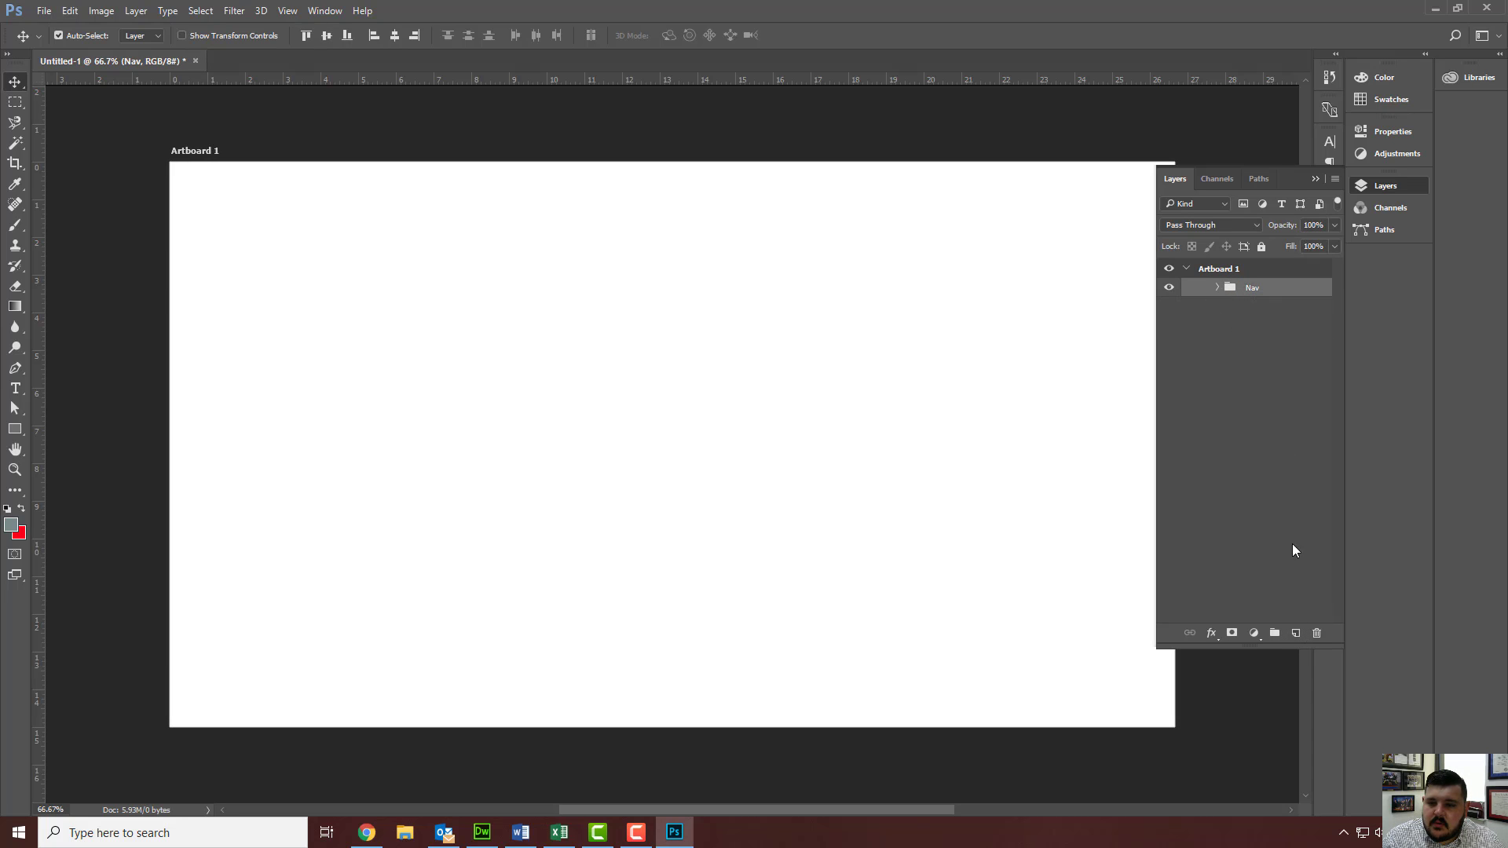
# - Create a second group above Nav inside Artboard 1 and name it Footer
pyautogui.click(1281, 632)
pyautogui.doubleClick(1276, 291)
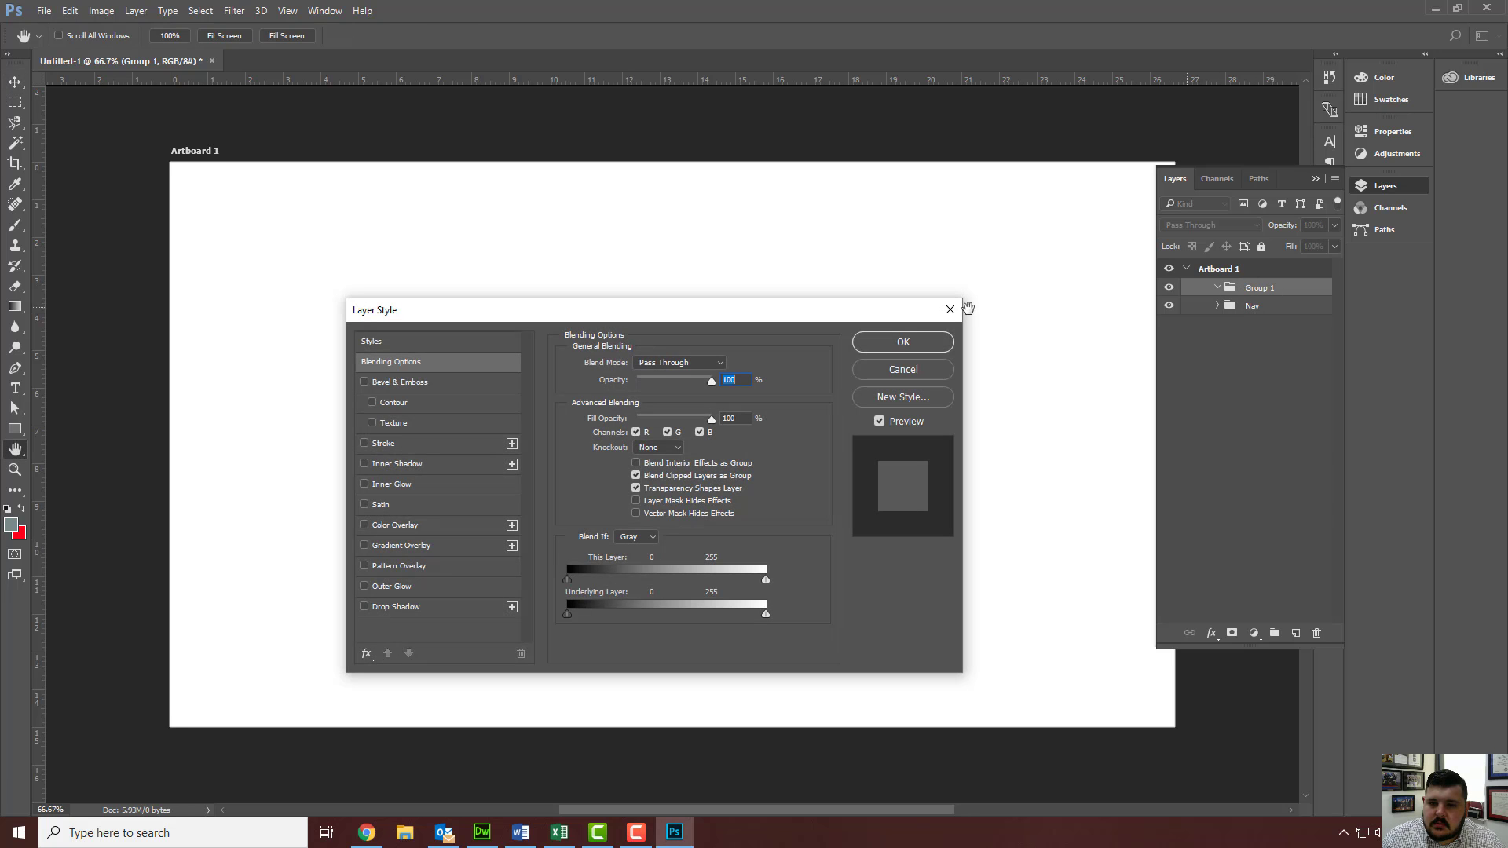
pyautogui.click(951, 311)
pyautogui.doubleClick(1261, 288)
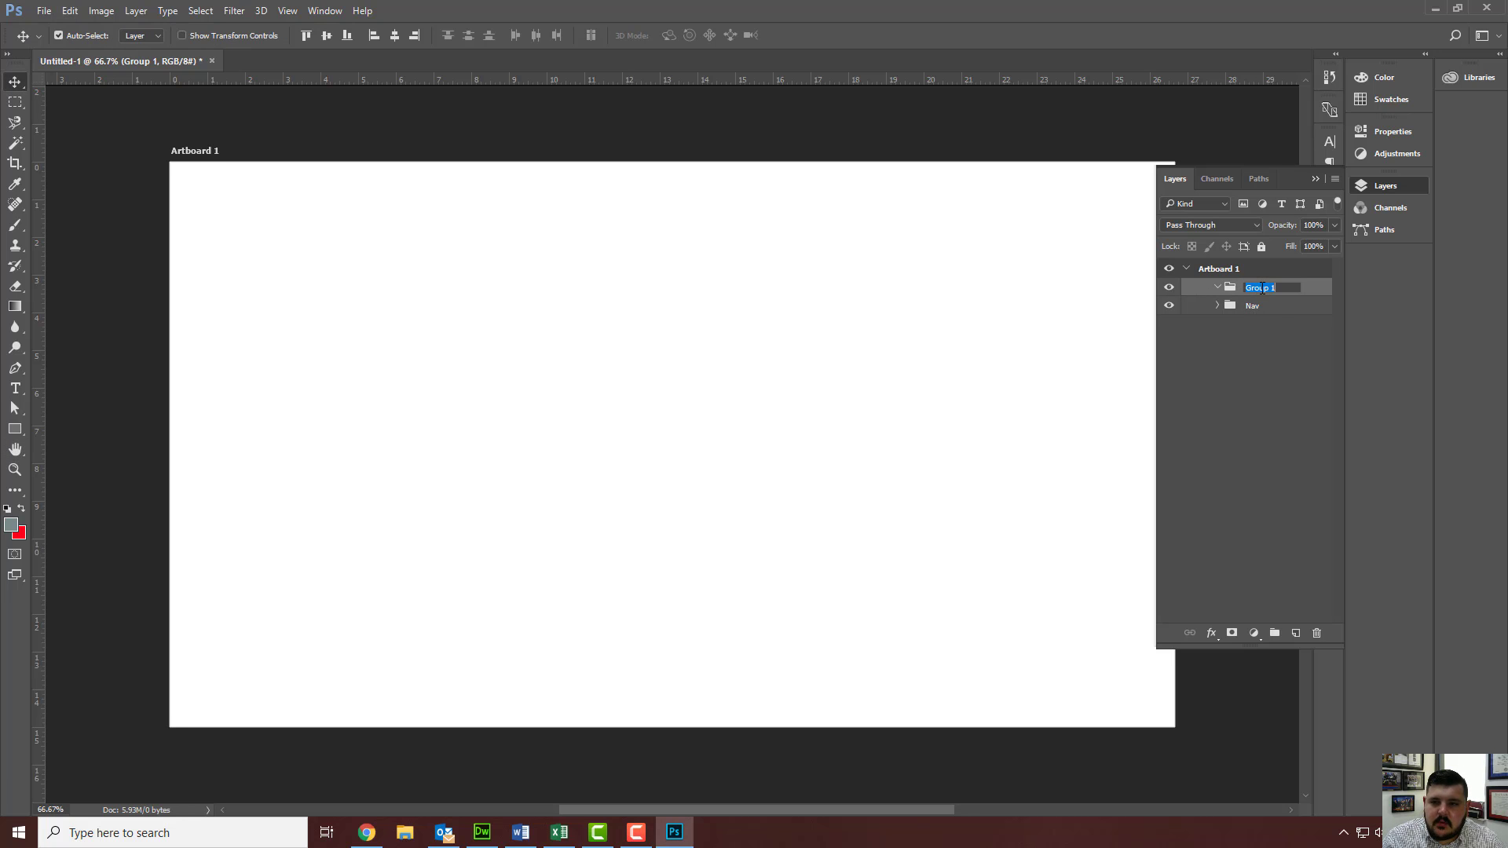
pyautogui.write('F')
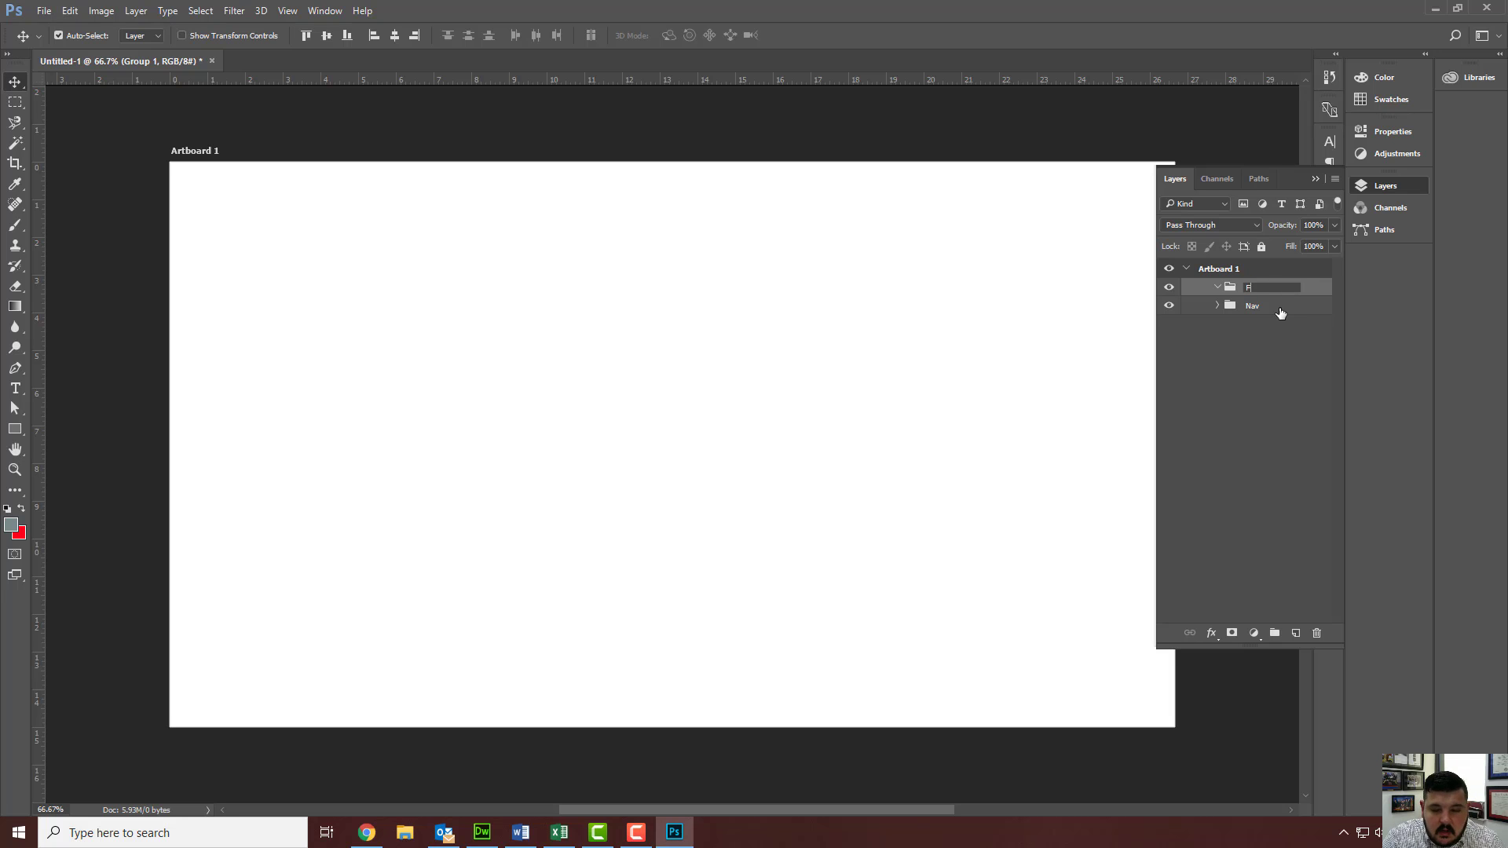
pyautogui.write('ooter')
pyautogui.press('Return')
pyautogui.click(1257, 426)
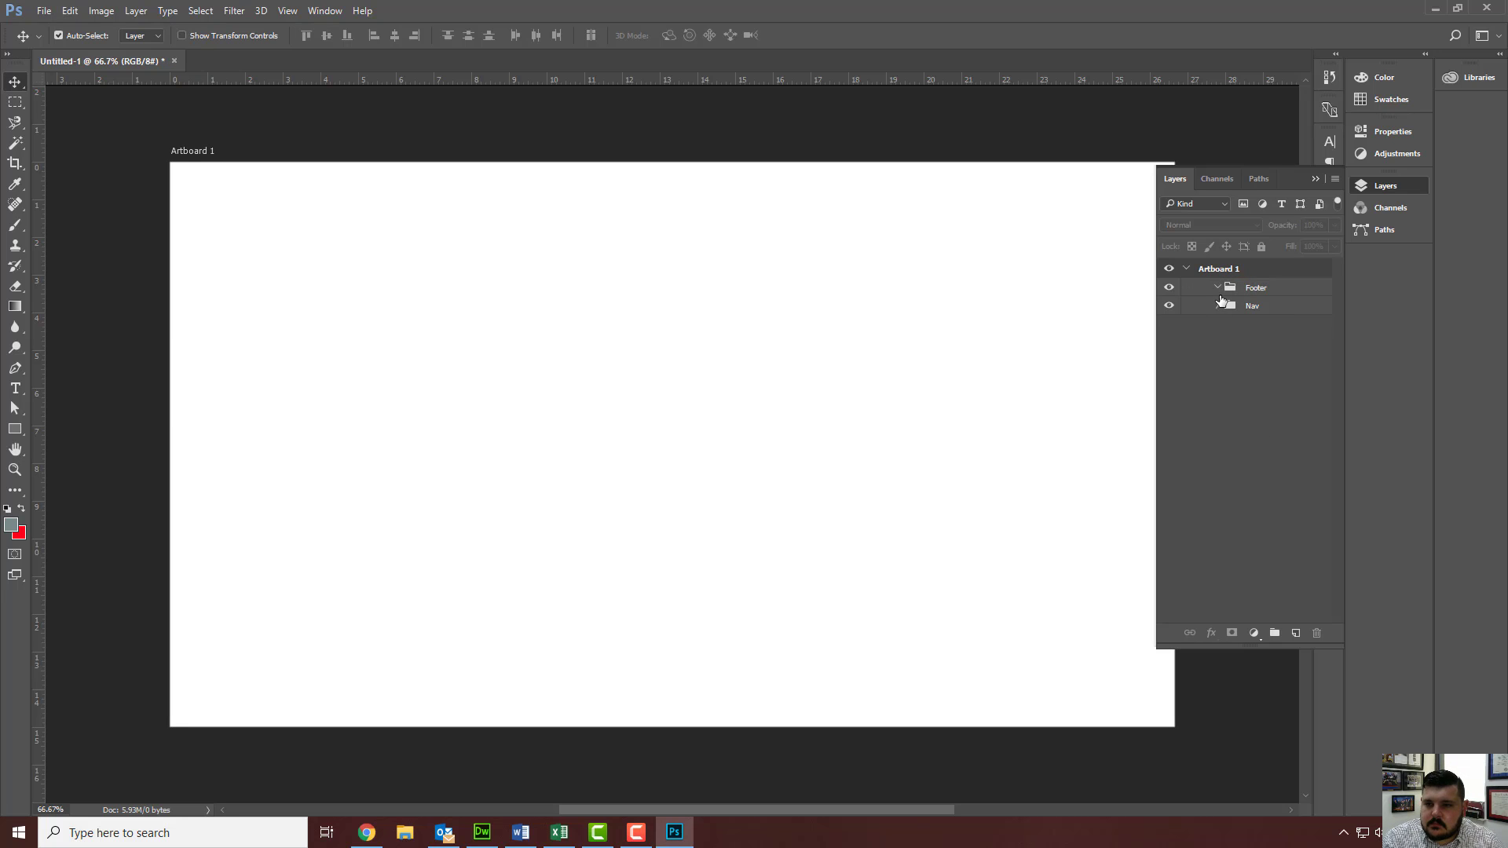
# - Create a third group inside Artboard 1, above Footer, and name it Main
pyautogui.click(1275, 633)
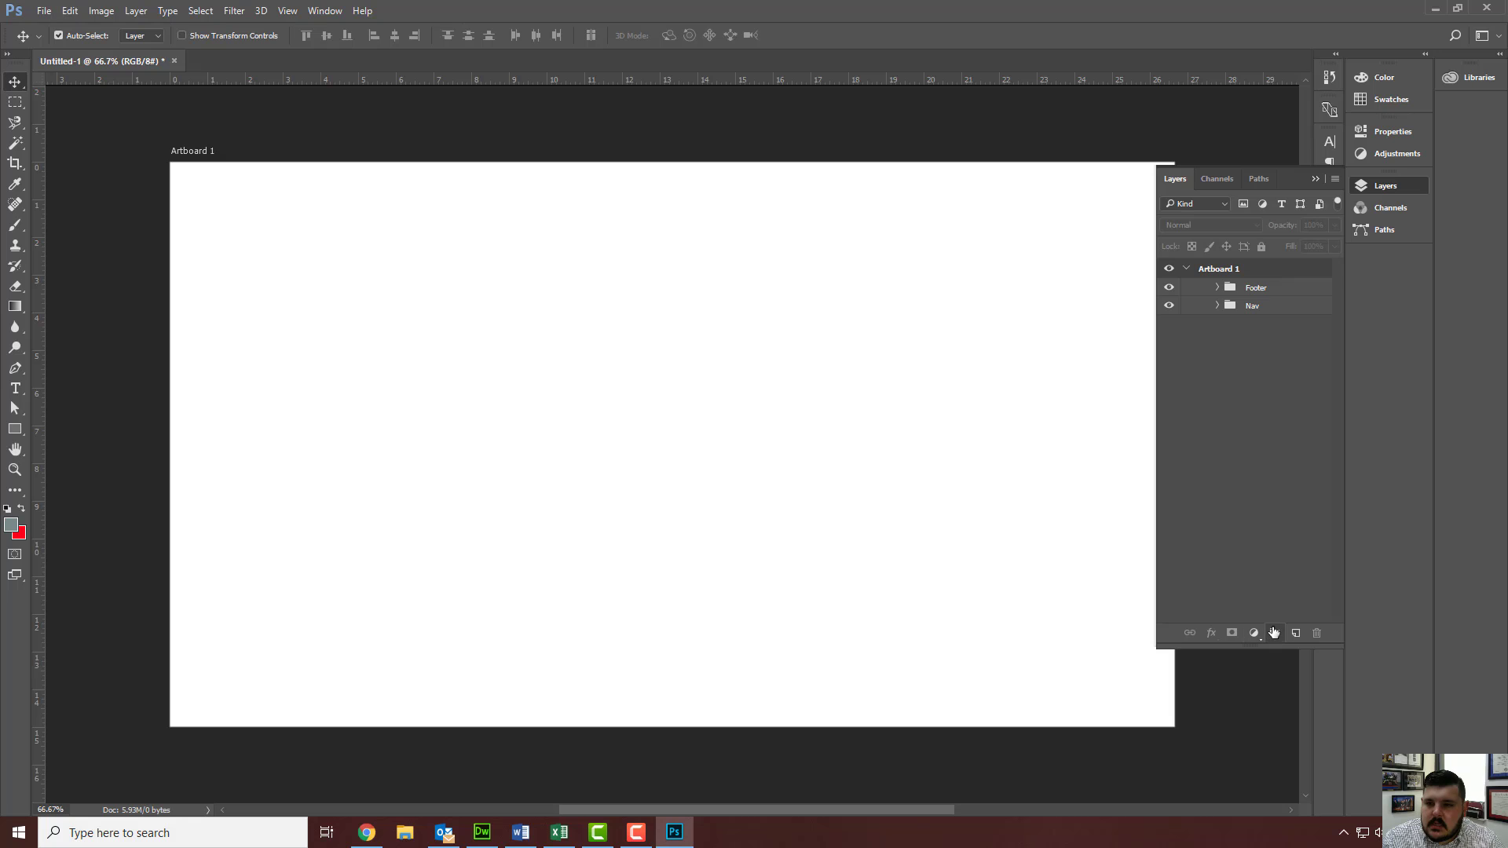
pyautogui.moveTo(1250, 271); pyautogui.dragTo(1247, 287)
pyautogui.doubleClick(1257, 288)
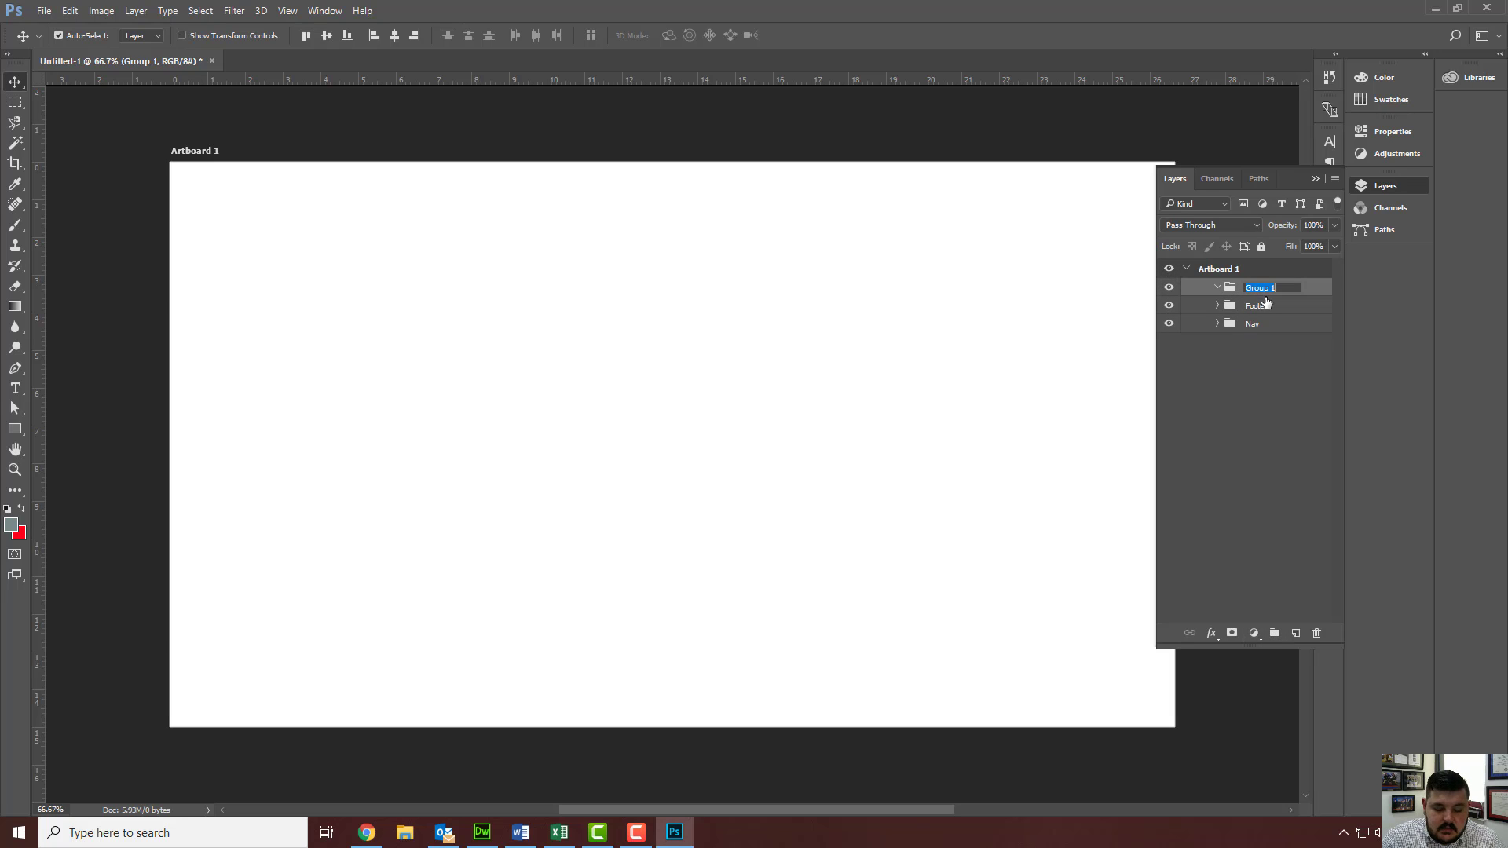
pyautogui.write('Main')
pyautogui.press('Return')
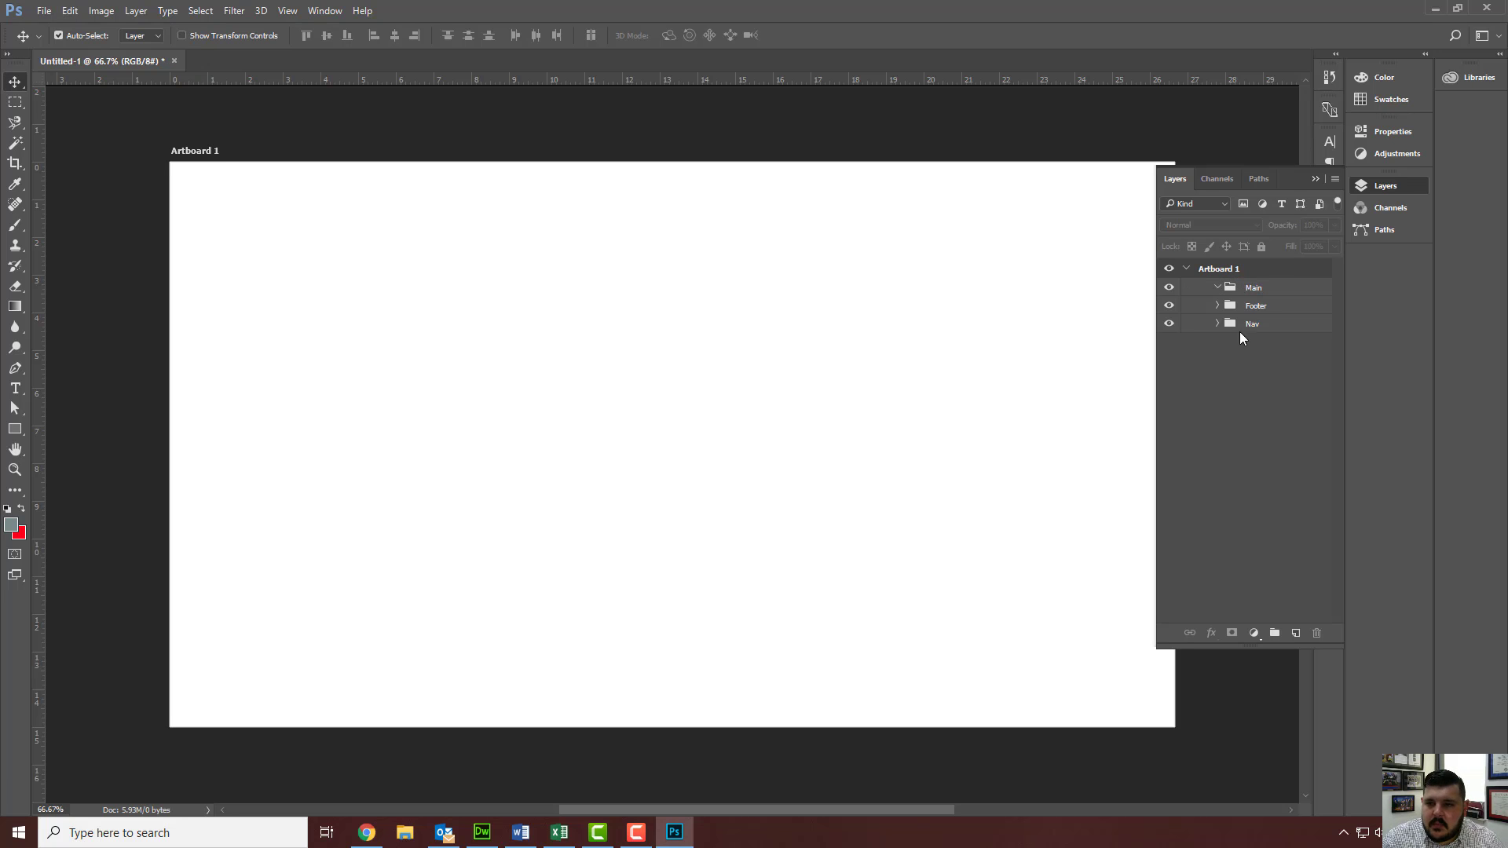
# - Move the Nav group to the top of Artboard 1 so the groups run Nav, Main, Footer
pyautogui.moveTo(1240, 332); pyautogui.dragTo(1240, 289)
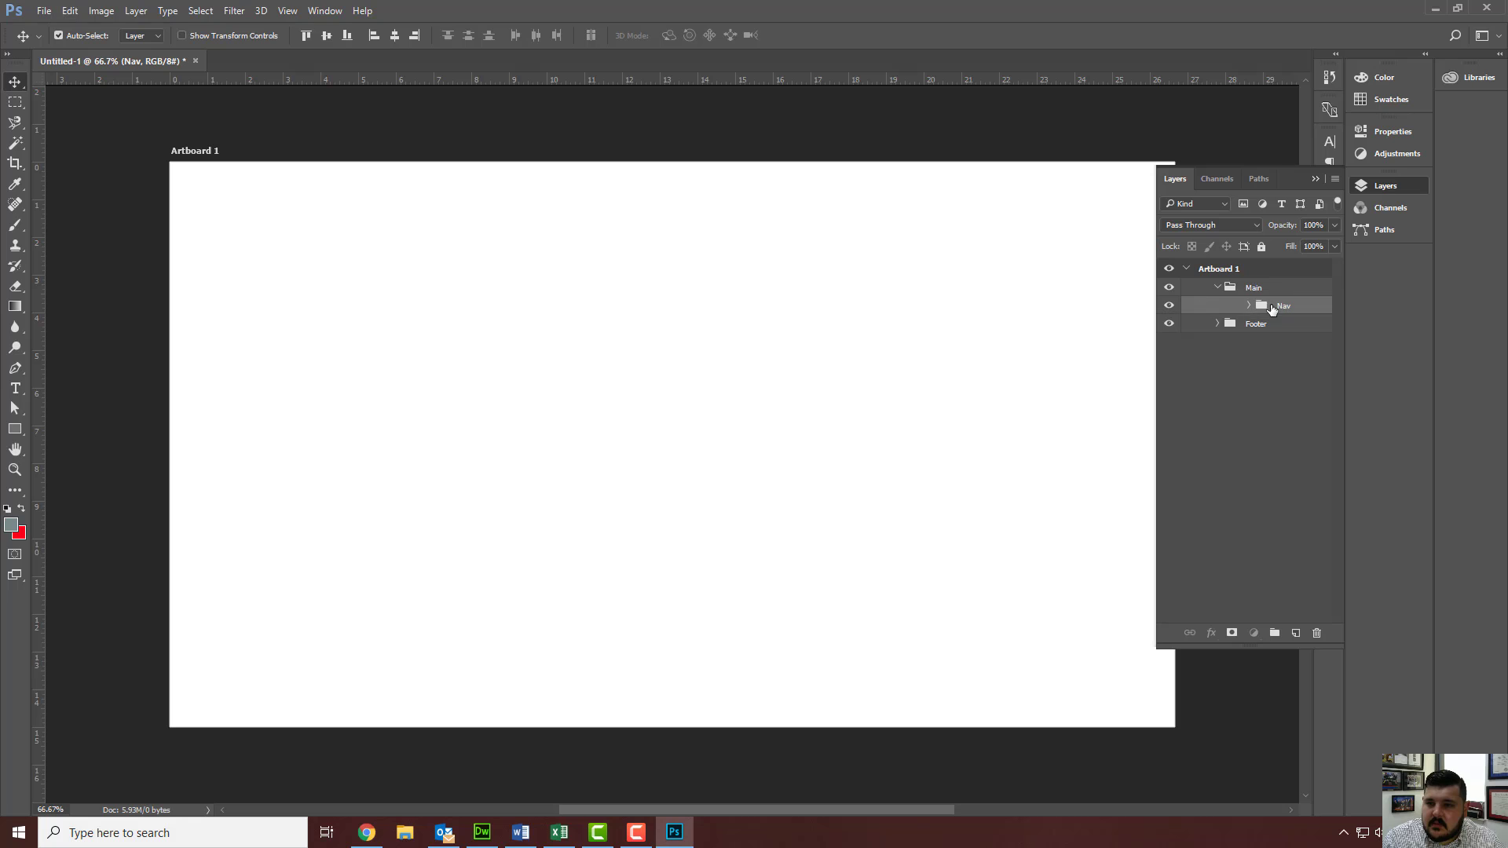
pyautogui.moveTo(1269, 306); pyautogui.dragTo(1210, 282)
pyautogui.click(1275, 344)
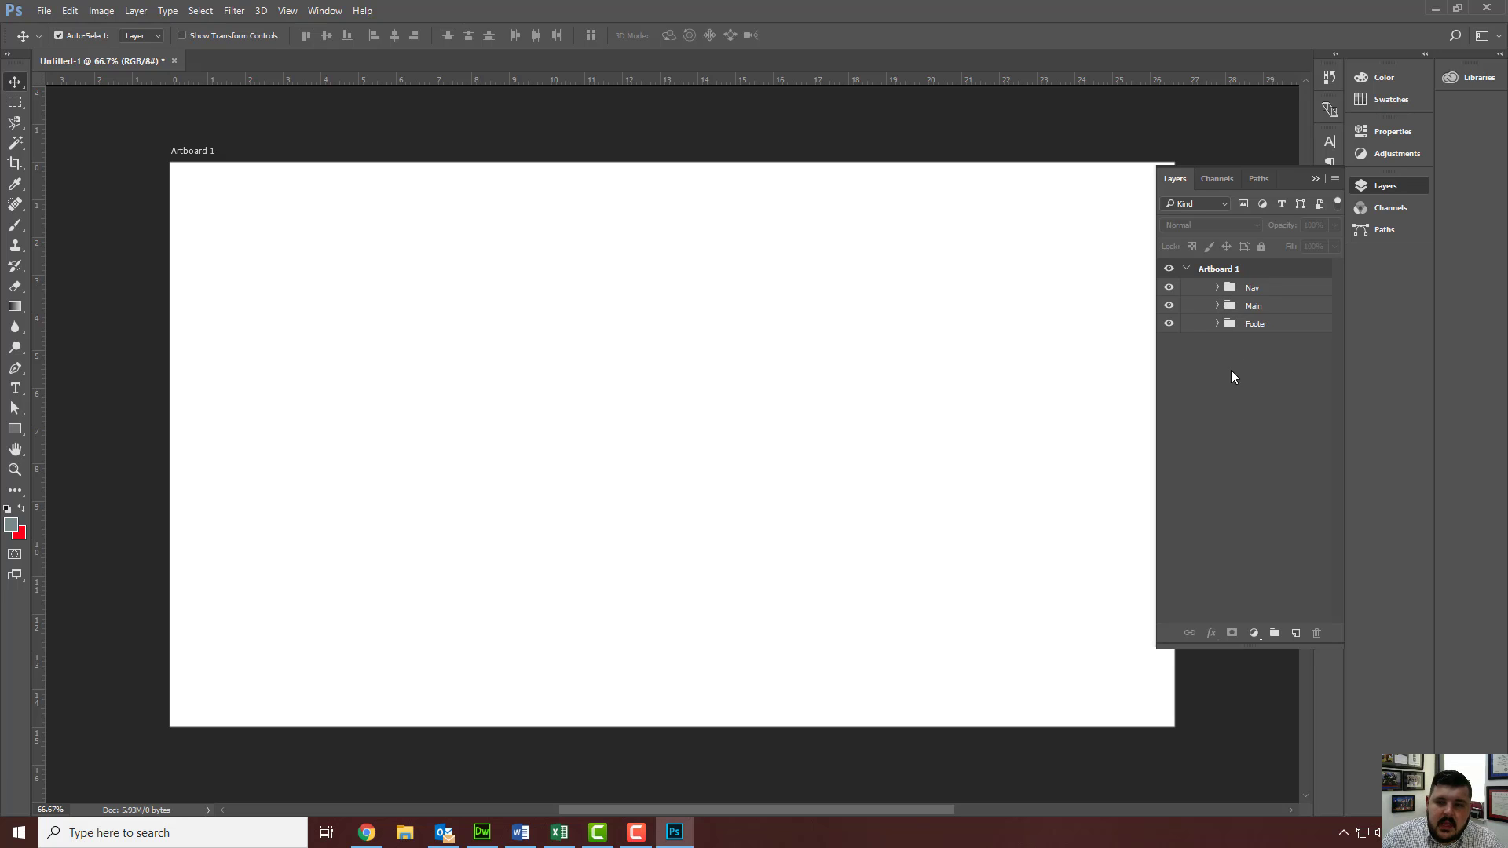
# - Create a new group at the top of Artboard 1, above Nav, and name it Header
pyautogui.click(1274, 633)
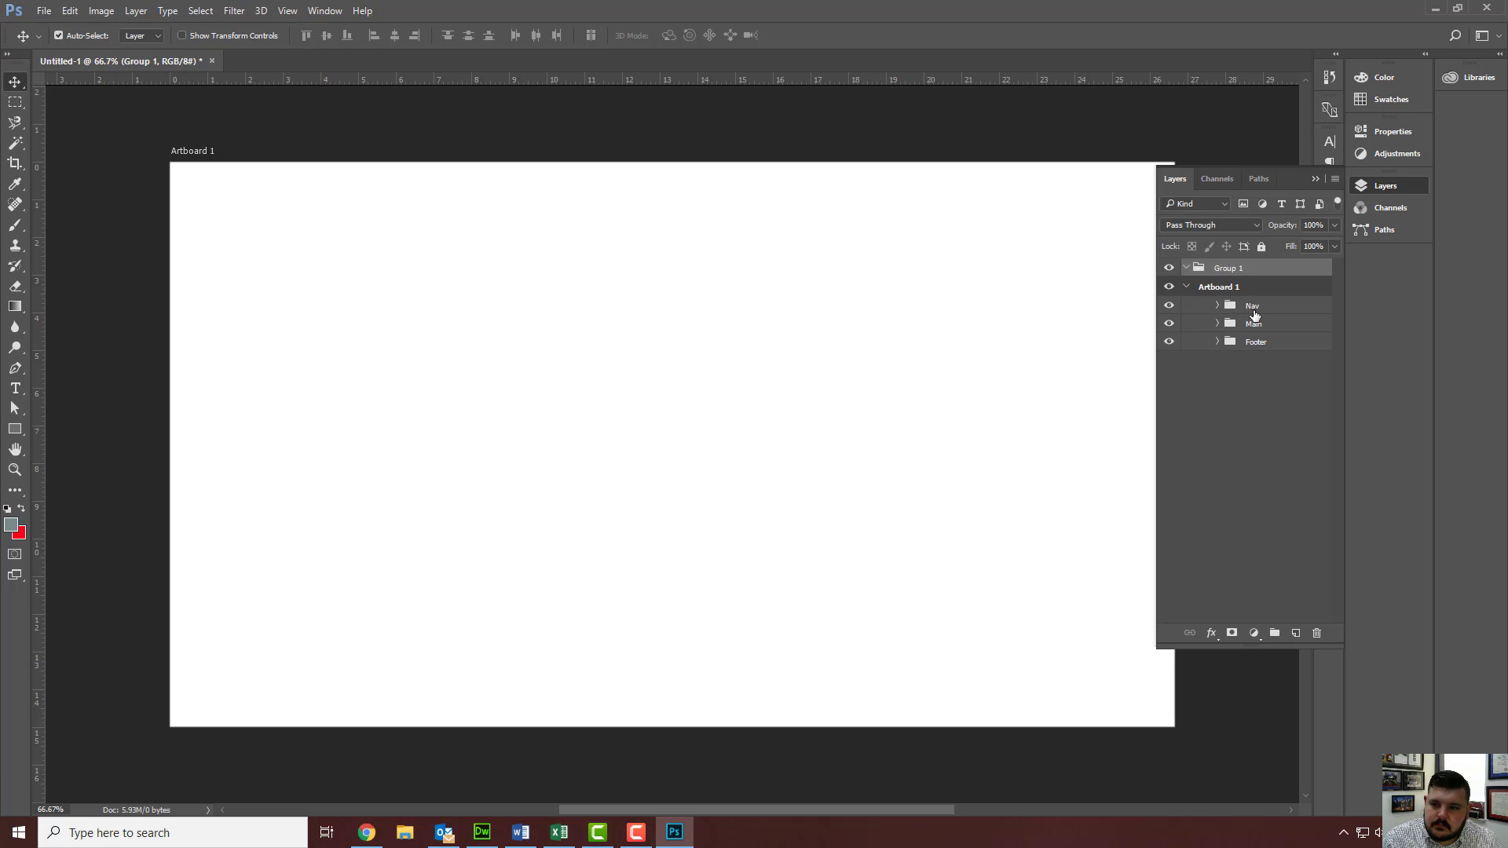
pyautogui.moveTo(1248, 270); pyautogui.dragTo(1236, 293)
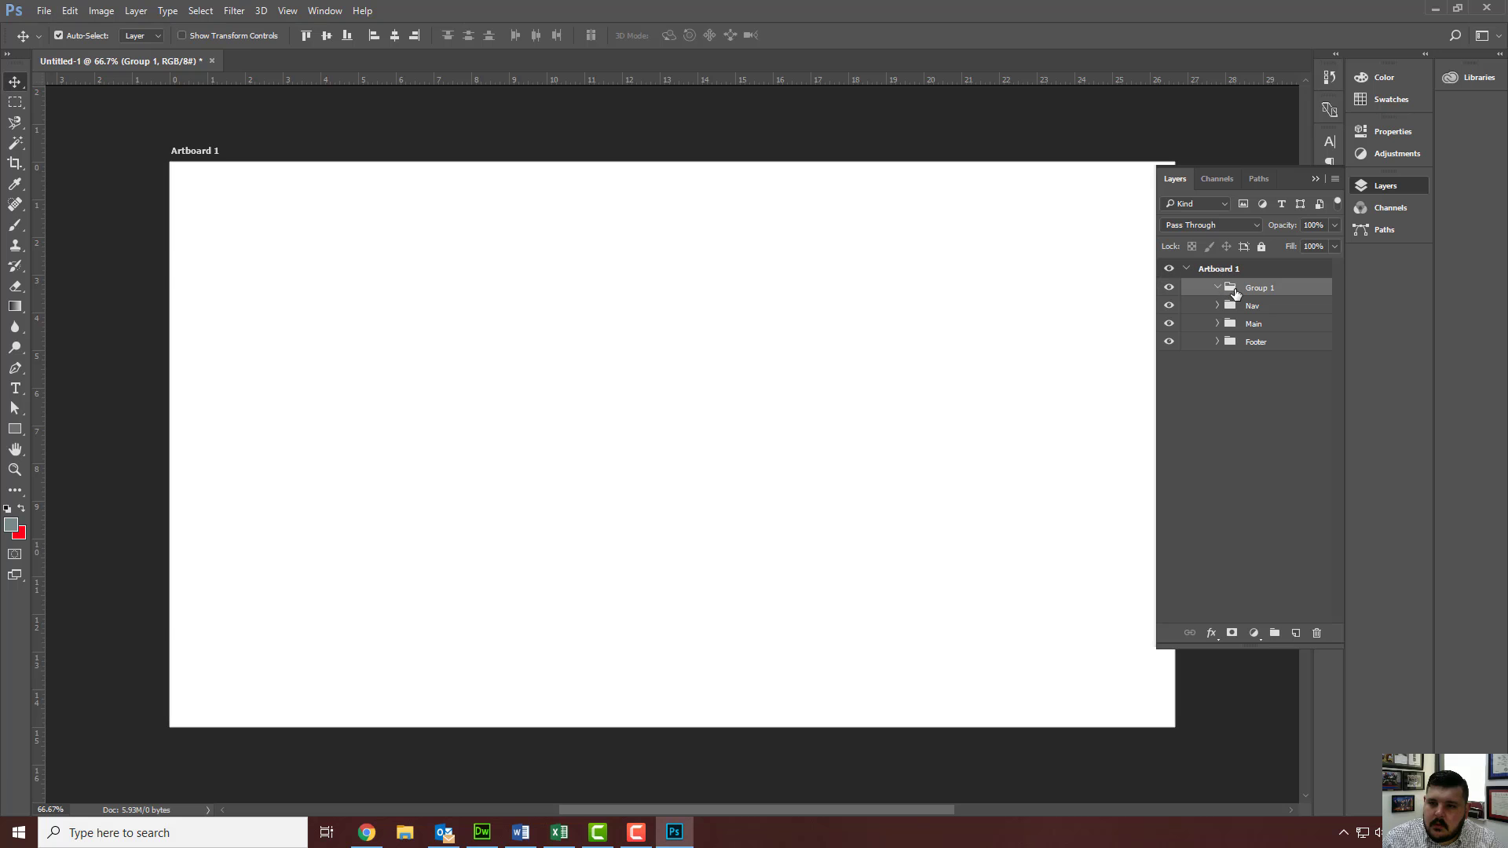
pyautogui.doubleClick(1263, 295)
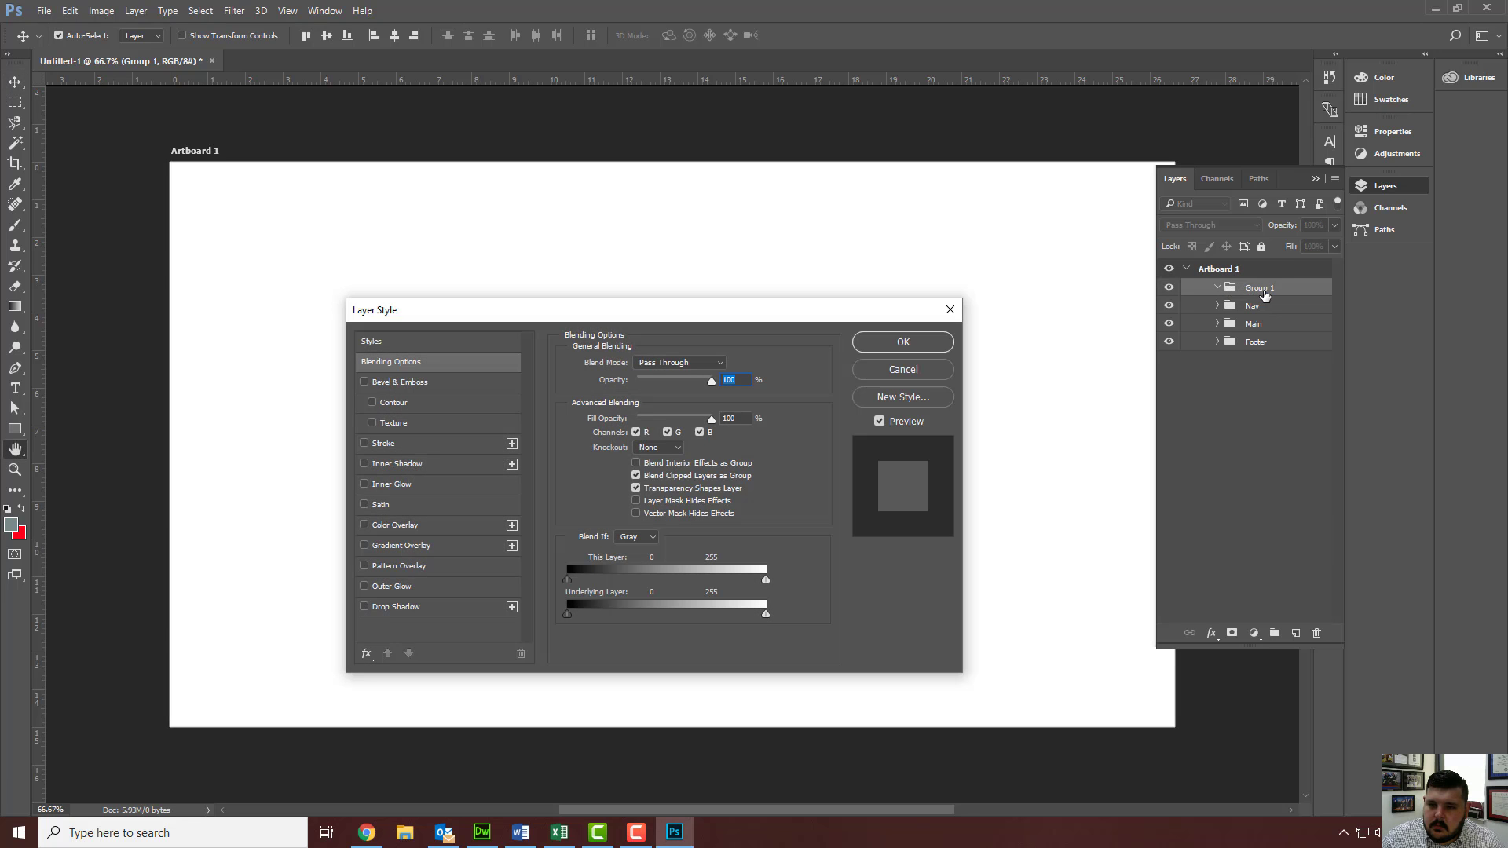
pyautogui.click(950, 309)
pyautogui.doubleClick(1260, 287)
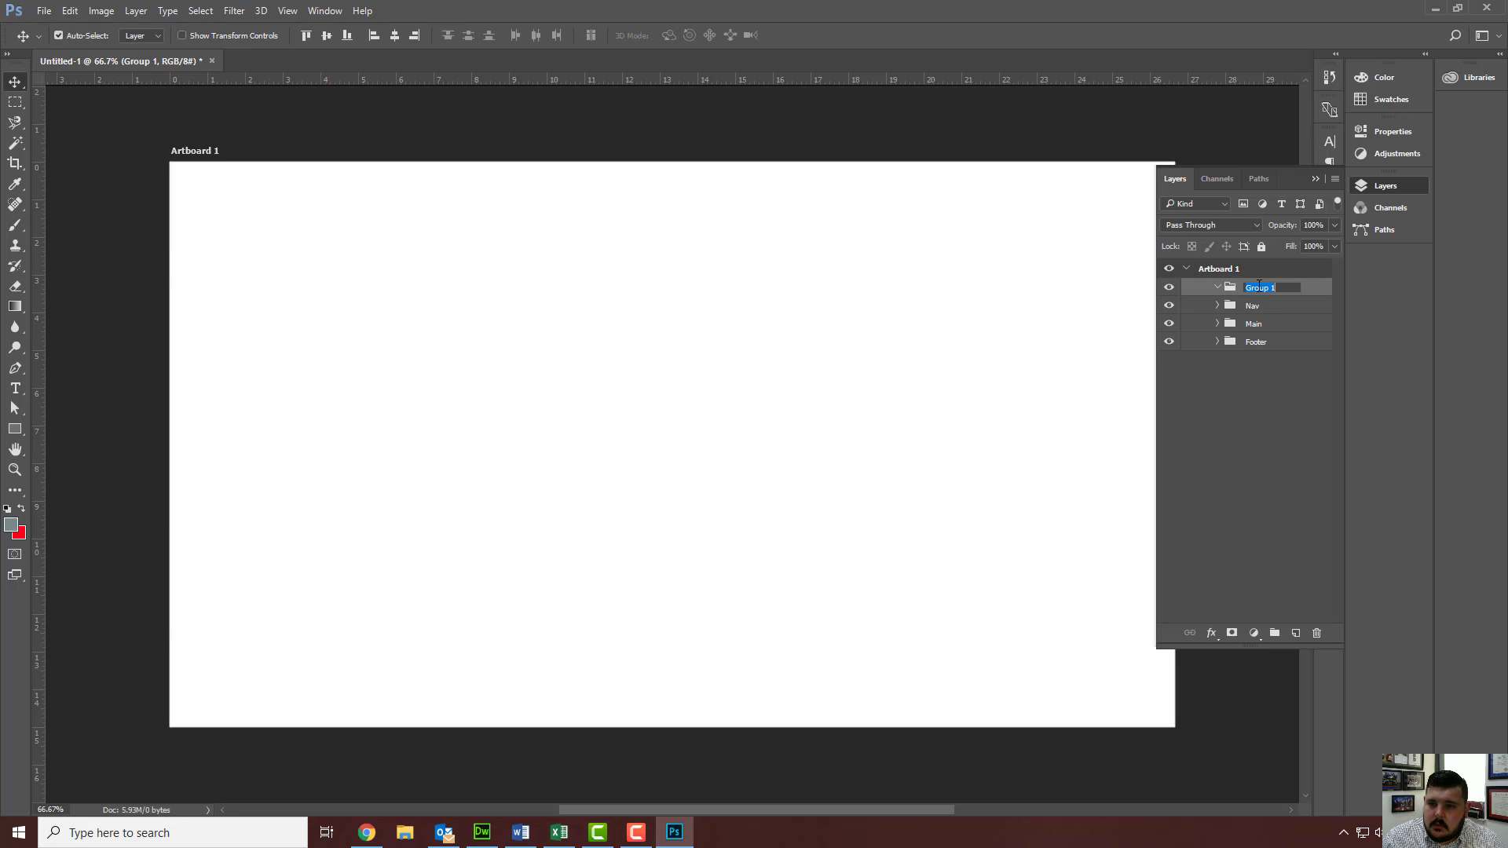
pyautogui.write('Header')
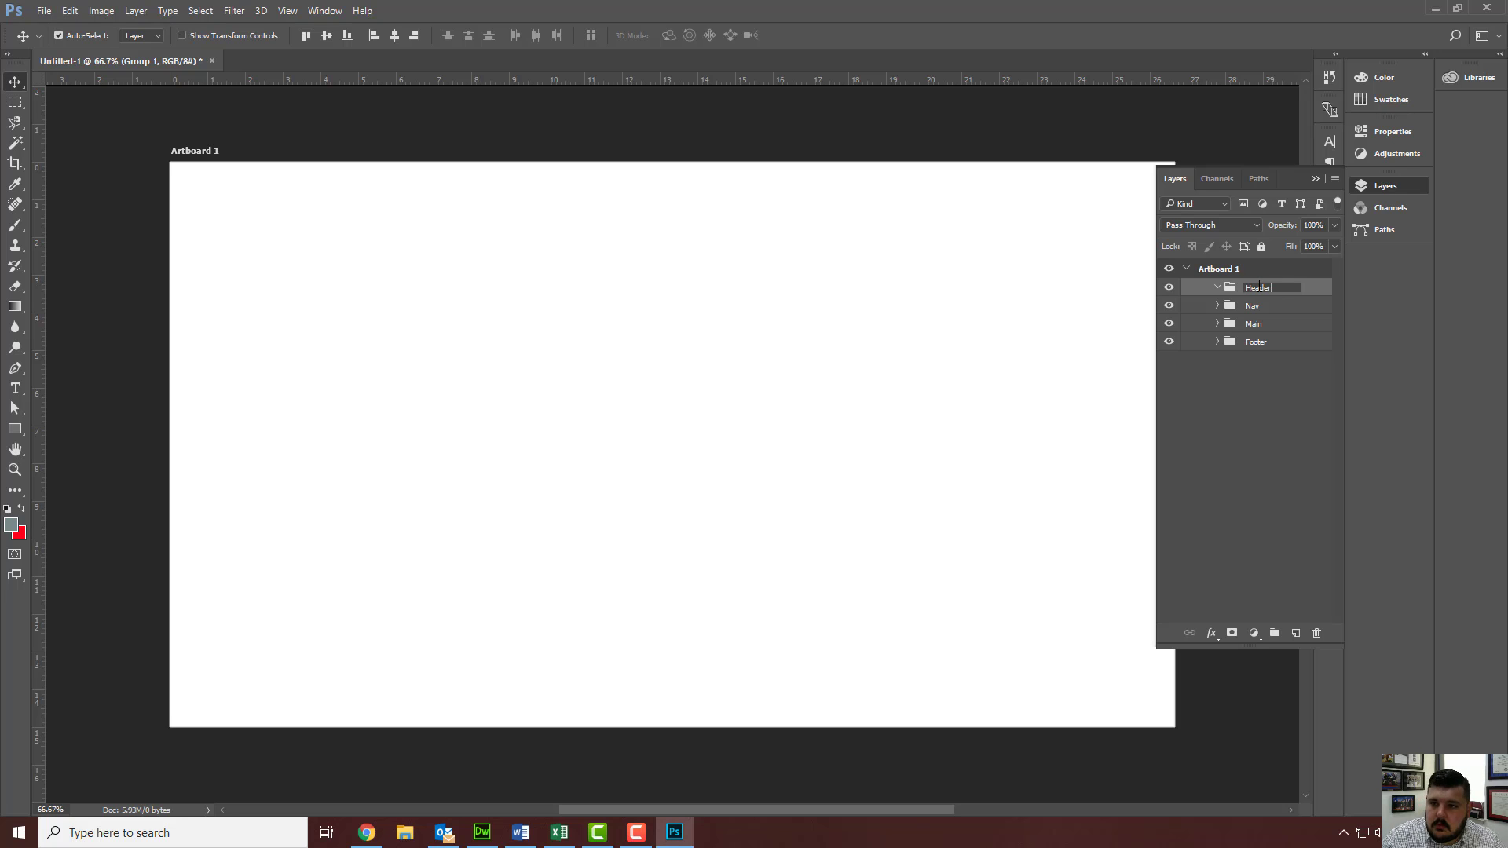
pyautogui.click(1255, 484)
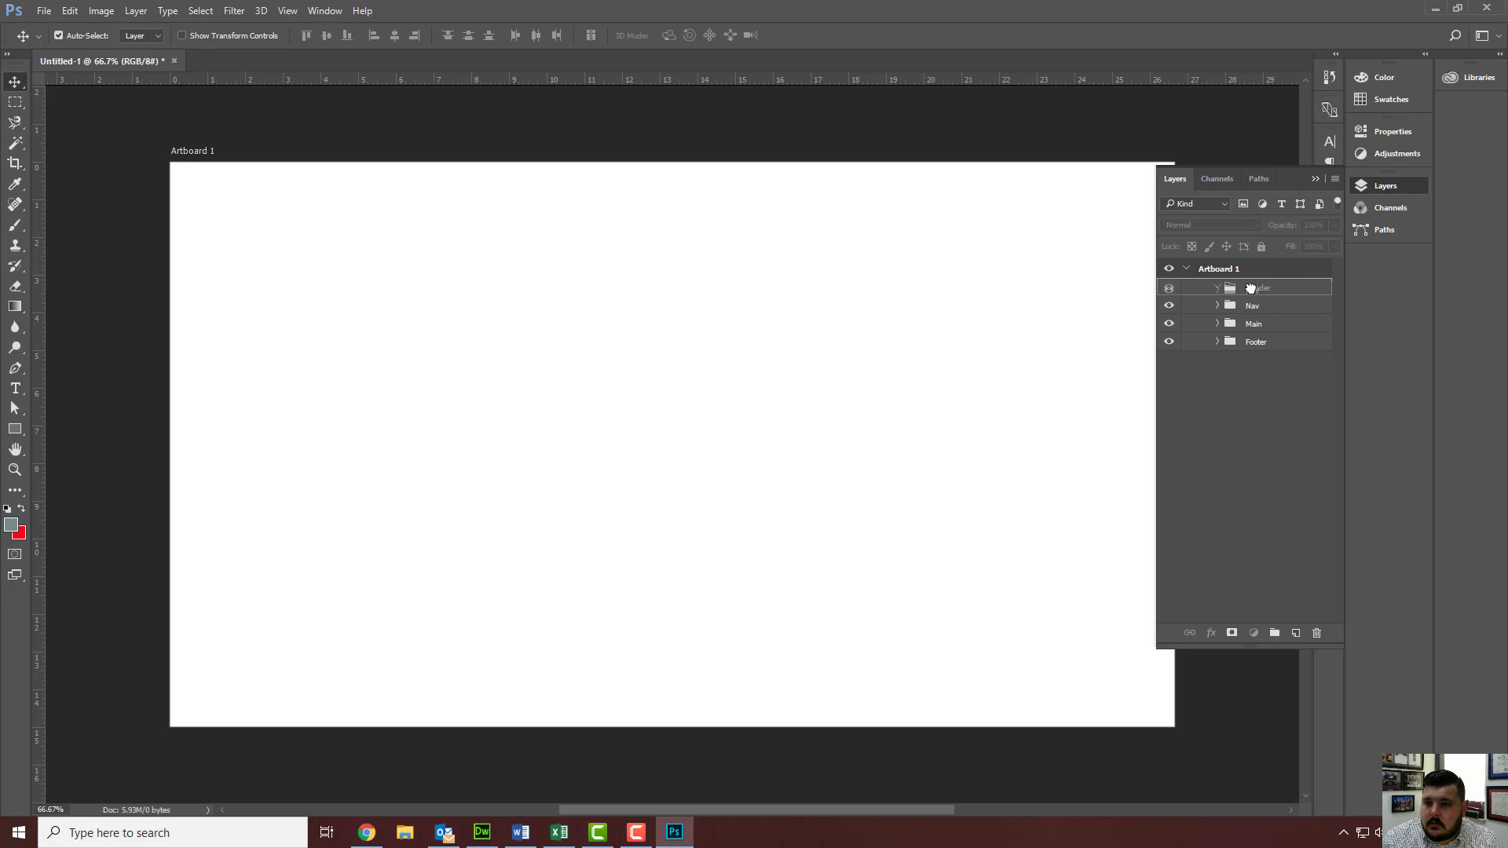
# - Move the Nav group inside the Header group and select Header
pyautogui.moveTo(1255, 287); pyautogui.dragTo(1256, 289)
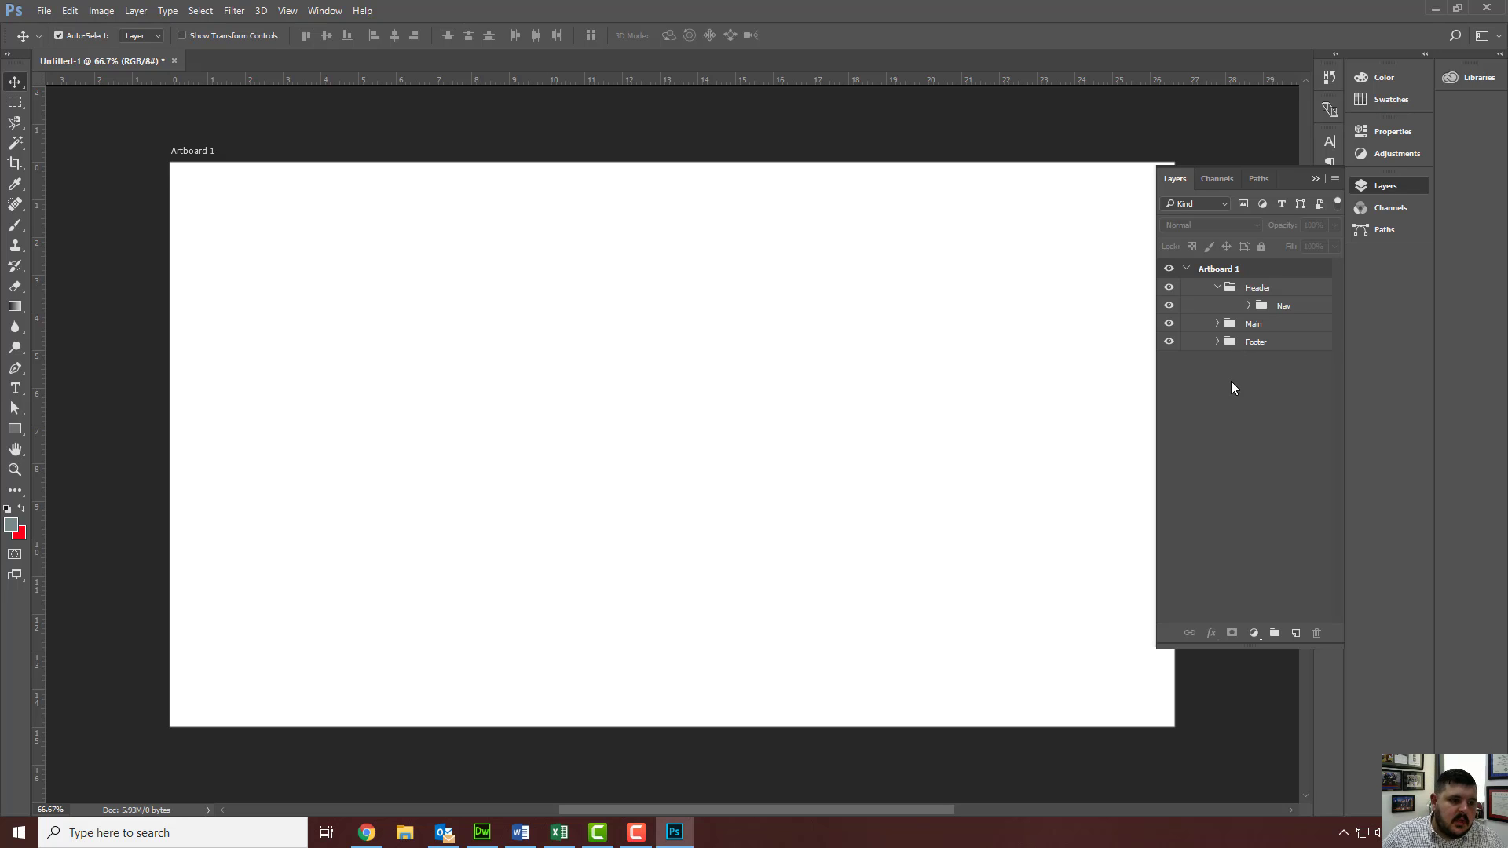
pyautogui.click(1271, 295)
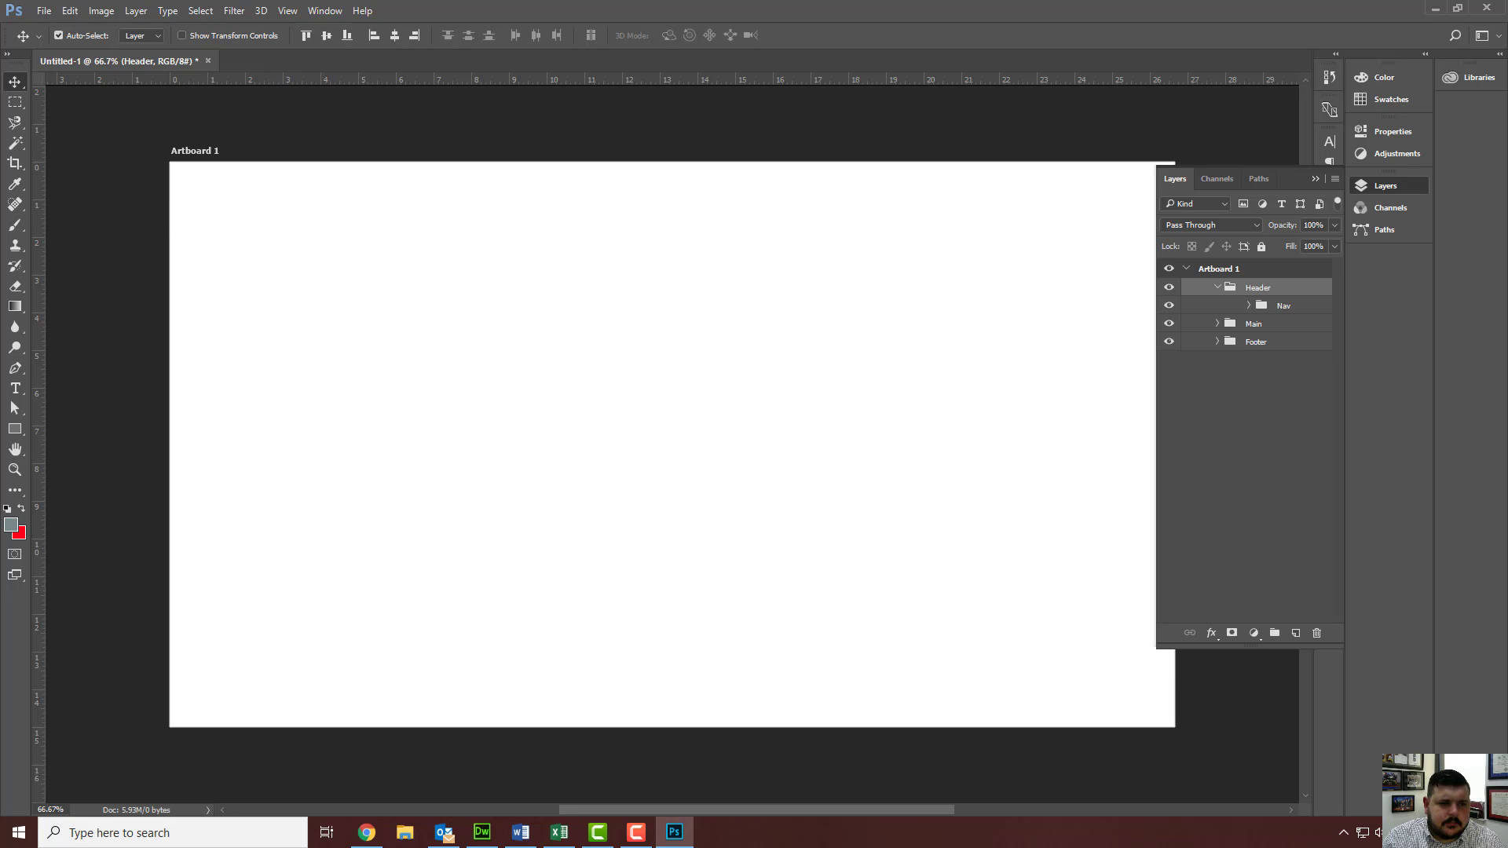
pyautogui.click(44, 10)
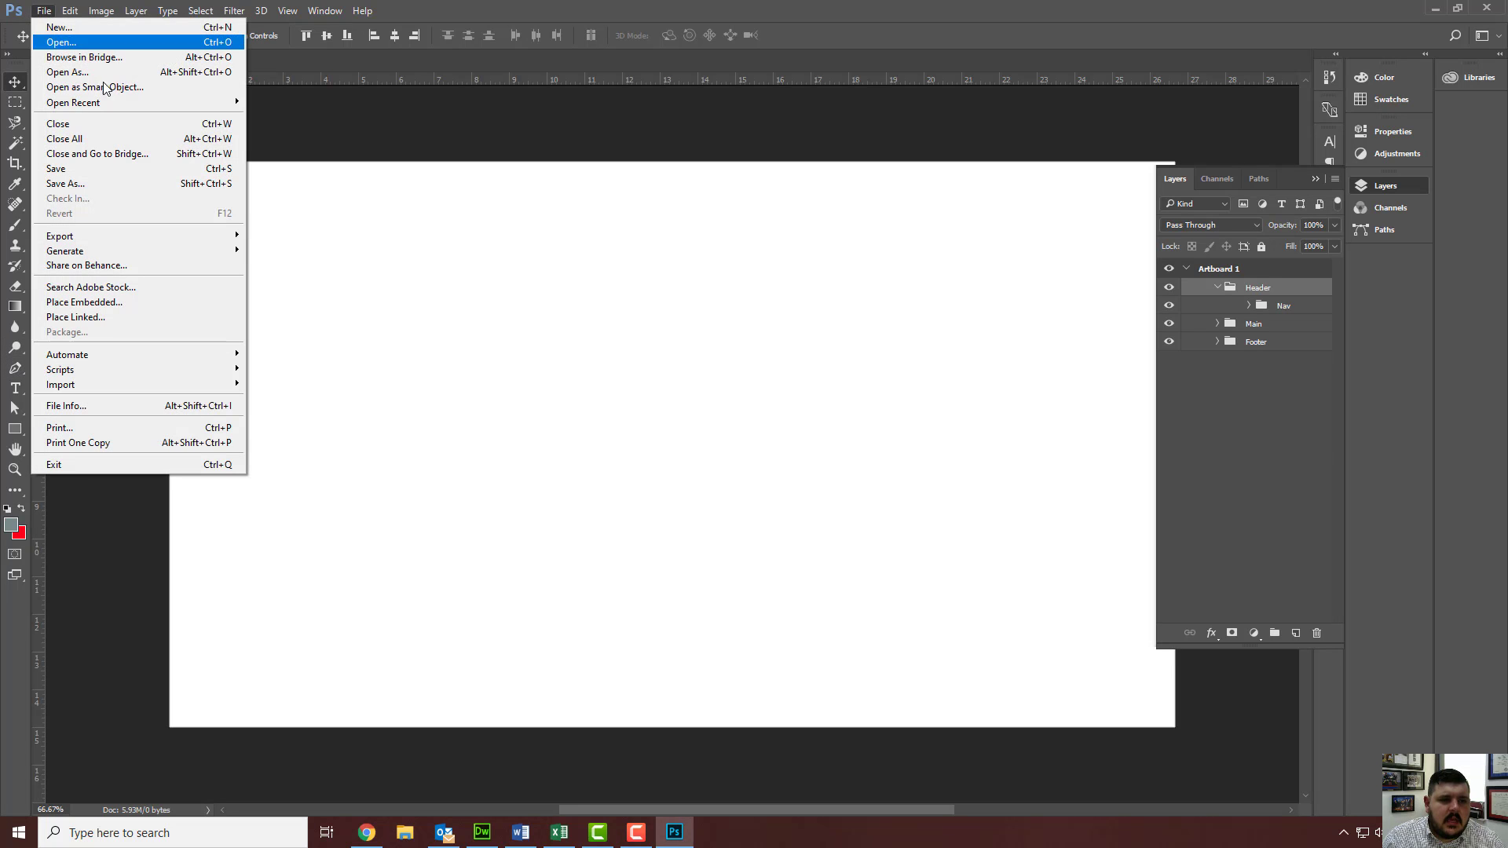
pyautogui.click(104, 27)
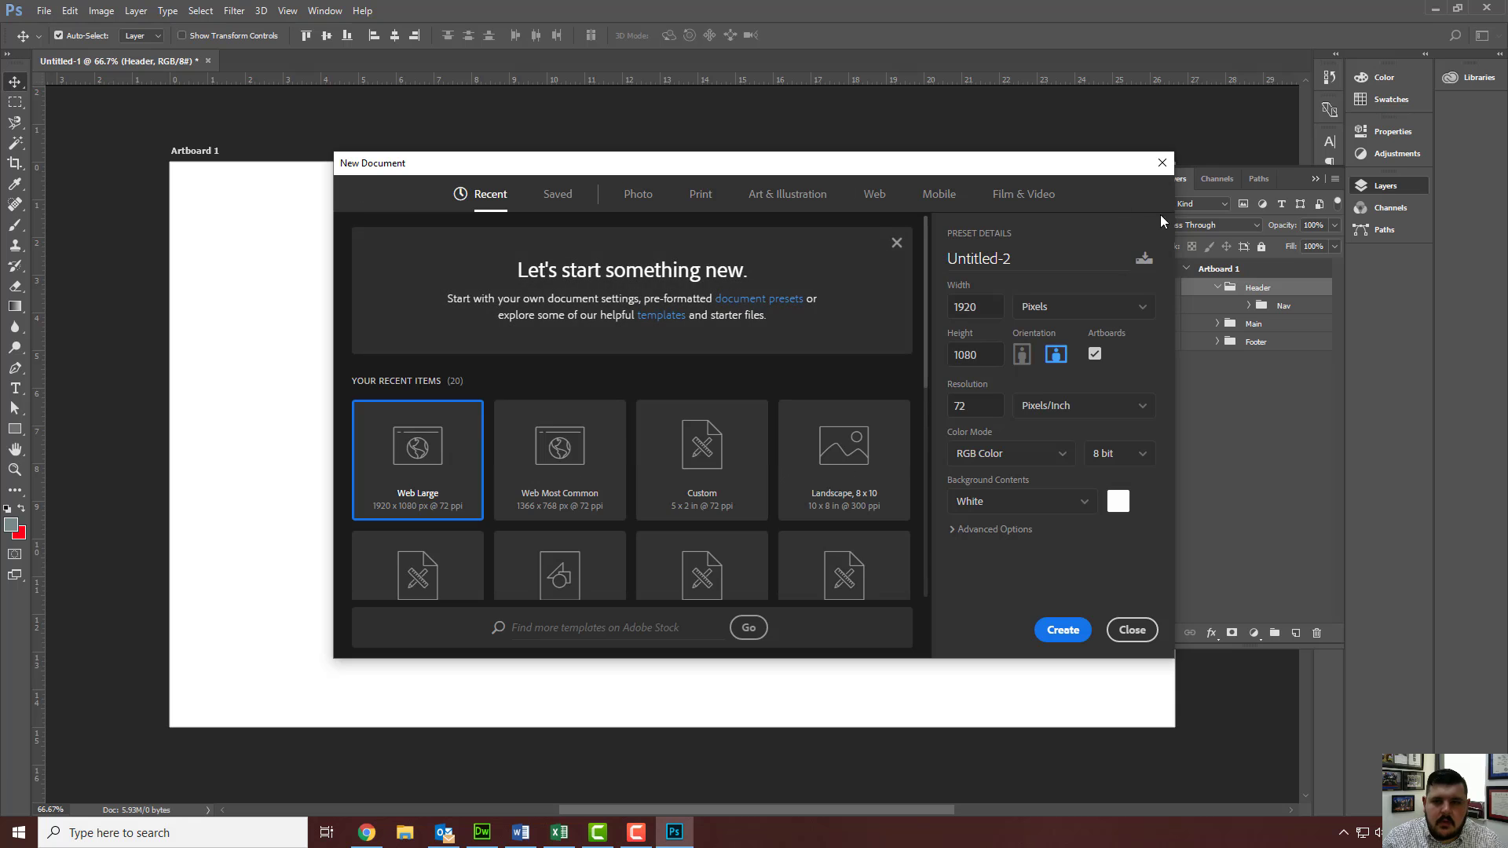
pyautogui.click(1164, 163)
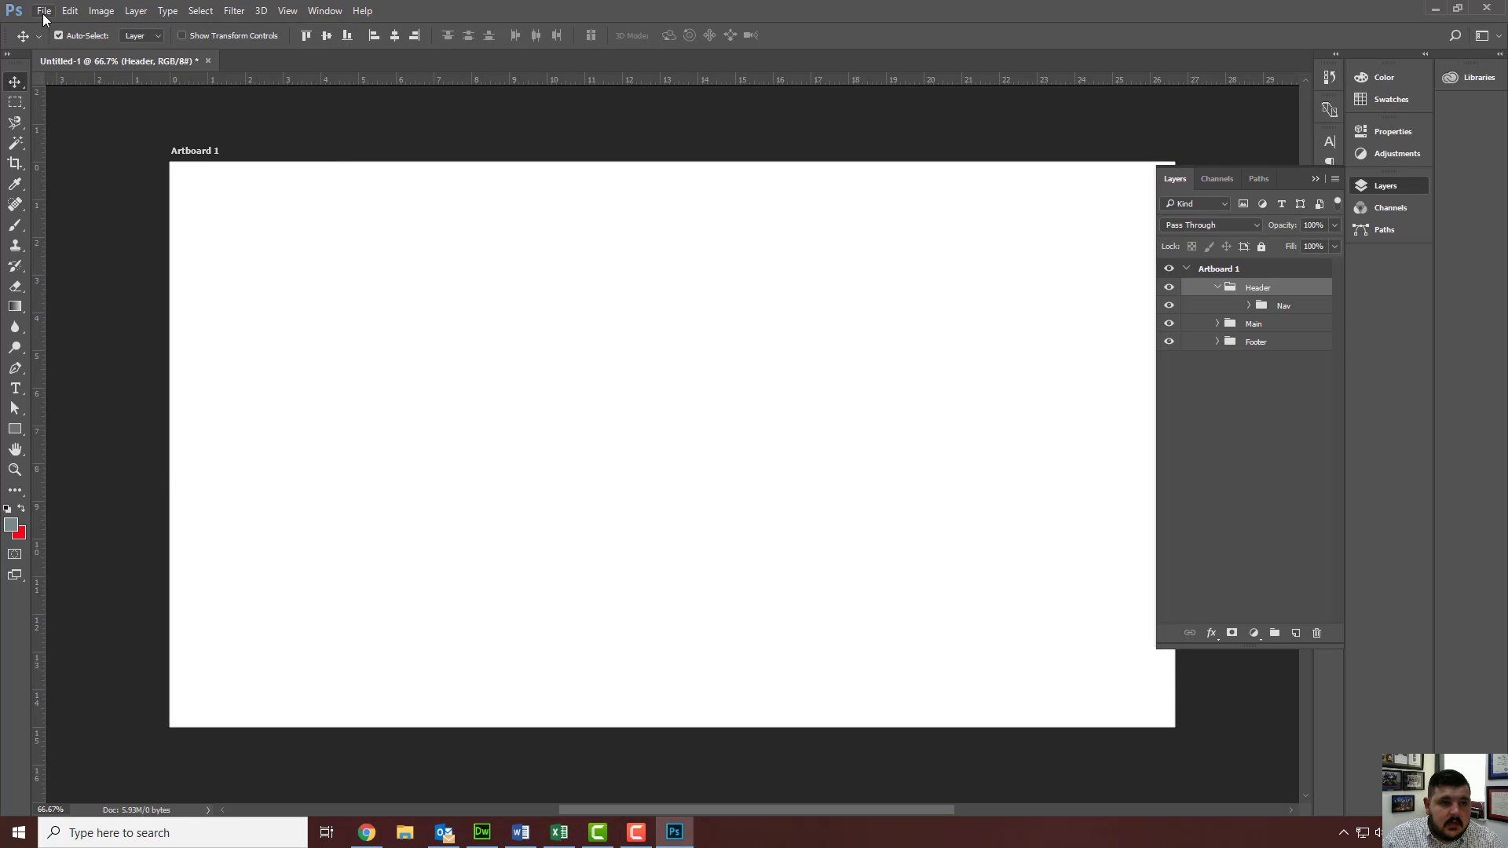
# - Look through the Desktop for a file to place as embedded, search it for "stampede", and cancel the placement
pyautogui.click(44, 11)
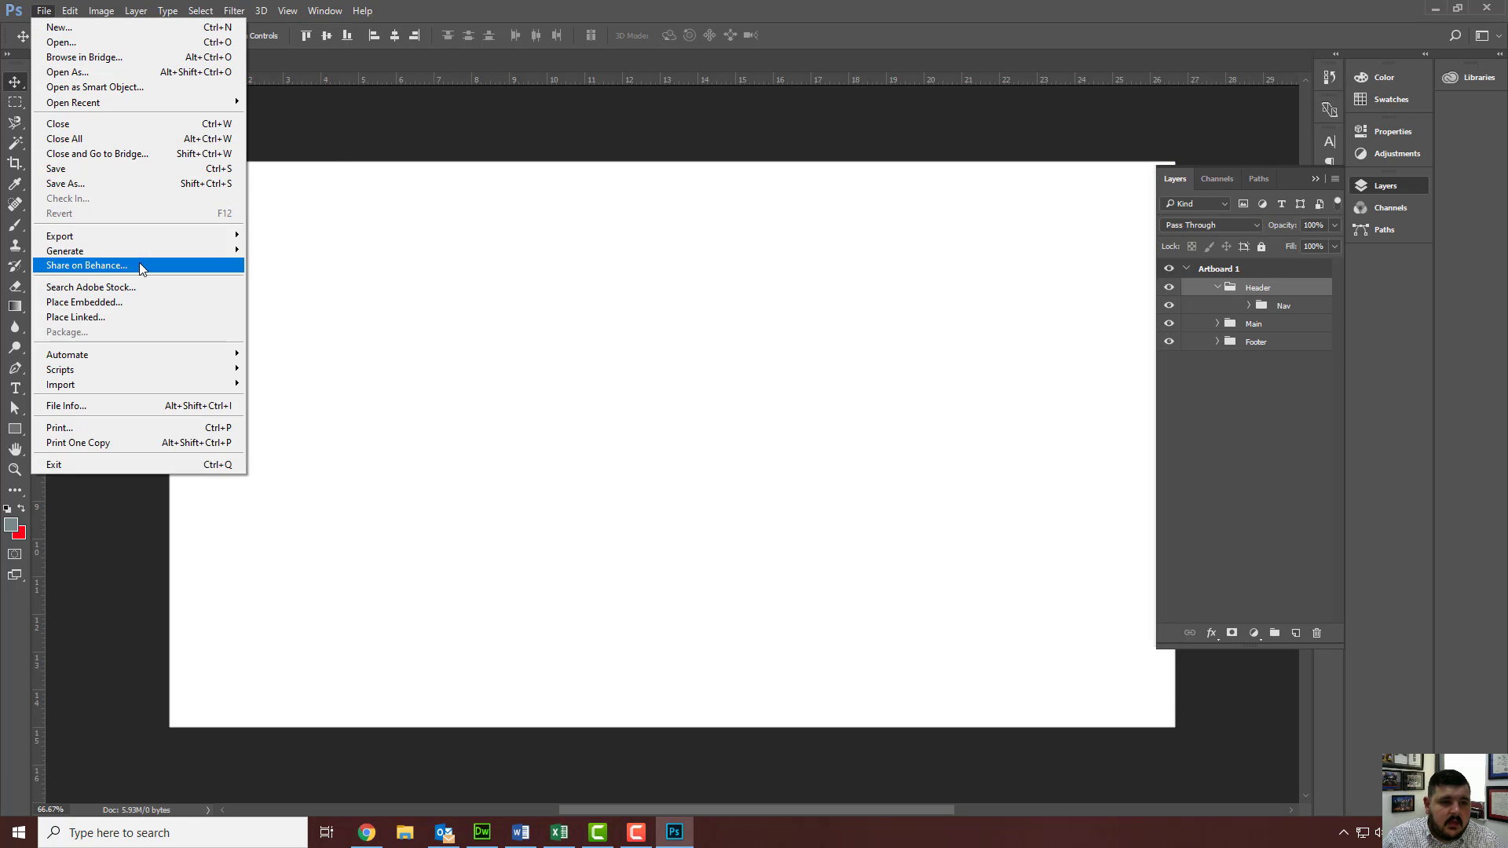
pyautogui.click(129, 305)
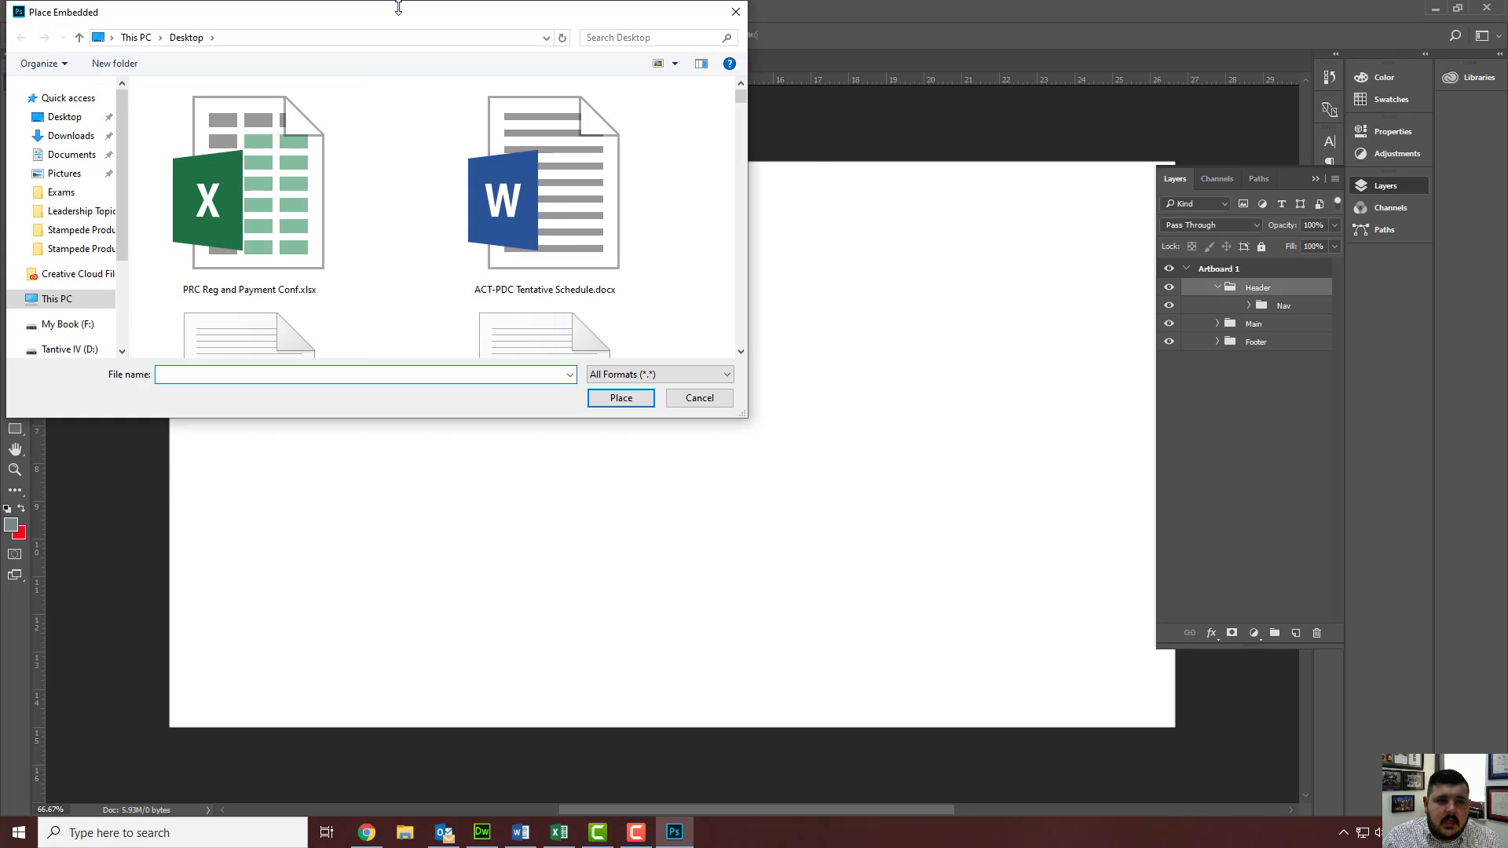
pyautogui.scroll(-5, 233, 270)
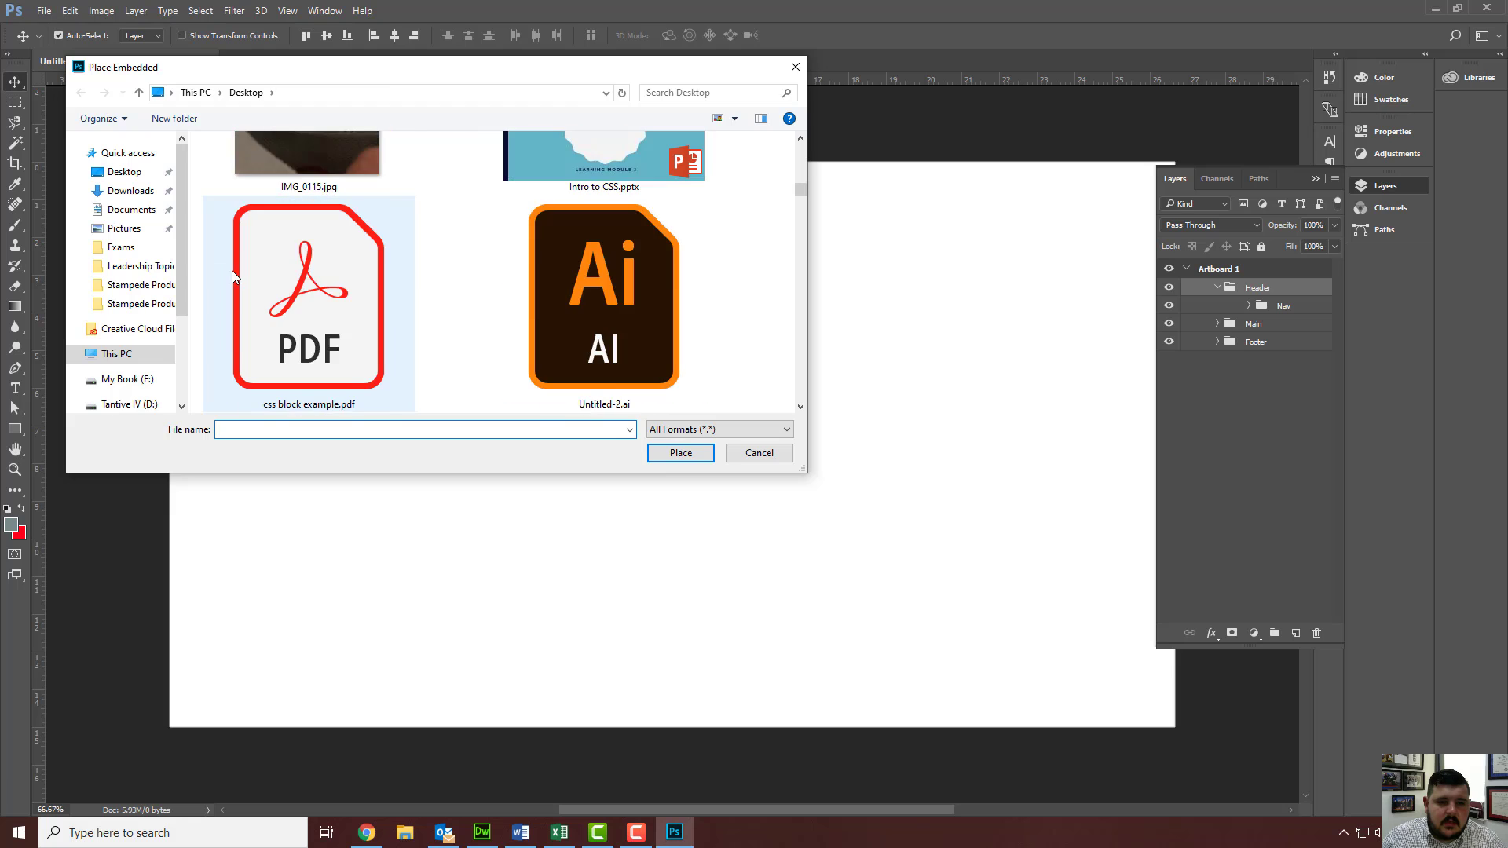
pyautogui.scroll(2, 233, 271)
pyautogui.scroll(-6, 233, 270)
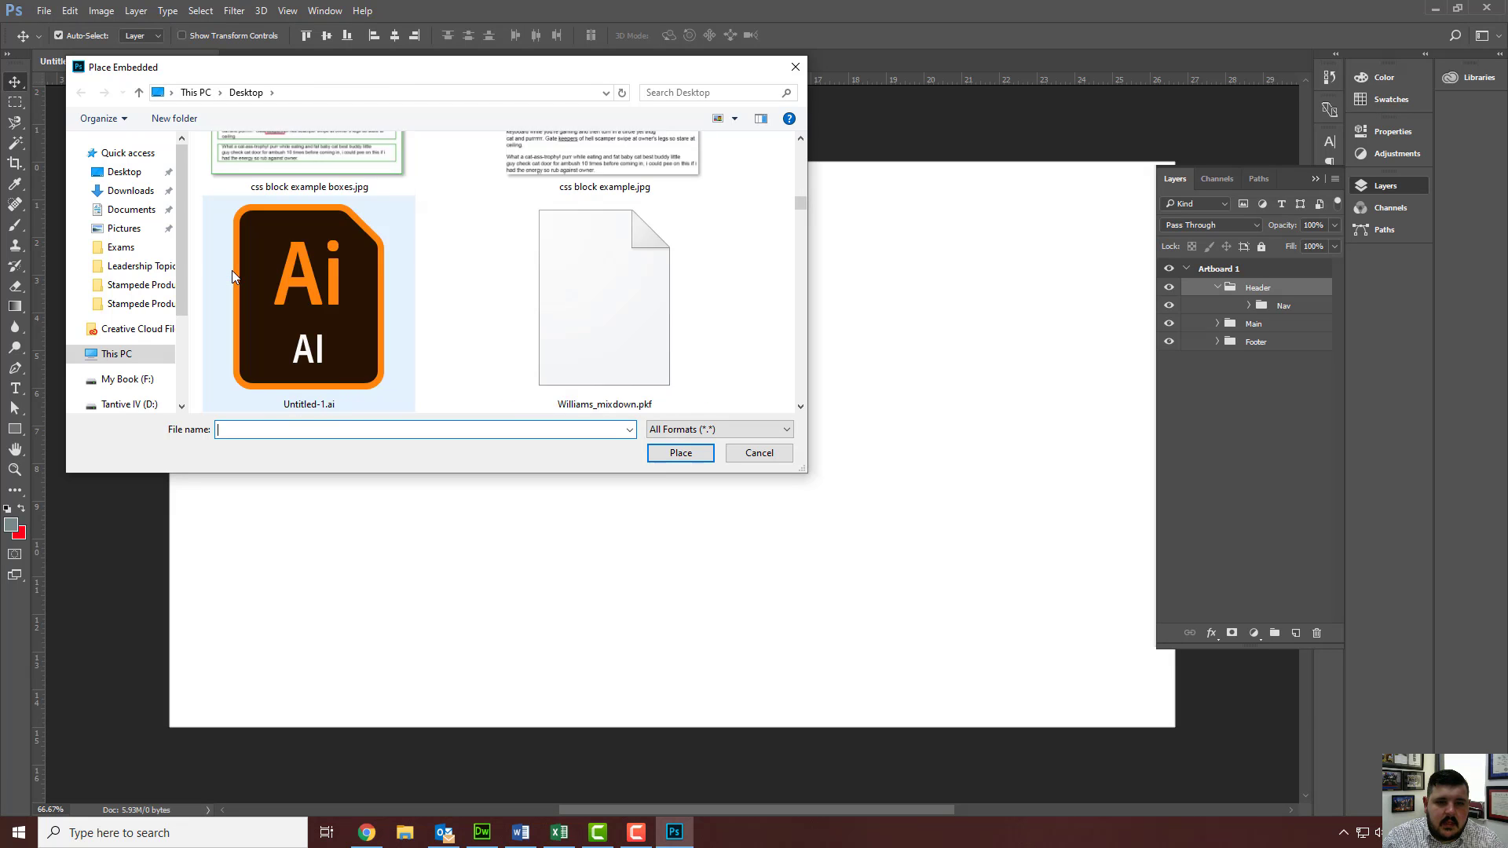
pyautogui.scroll(-3, 232, 270)
pyautogui.scroll(1, 232, 271)
pyautogui.scroll(-1, 232, 270)
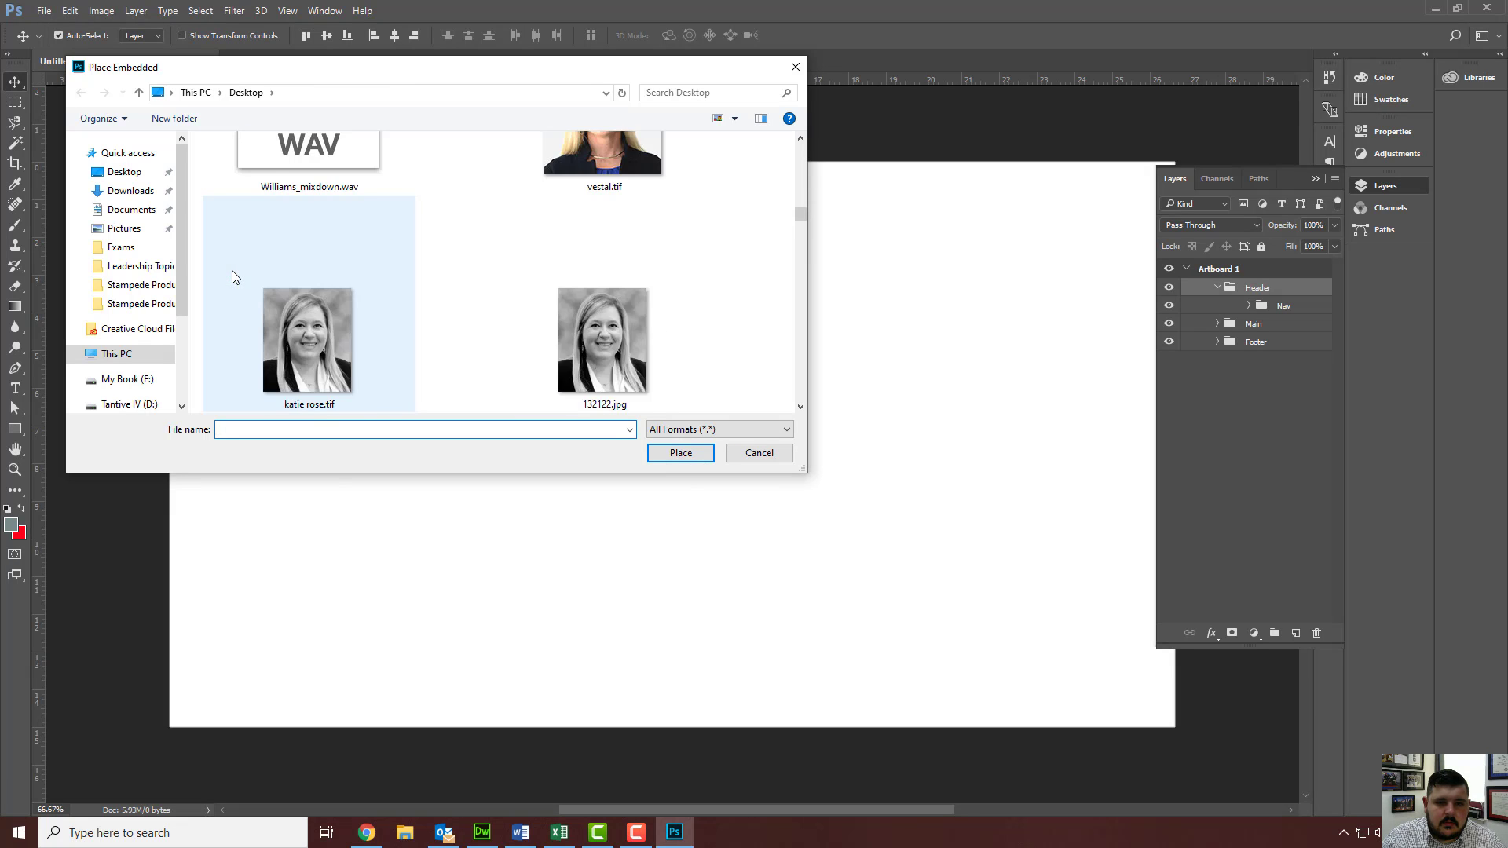
pyautogui.scroll(-8, 232, 270)
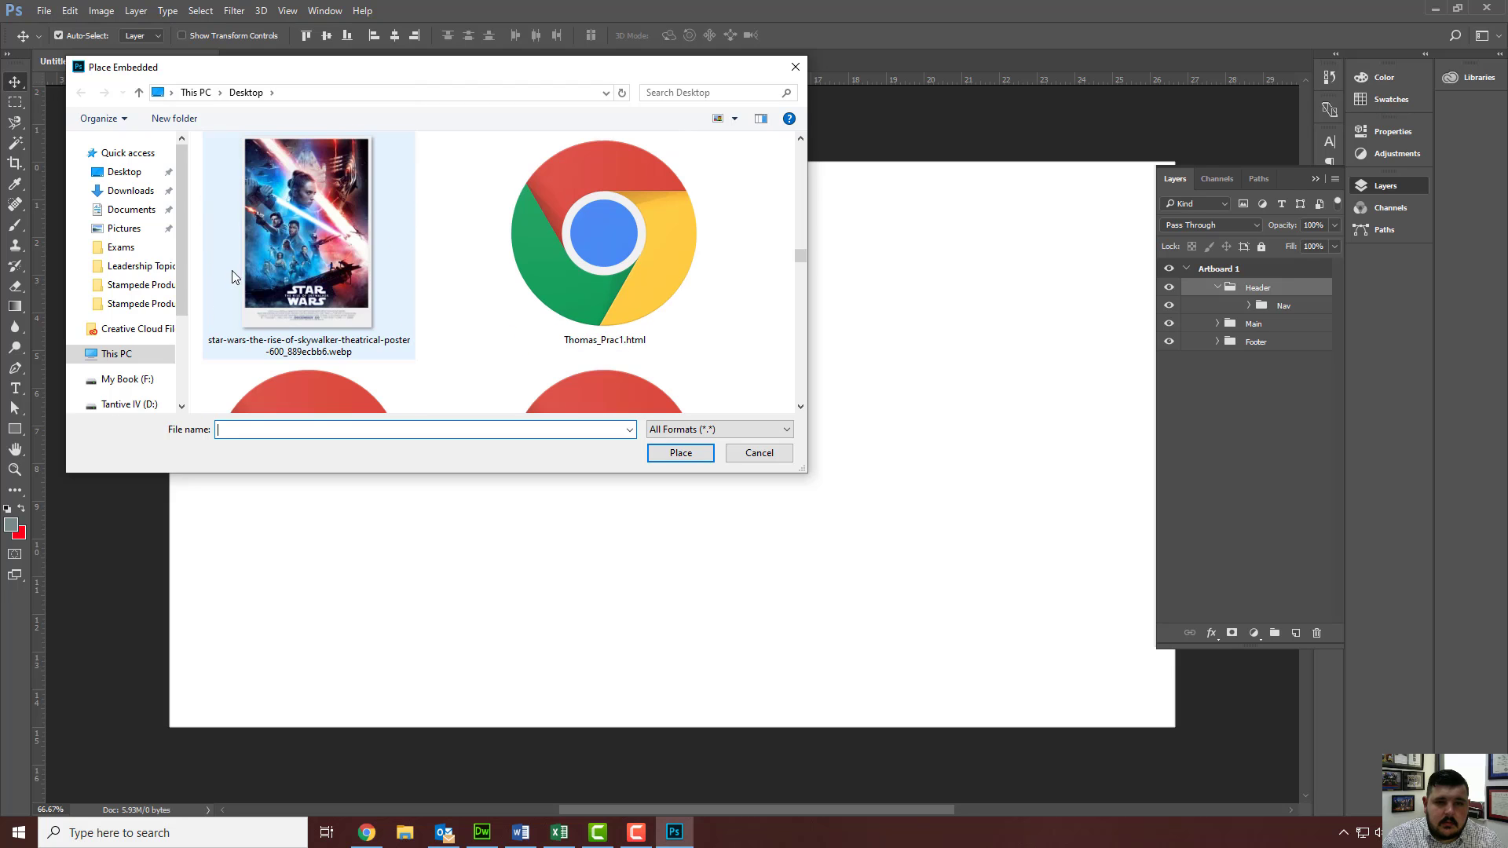
pyautogui.click(714, 92)
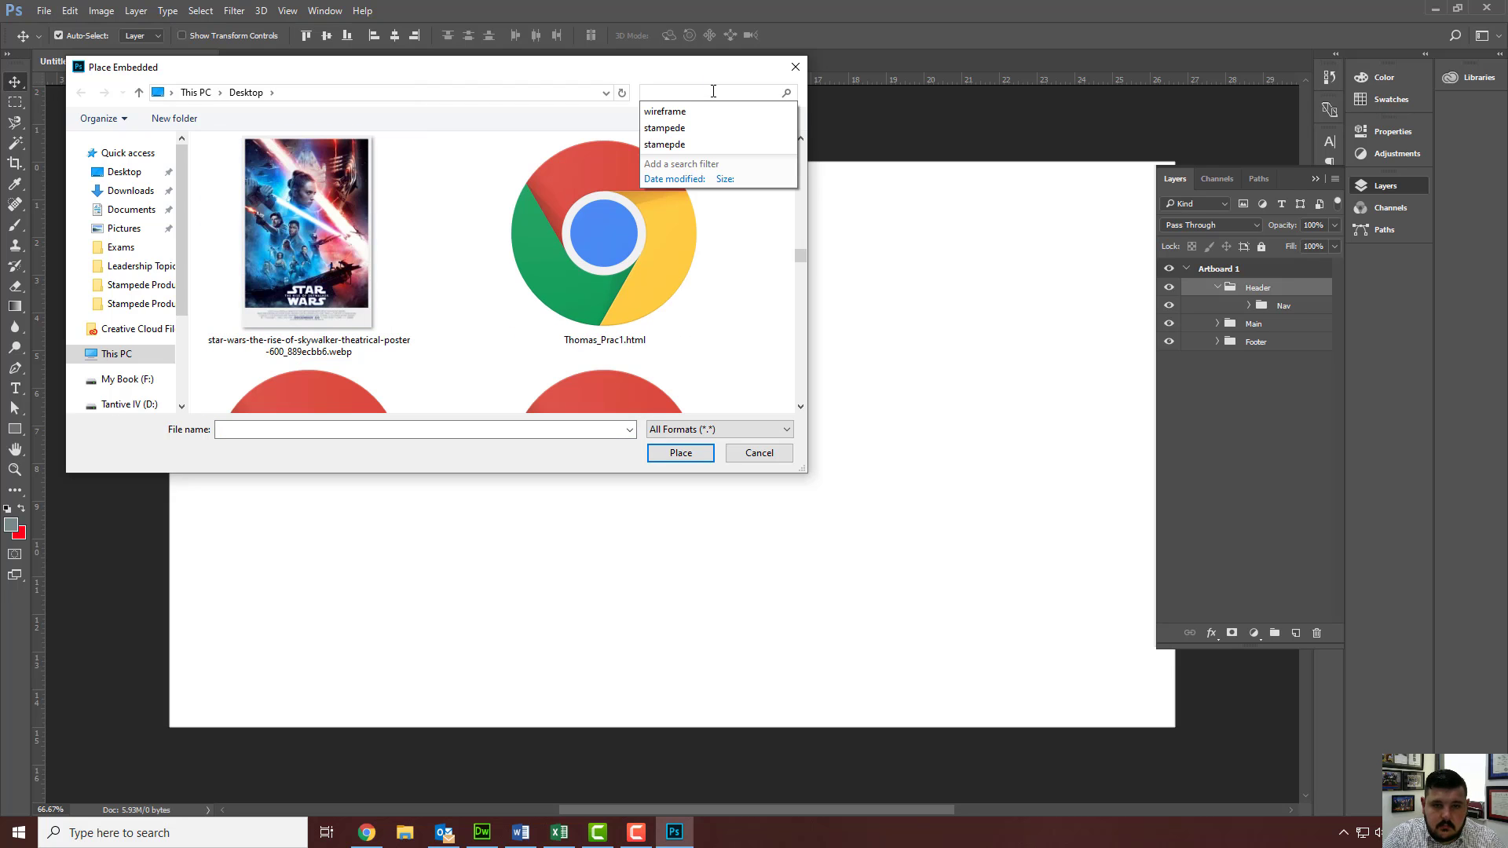
pyautogui.write('stampede')
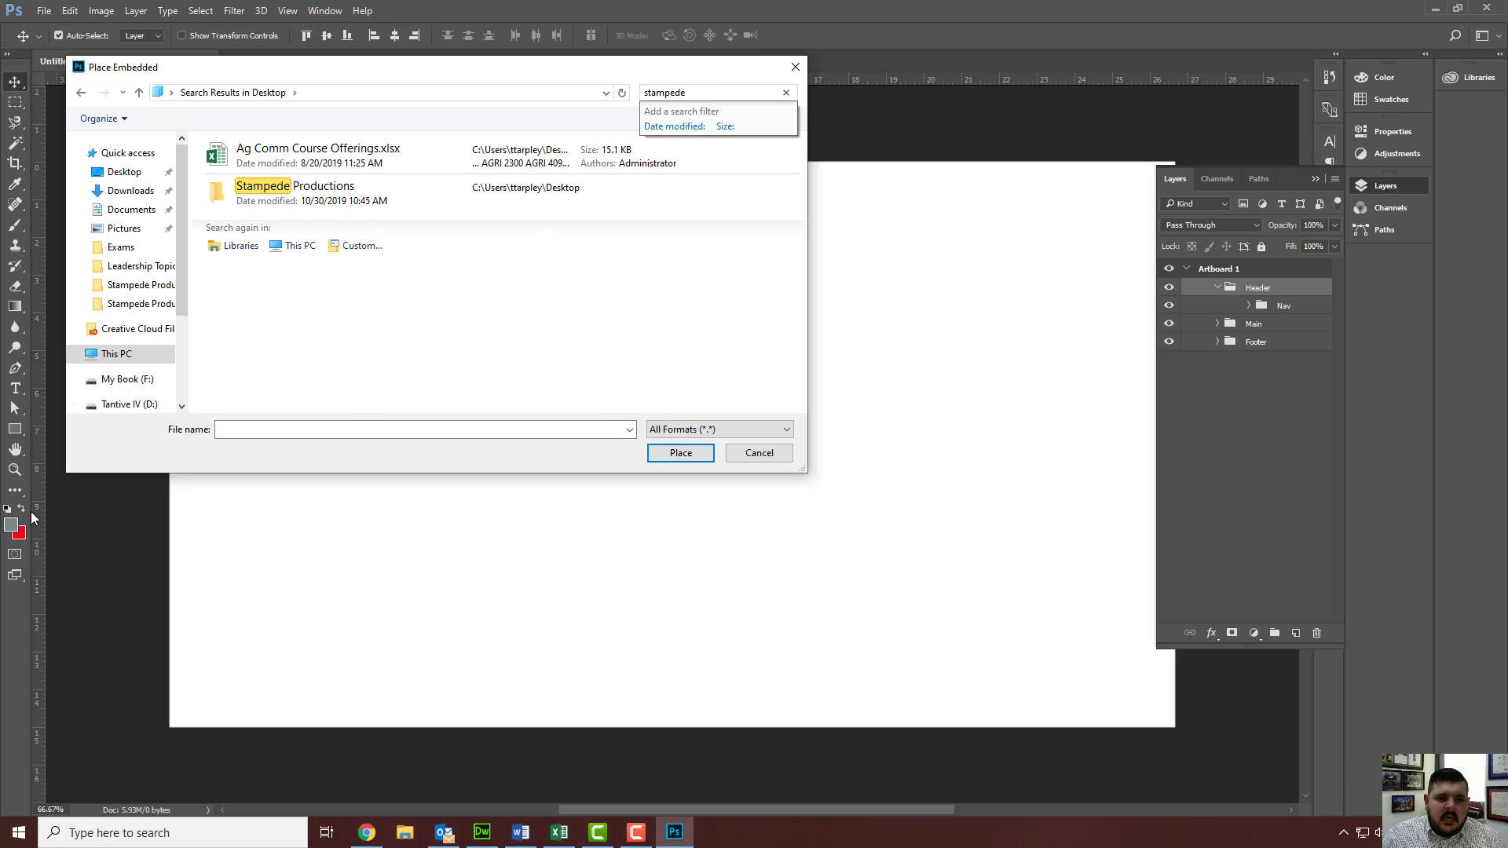
pyautogui.press('Escape')
pyautogui.press('Escape')
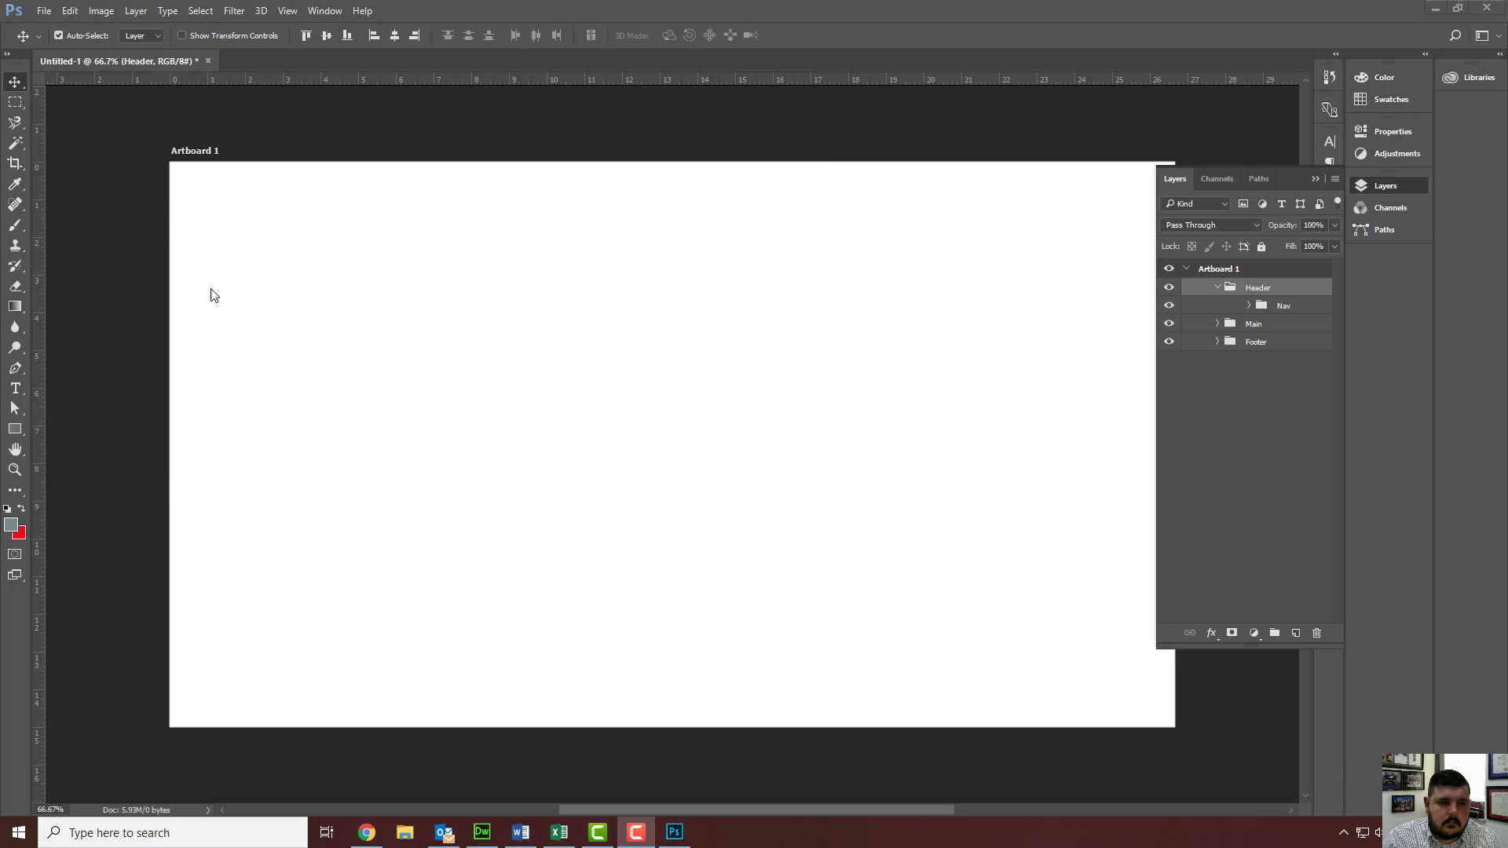
pyautogui.click(41, 11)
pyautogui.press('Escape')
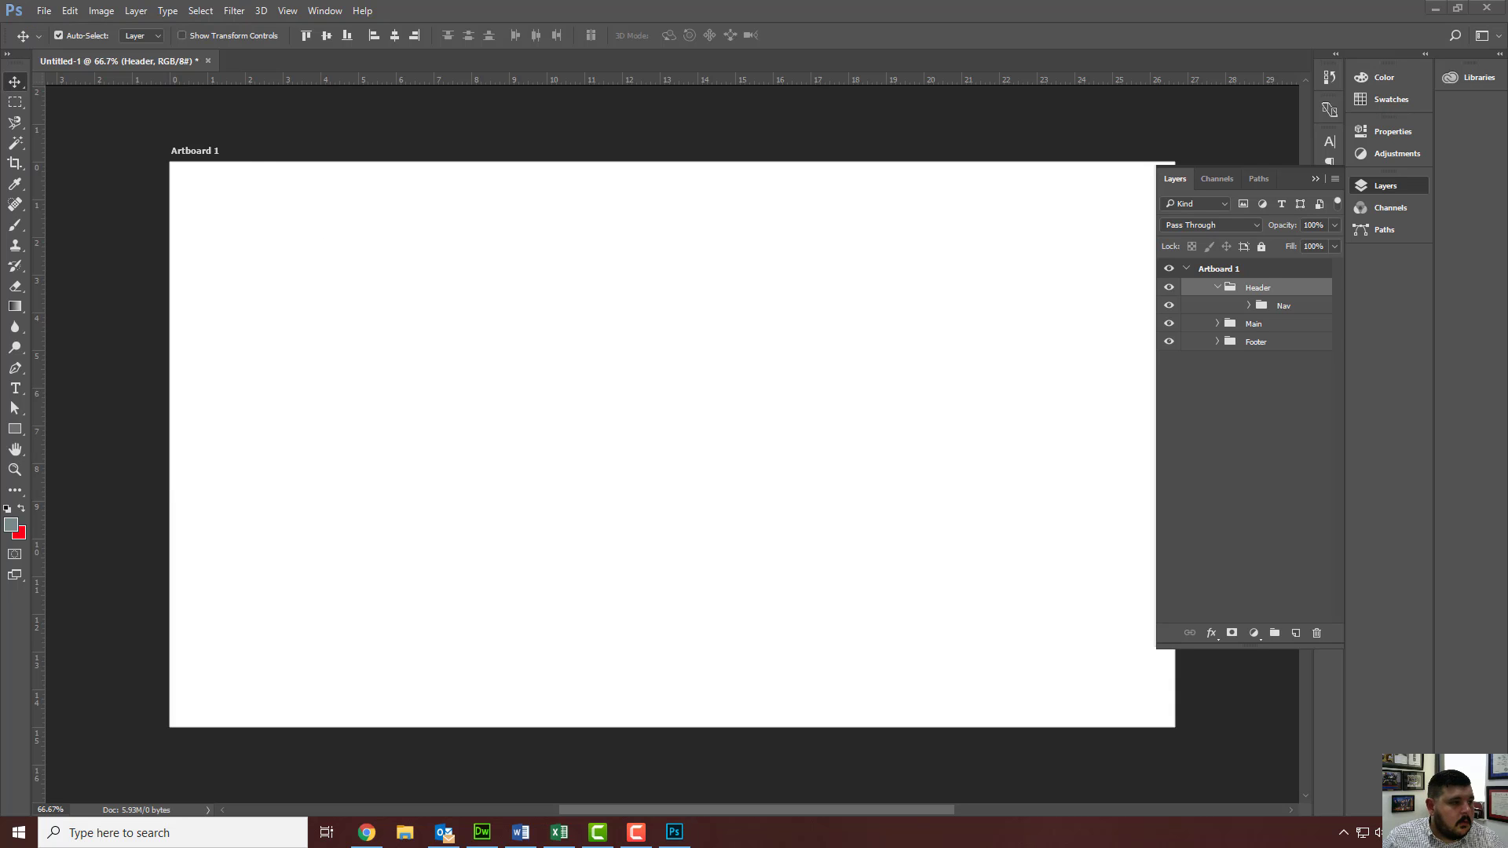
# - Place the SpiritWT.png logo from the Desktop into the document as an embedded image
pyautogui.click(44, 10)
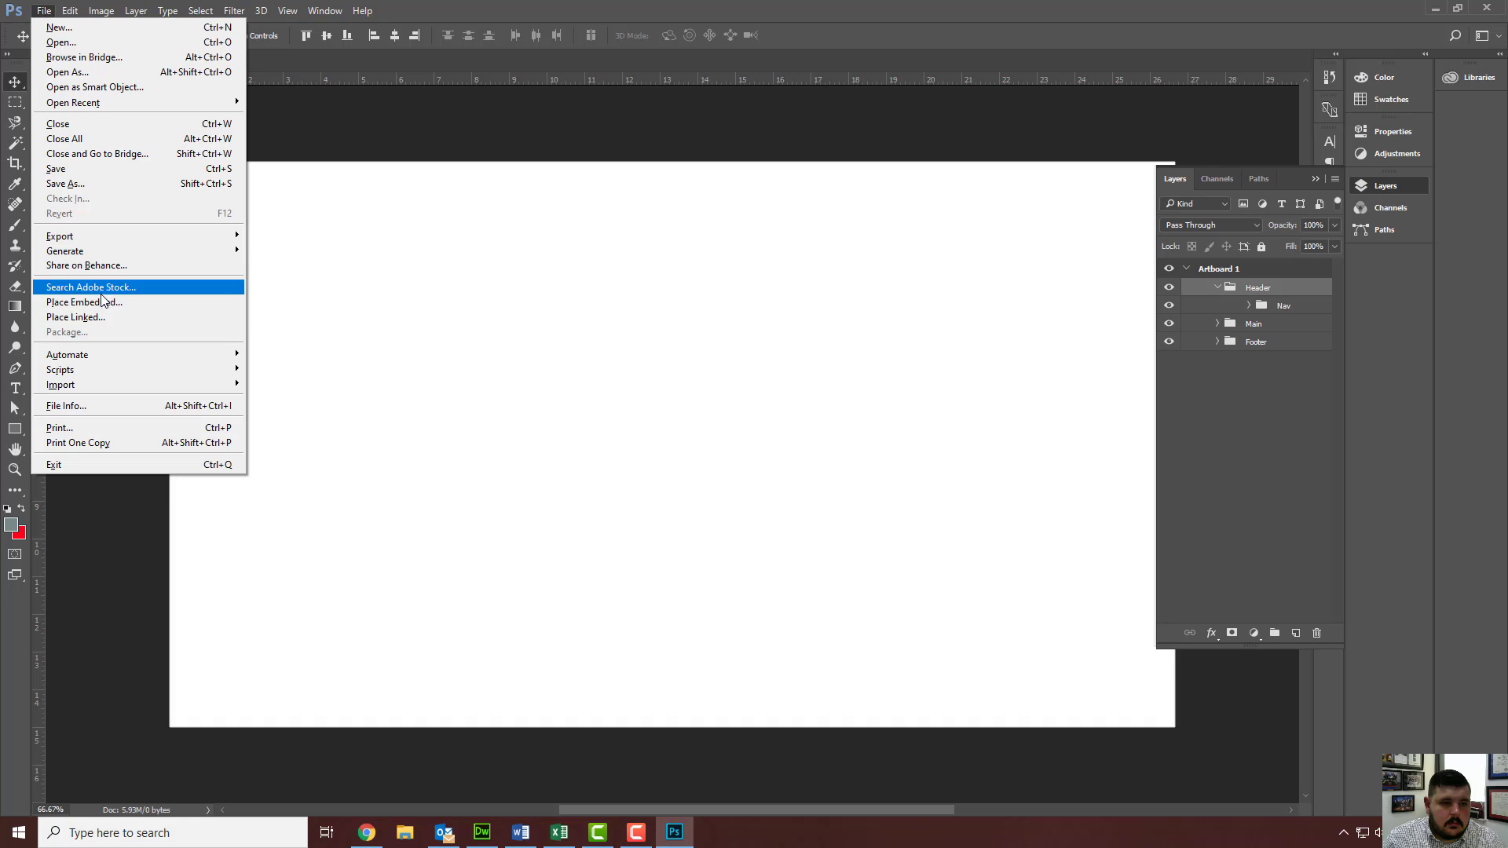
pyautogui.click(137, 302)
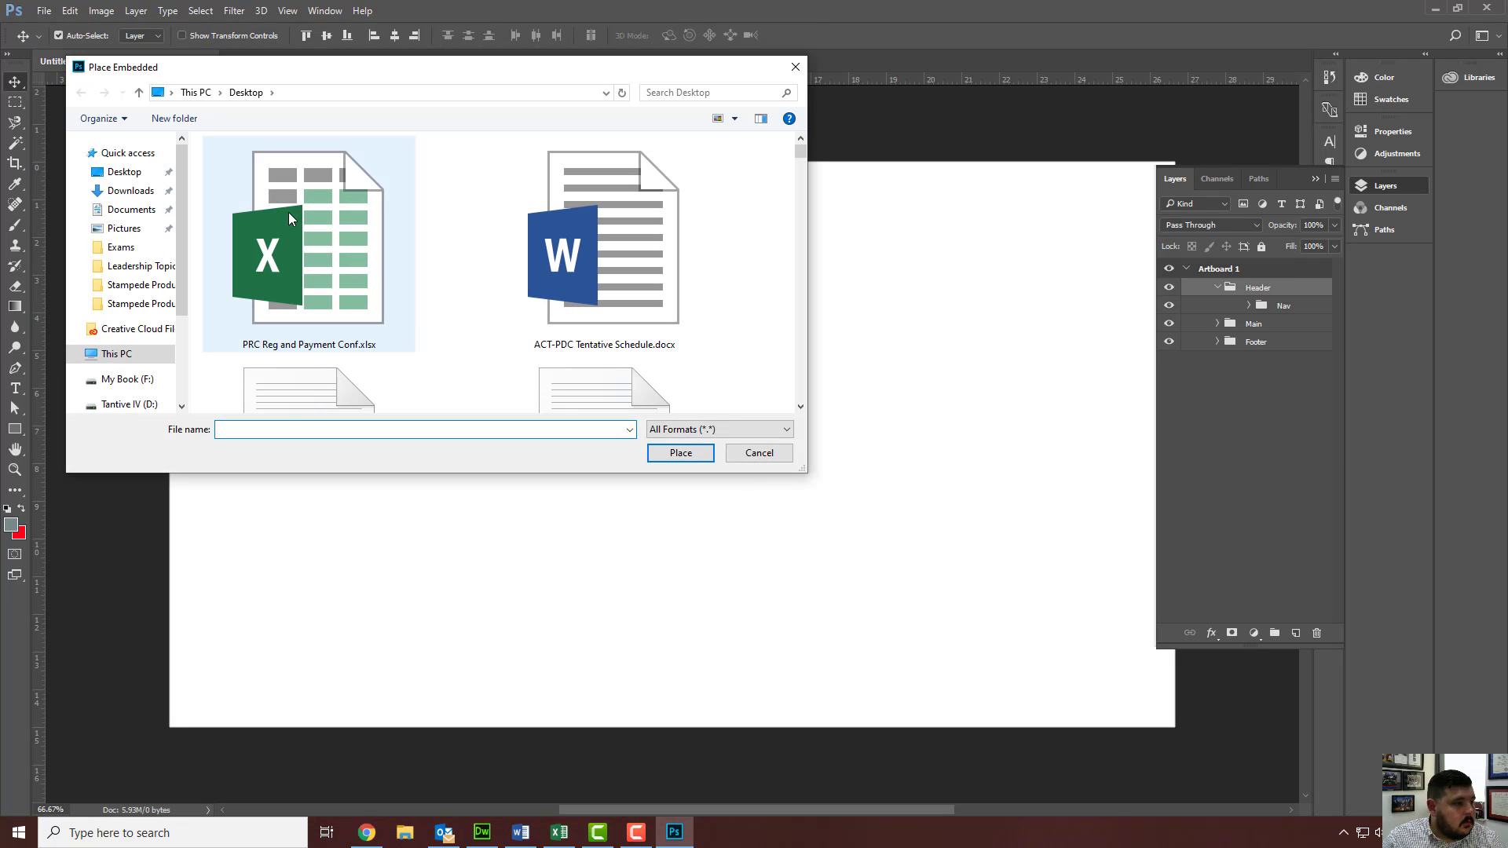
pyautogui.click(289, 212)
pyautogui.scroll(-3, 290, 212)
pyautogui.click(289, 212)
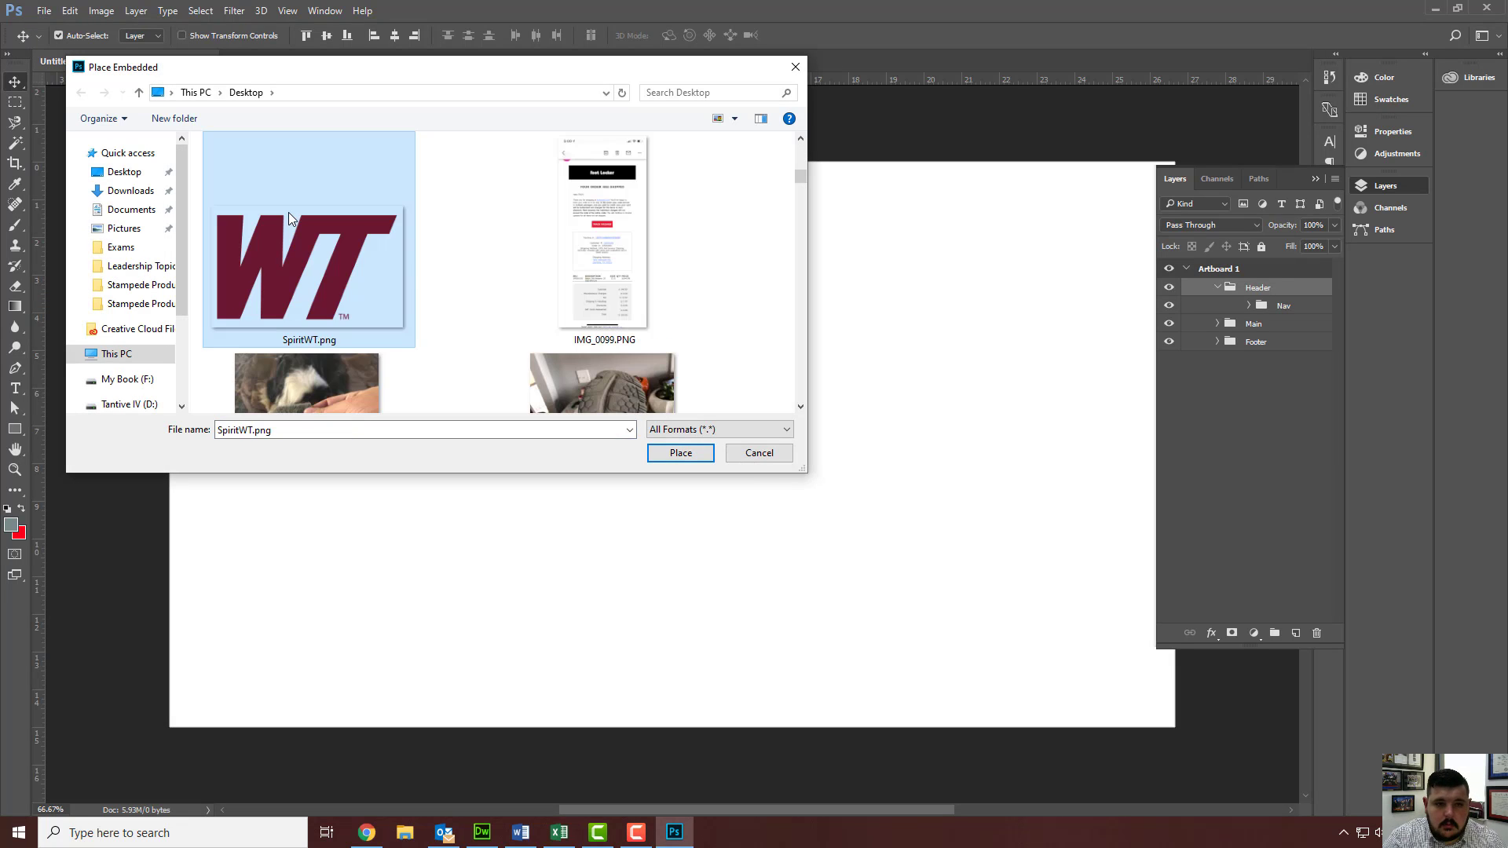
pyautogui.doubleClick(290, 212)
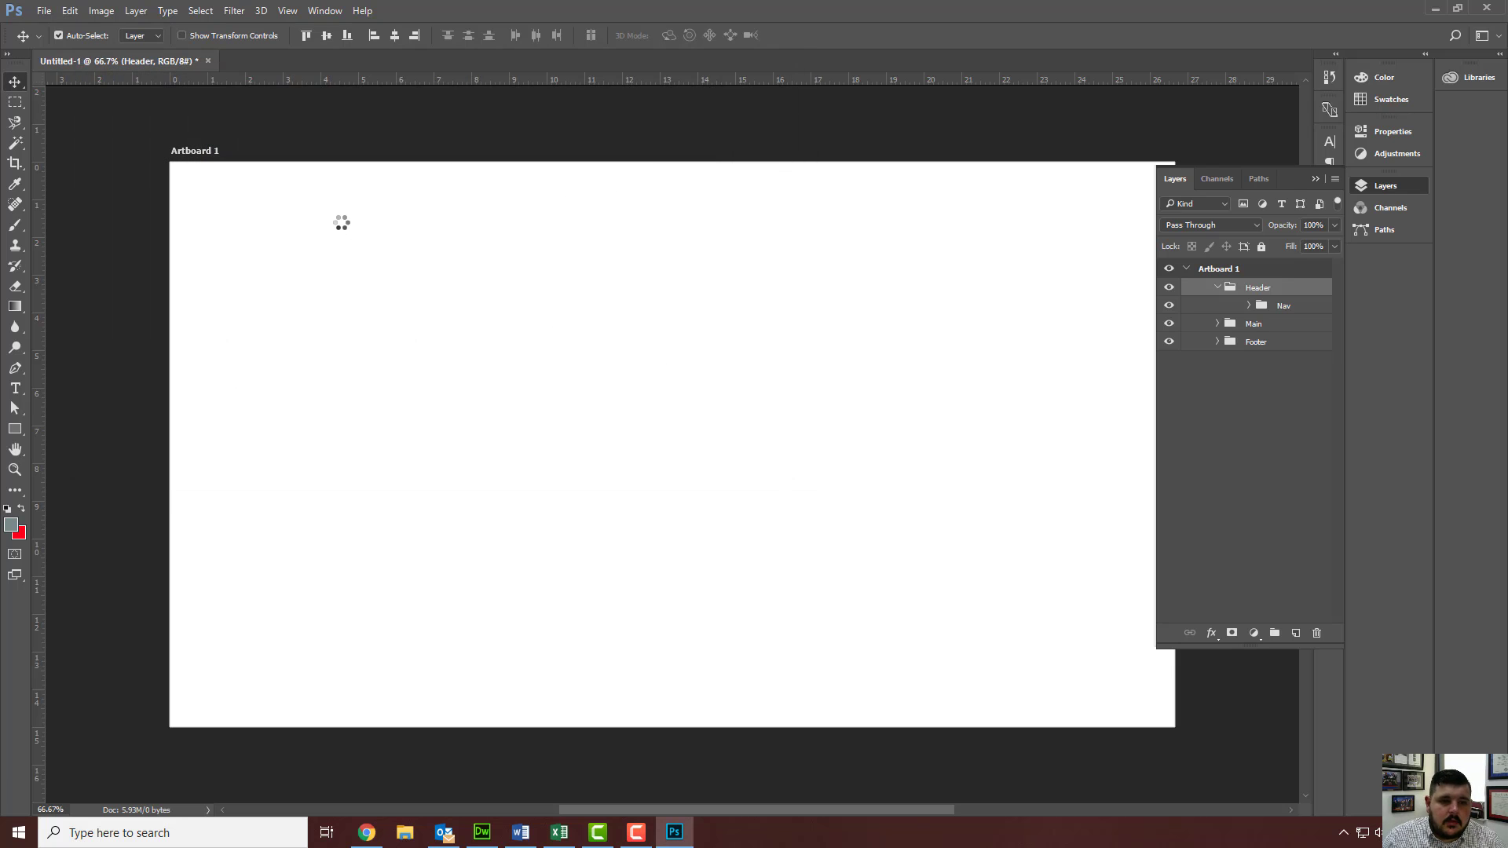
# - Move the WT logo to the artboard's top-left corner and scale it proportionally to about 28%
pyautogui.moveTo(735, 433); pyautogui.dragTo(412, 263)
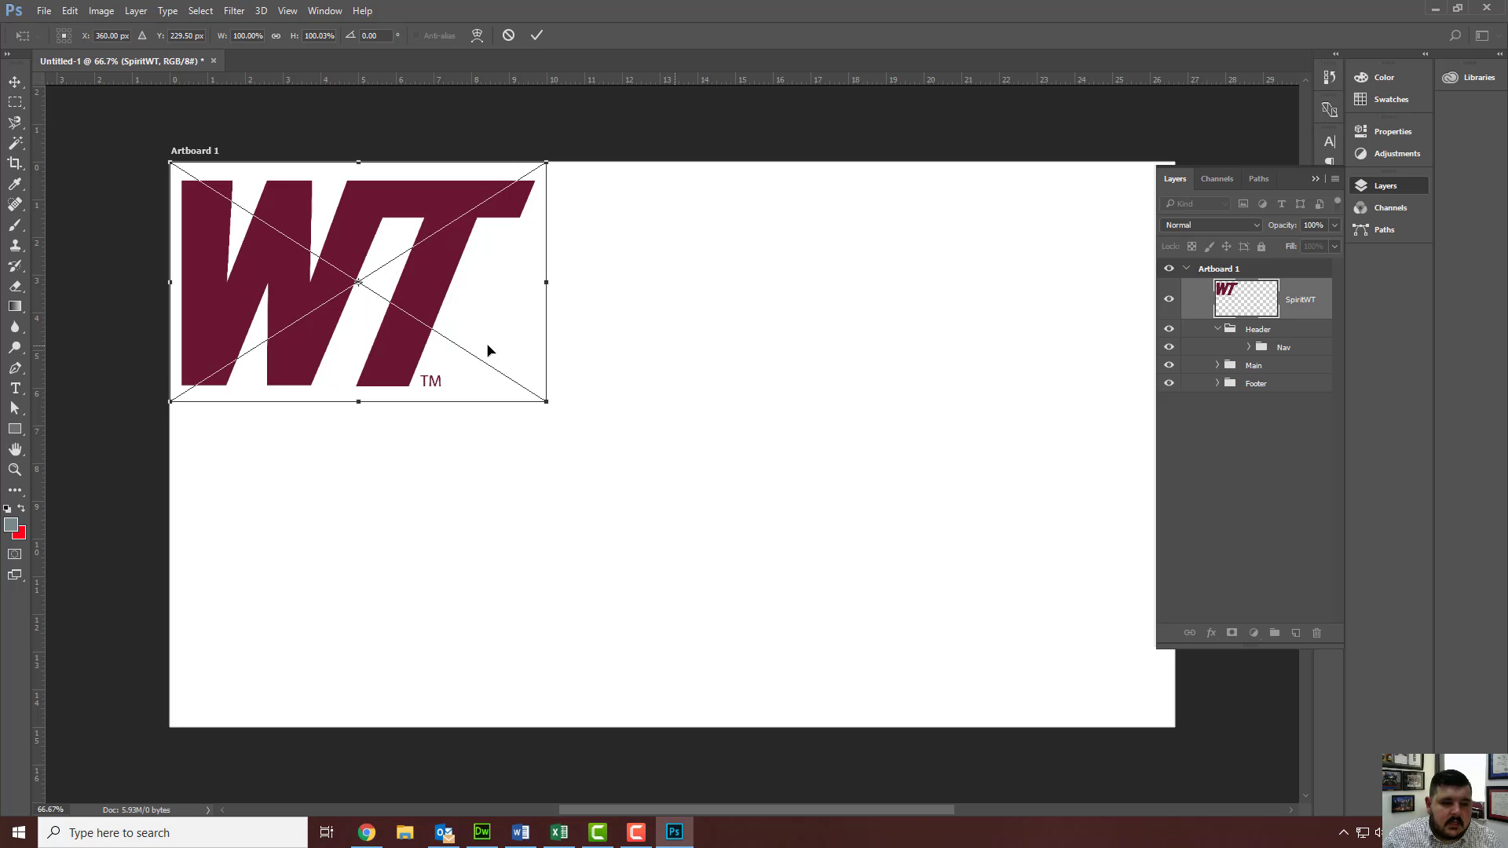
pyautogui.moveTo(548, 401); pyautogui.dragTo(247, 275)
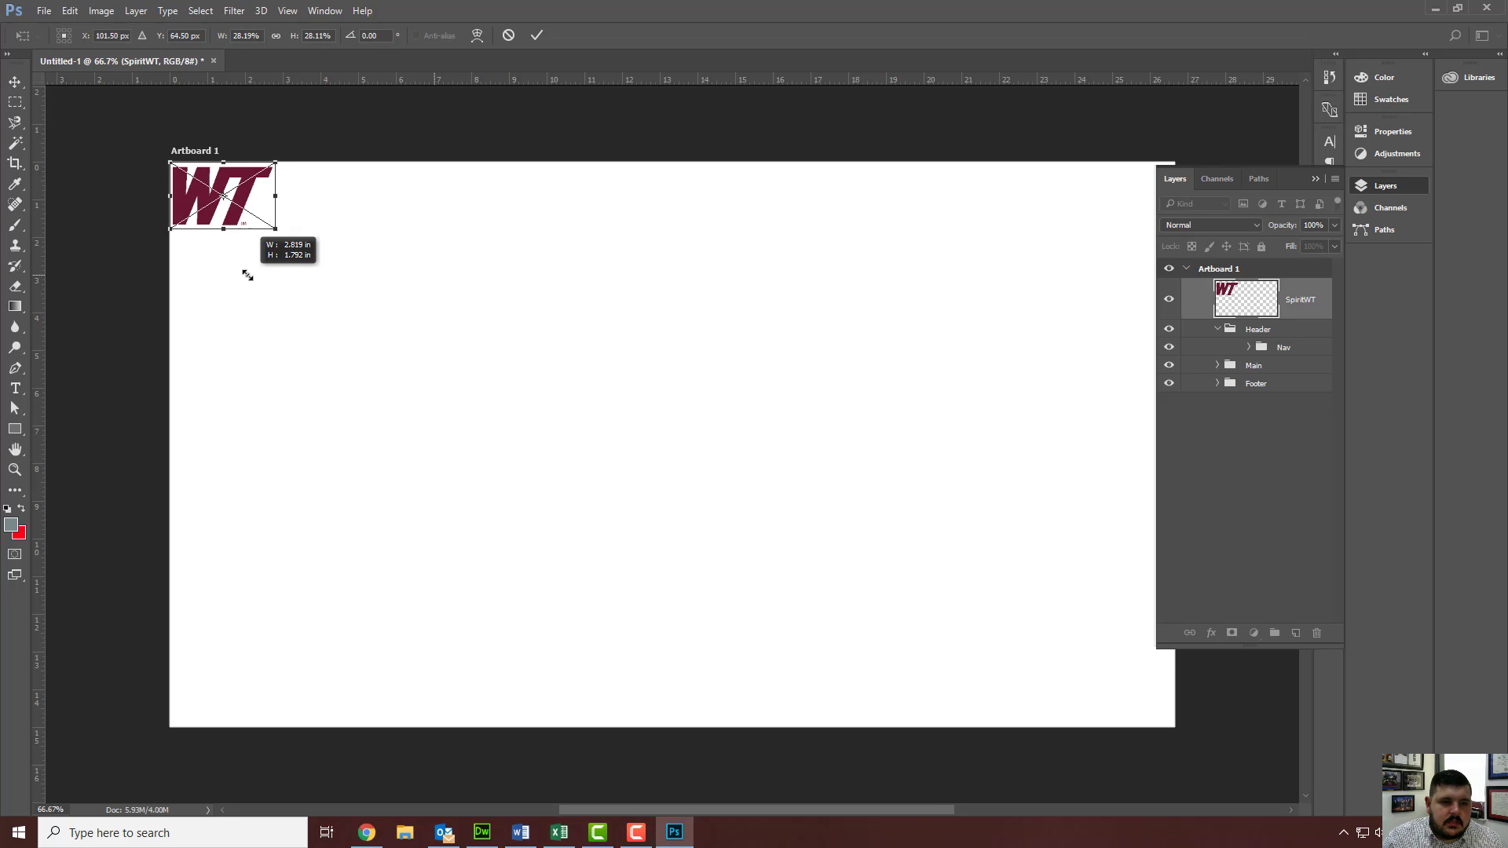
pyautogui.moveTo(248, 275); pyautogui.dragTo(247, 275)
pyautogui.press('Return')
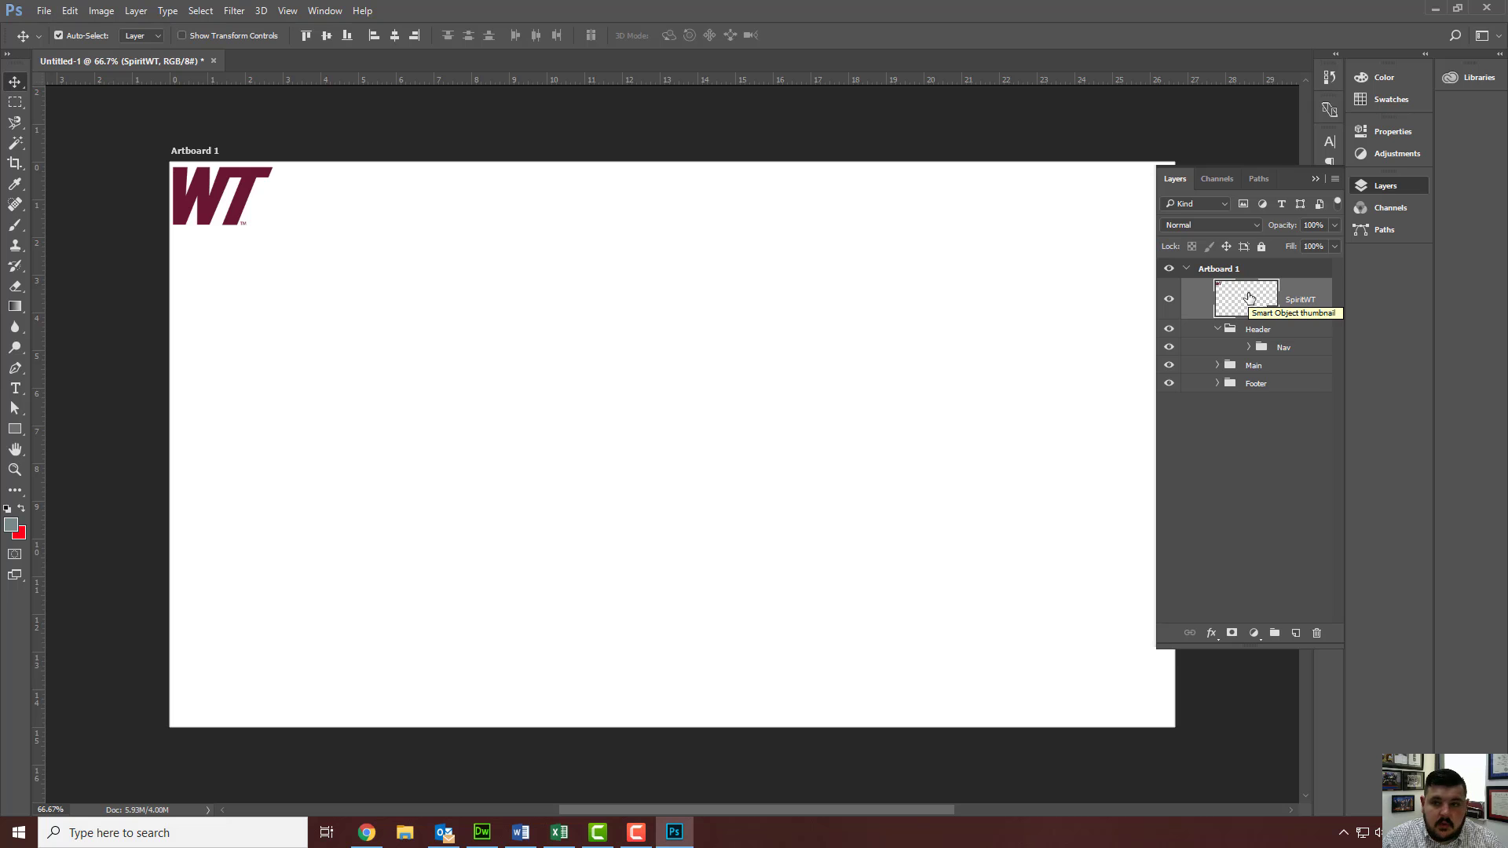
# - Move the SpiritWT layer into the Header group, above Nav, and check the contents of the Nav group
pyautogui.click(1236, 494)
pyautogui.moveTo(1247, 301); pyautogui.dragTo(1257, 329)
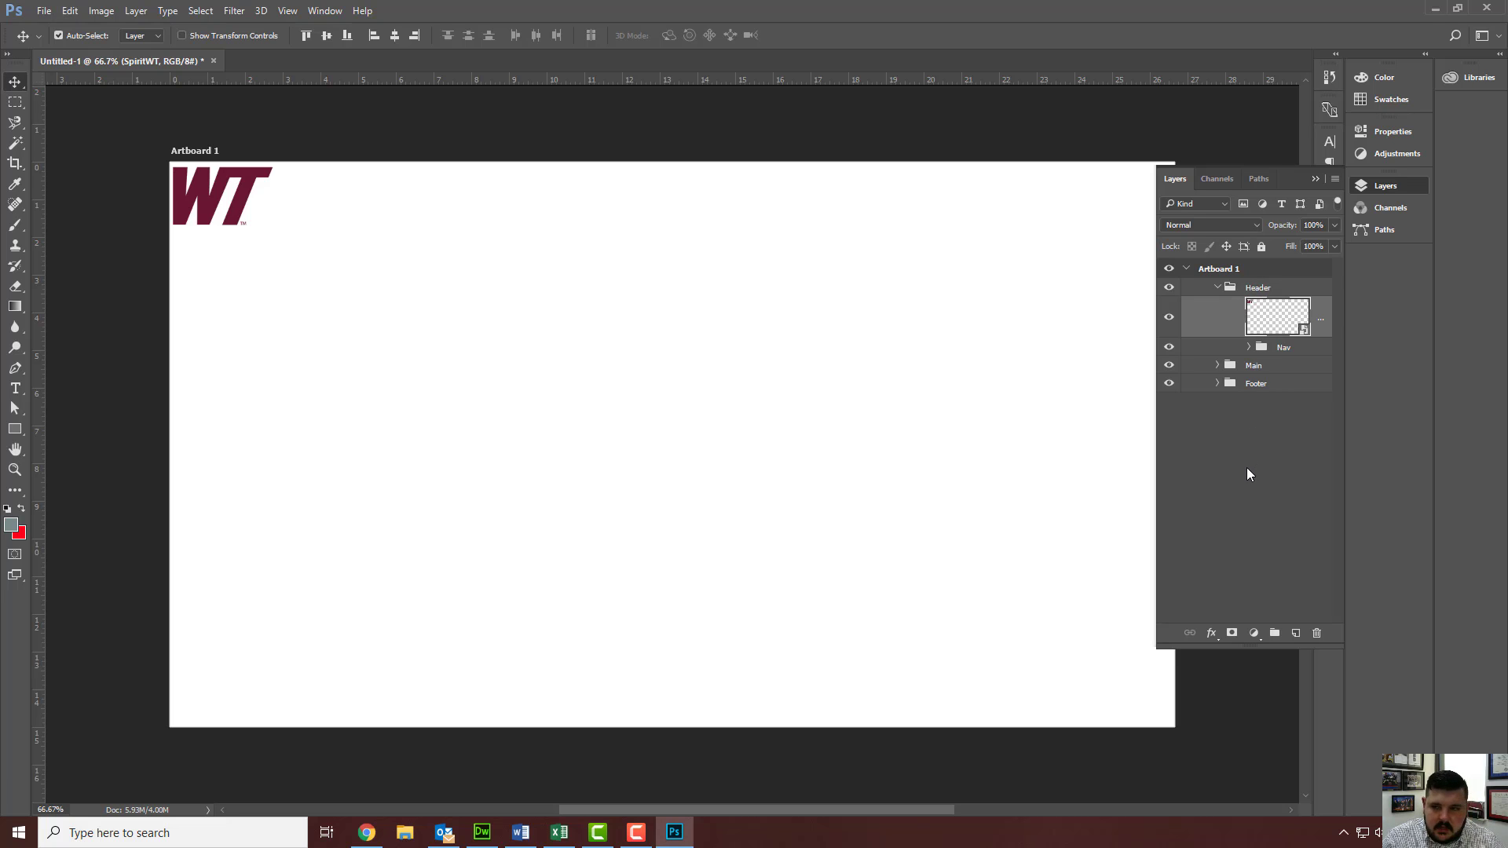
pyautogui.click(1222, 433)
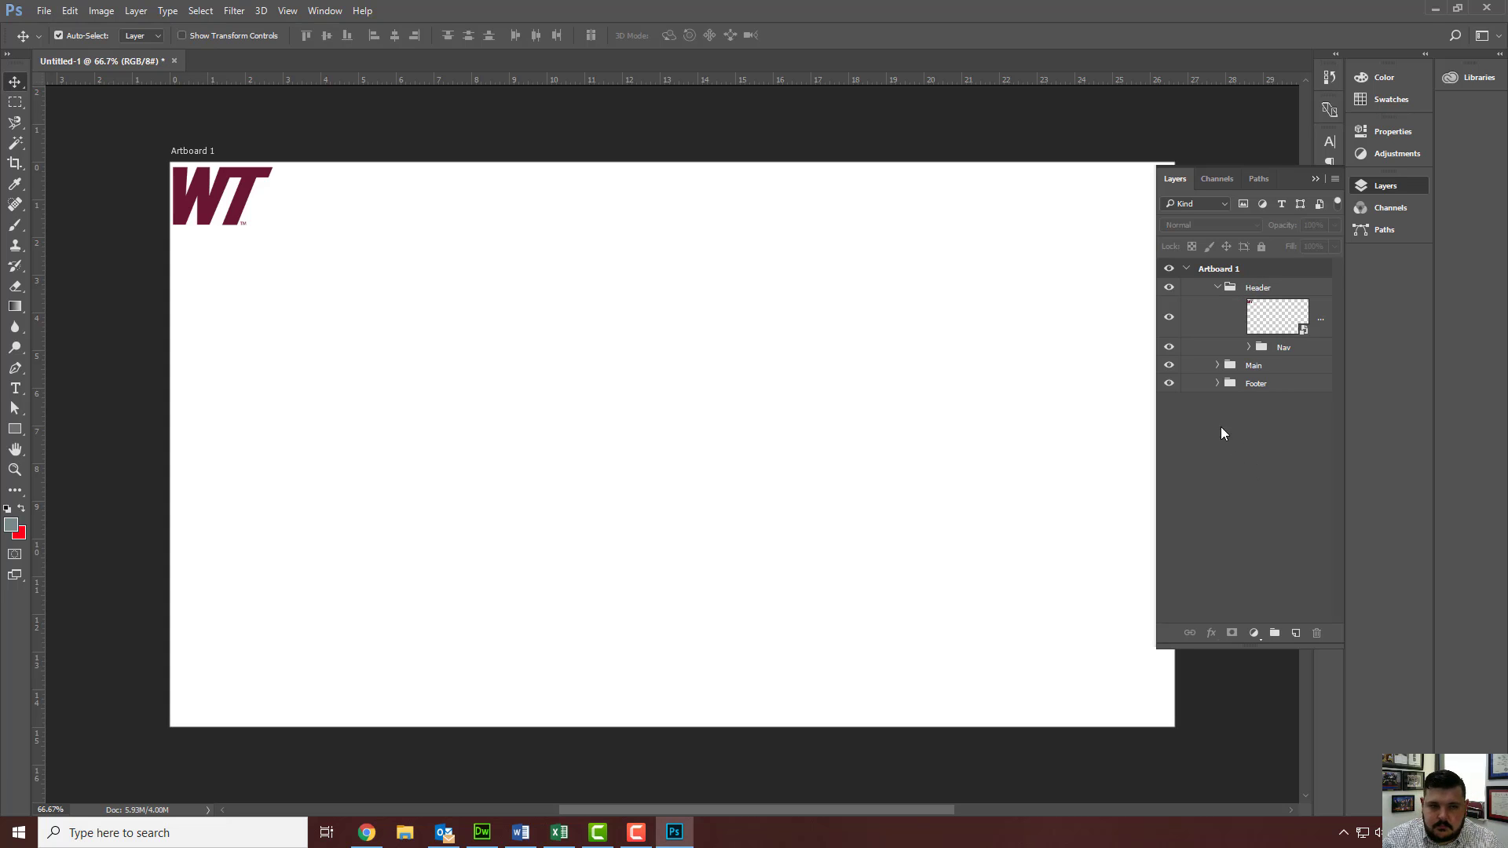
pyautogui.click(1249, 347)
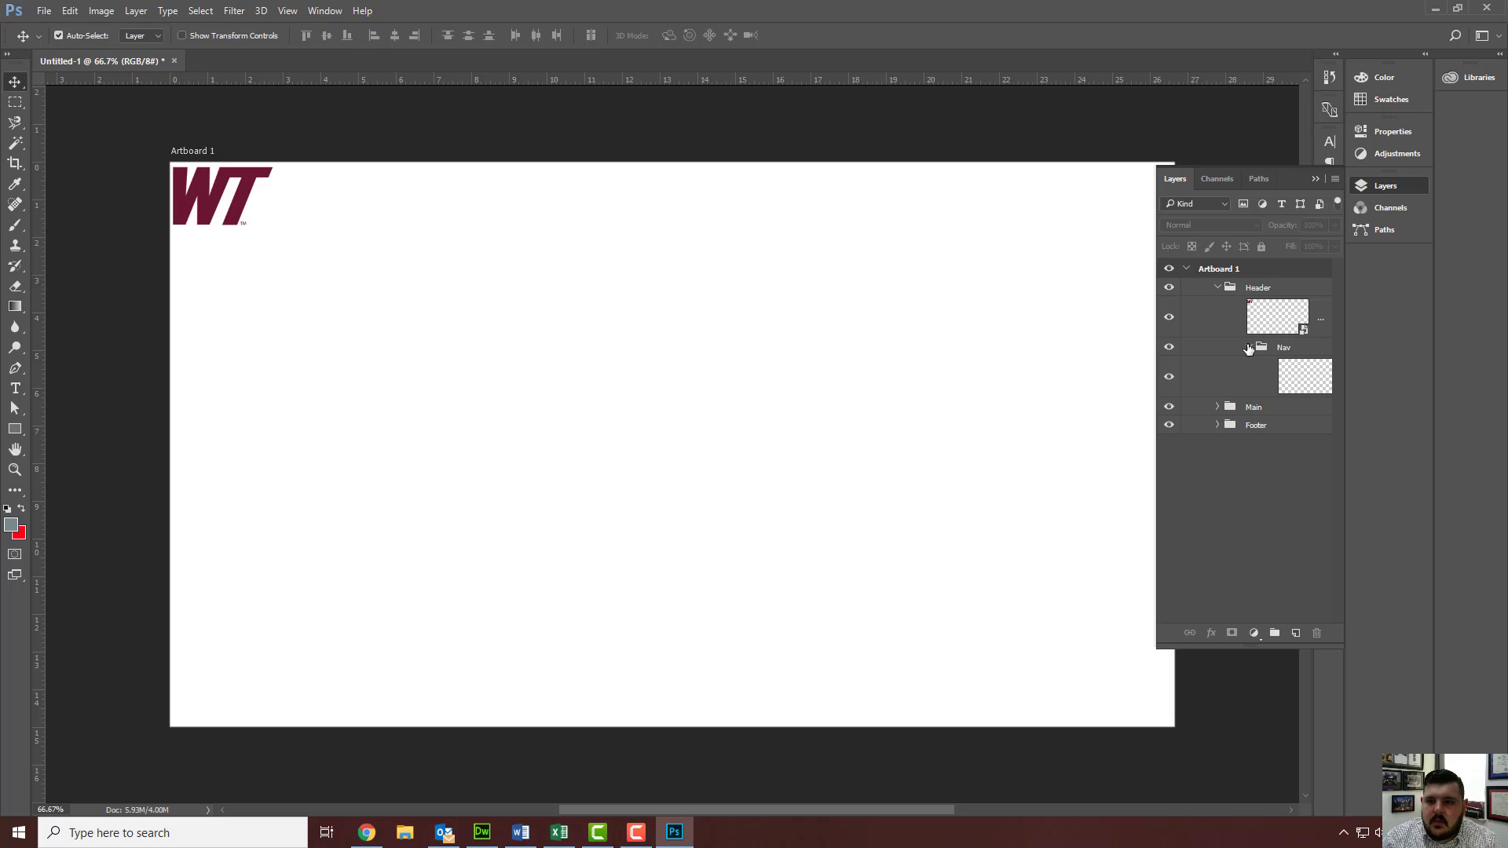
pyautogui.click(1249, 347)
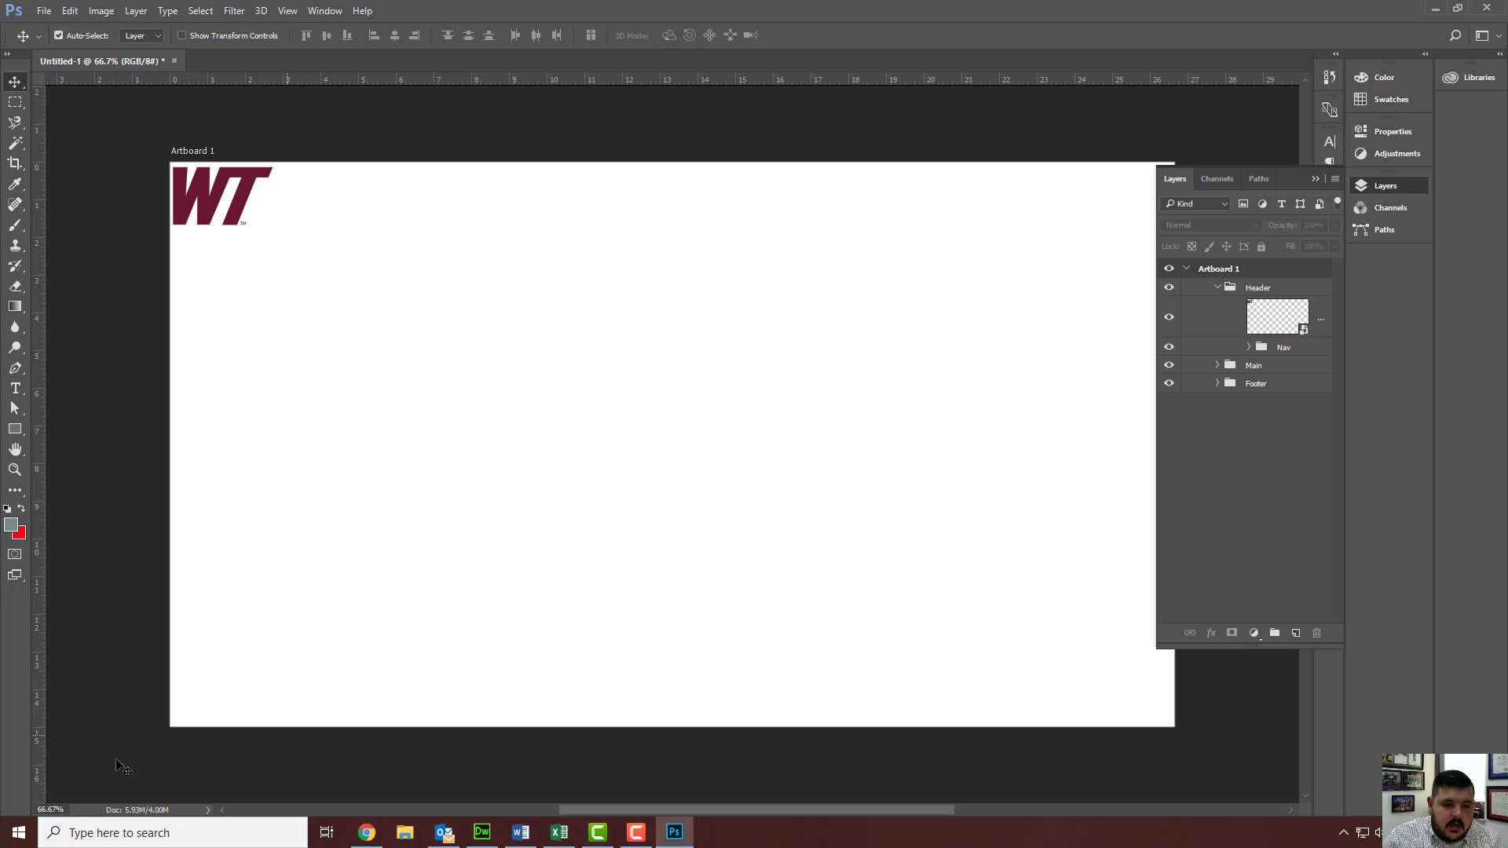
# - Draw a filled rectangle about 1690 x 150 px along the artboard's top edge and move it to about X 64 px, Y 27 px
pyautogui.click(15, 429)
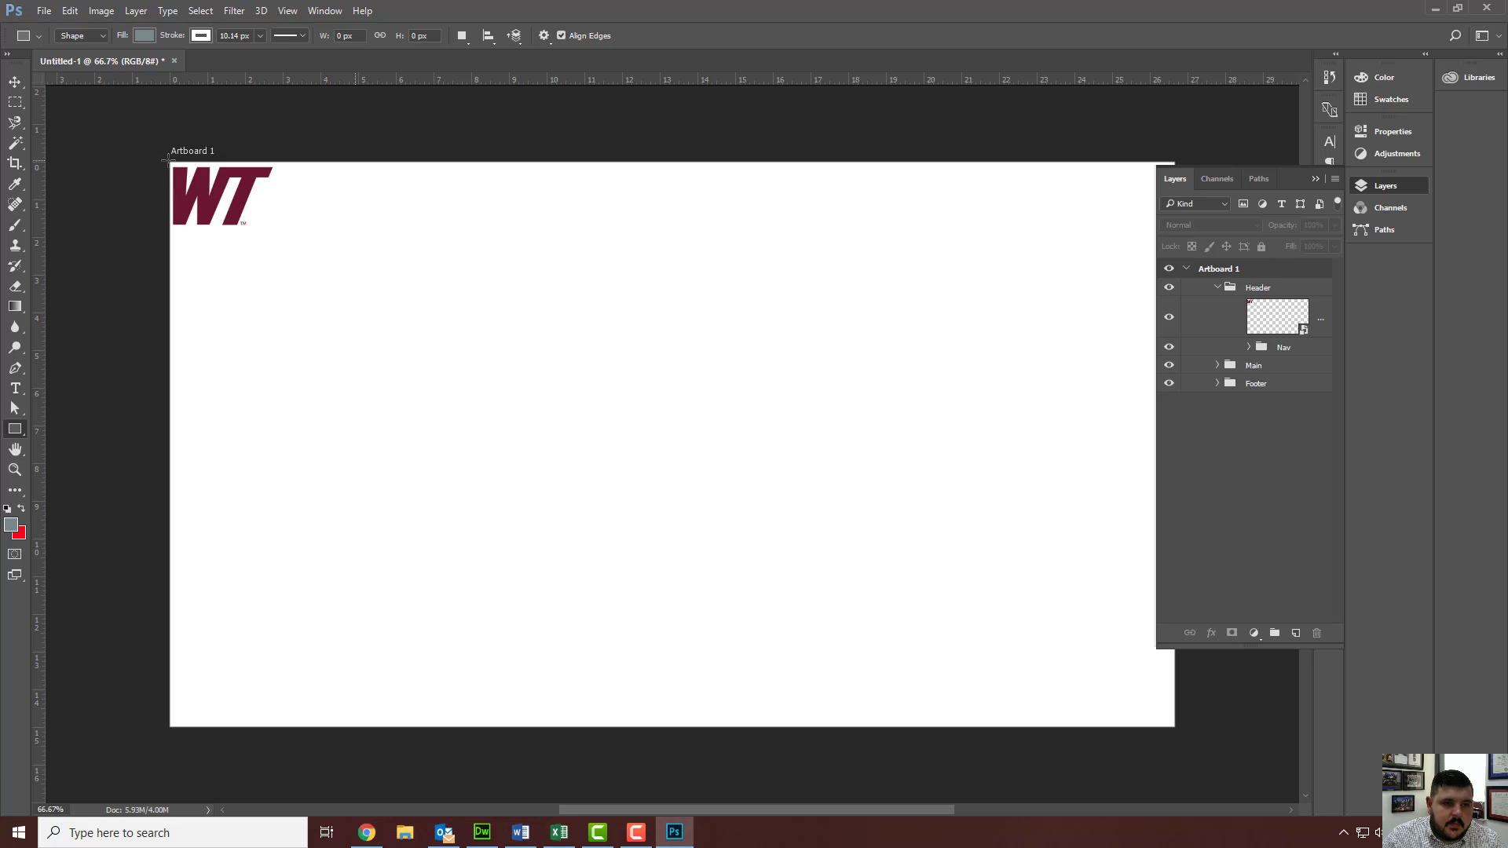
pyautogui.moveTo(170, 162); pyautogui.dragTo(610, 200)
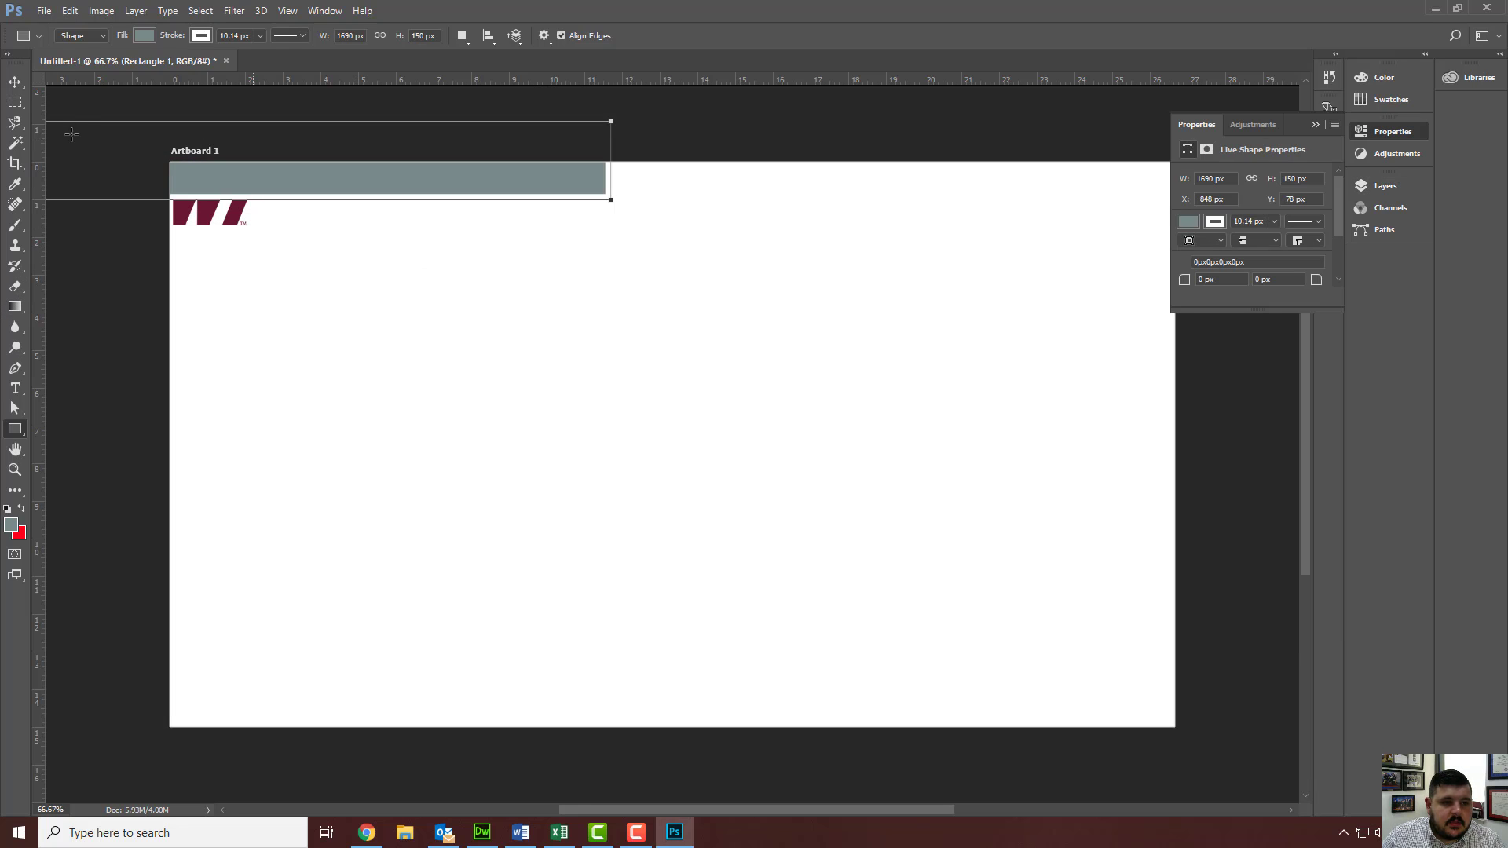
pyautogui.click(15, 81)
pyautogui.moveTo(344, 190); pyautogui.dragTo(798, 235)
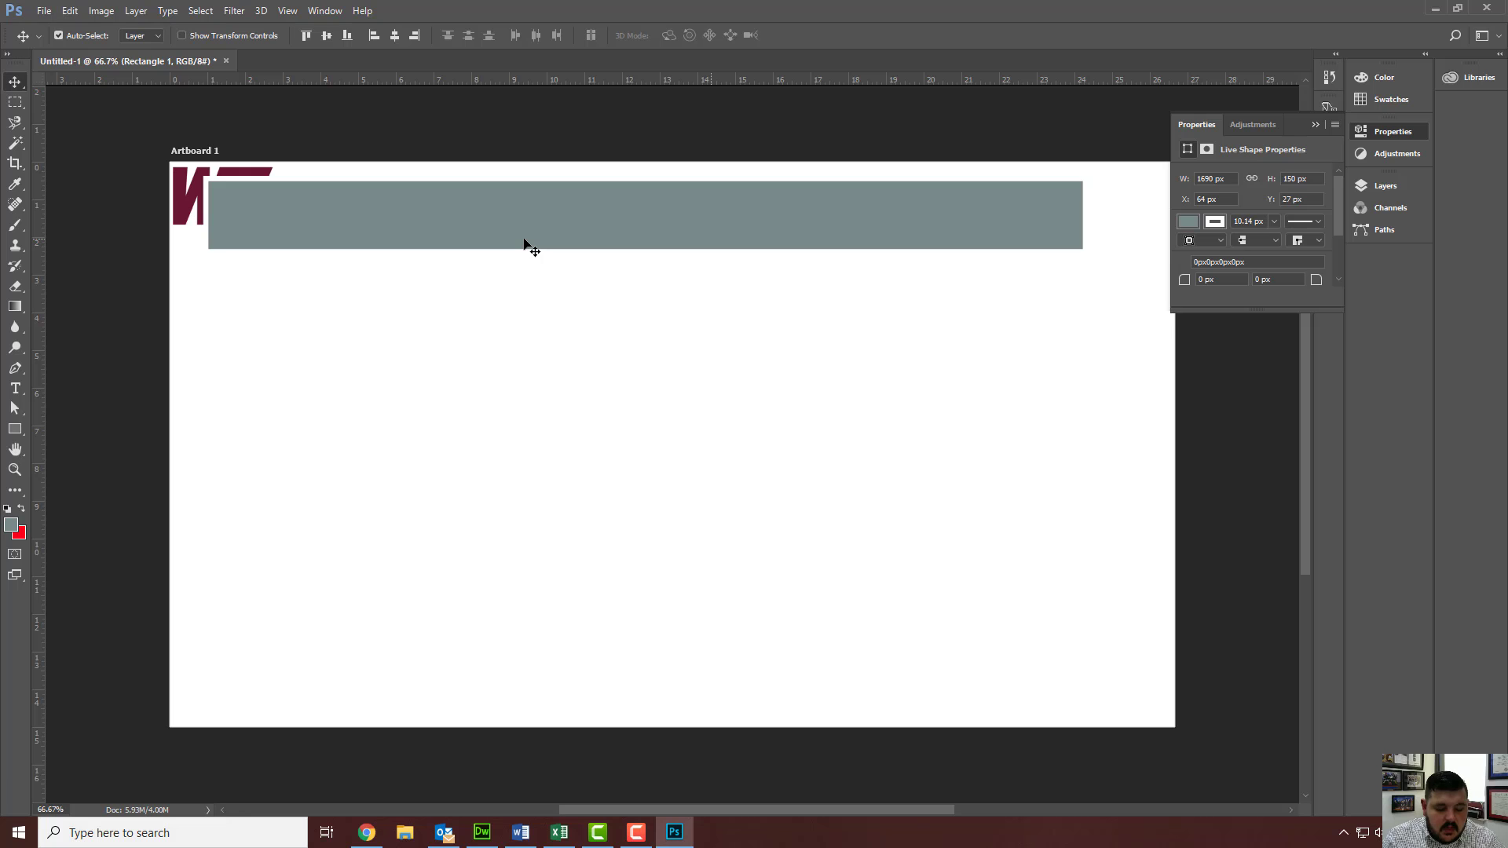
# - Stretch the rectangle across the artboard's top edge to about 1914 x 177 px and set its stroke width to 0 px
pyautogui.hotkey('ctrl', 't')
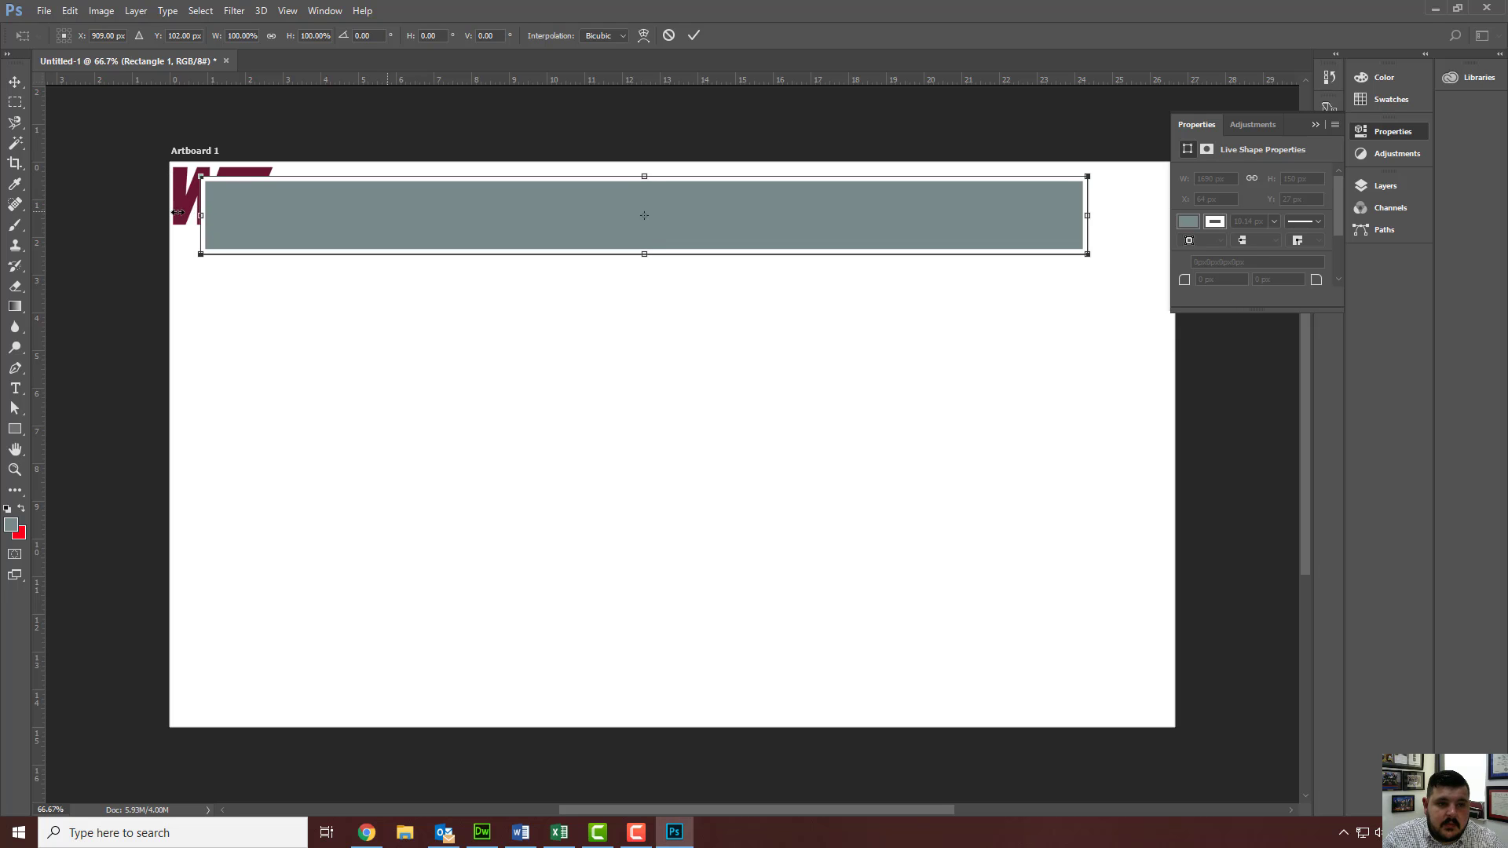
pyautogui.moveTo(198, 208); pyautogui.dragTo(167, 209)
pyautogui.moveTo(1094, 219); pyautogui.dragTo(1181, 220)
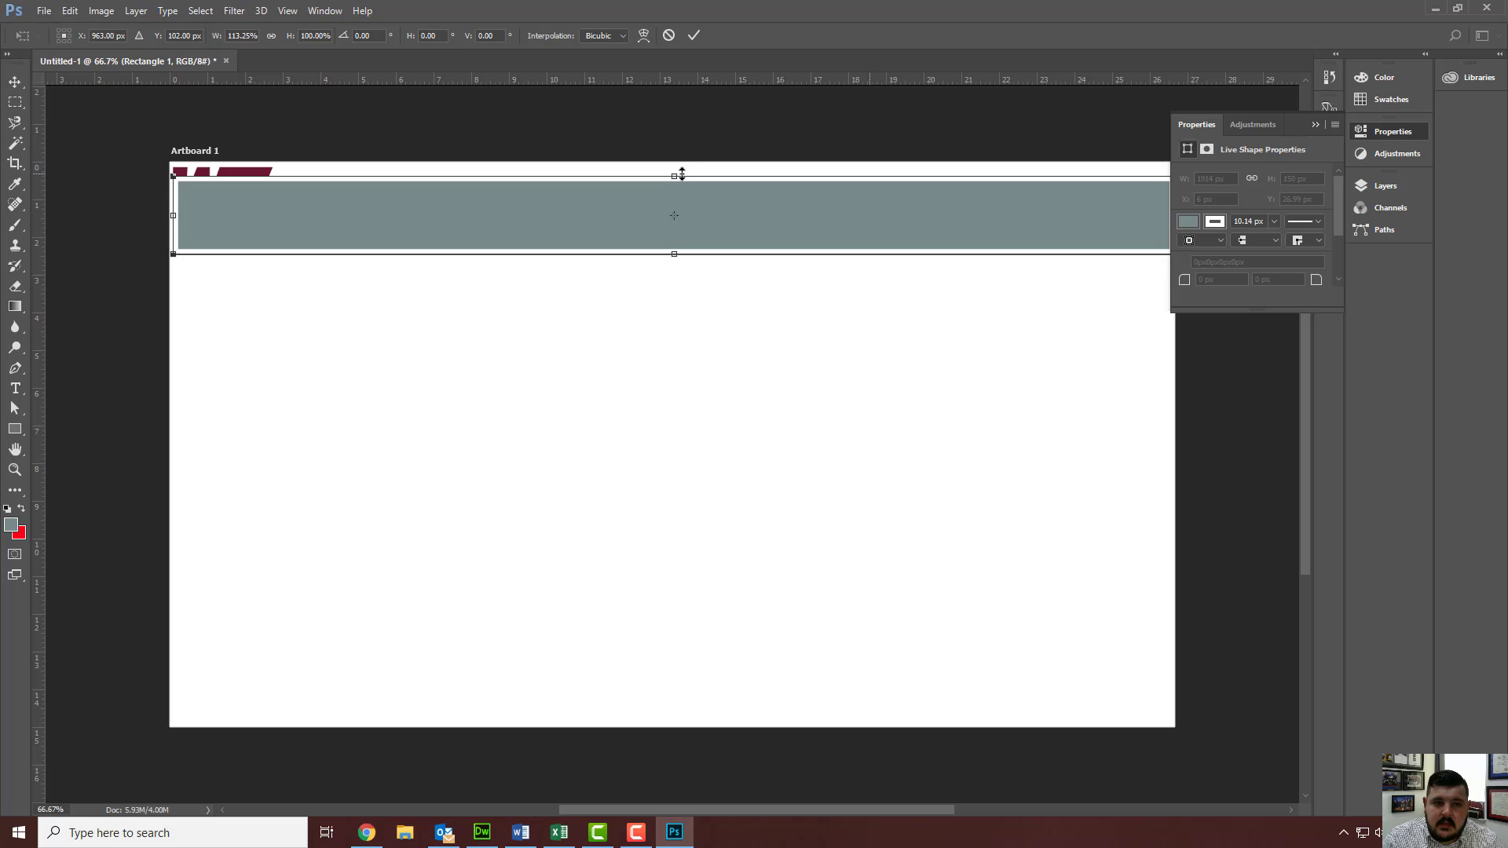
pyautogui.moveTo(682, 174); pyautogui.dragTo(677, 161)
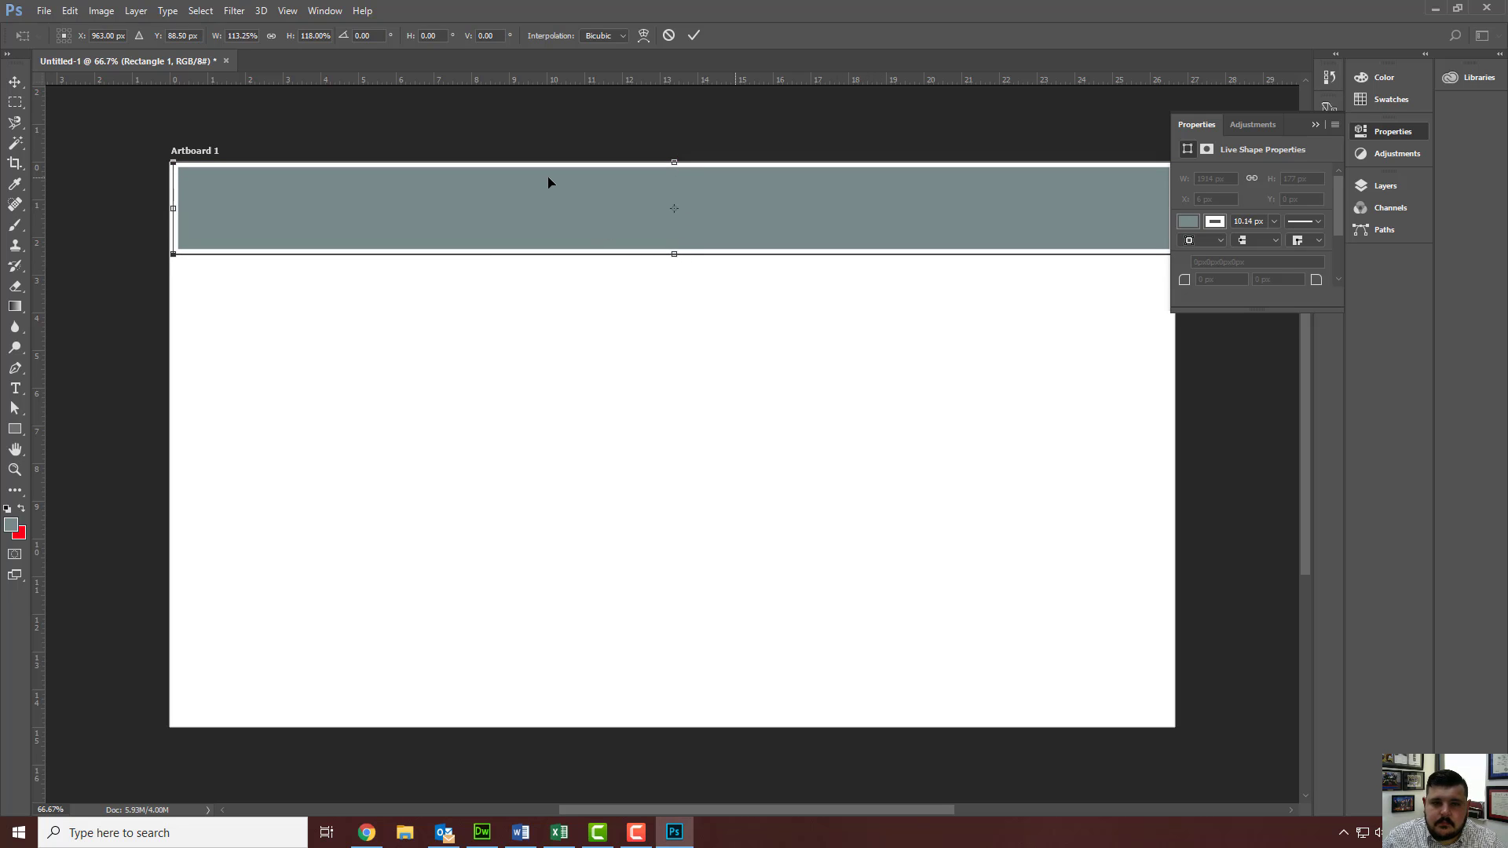
pyautogui.press('Return')
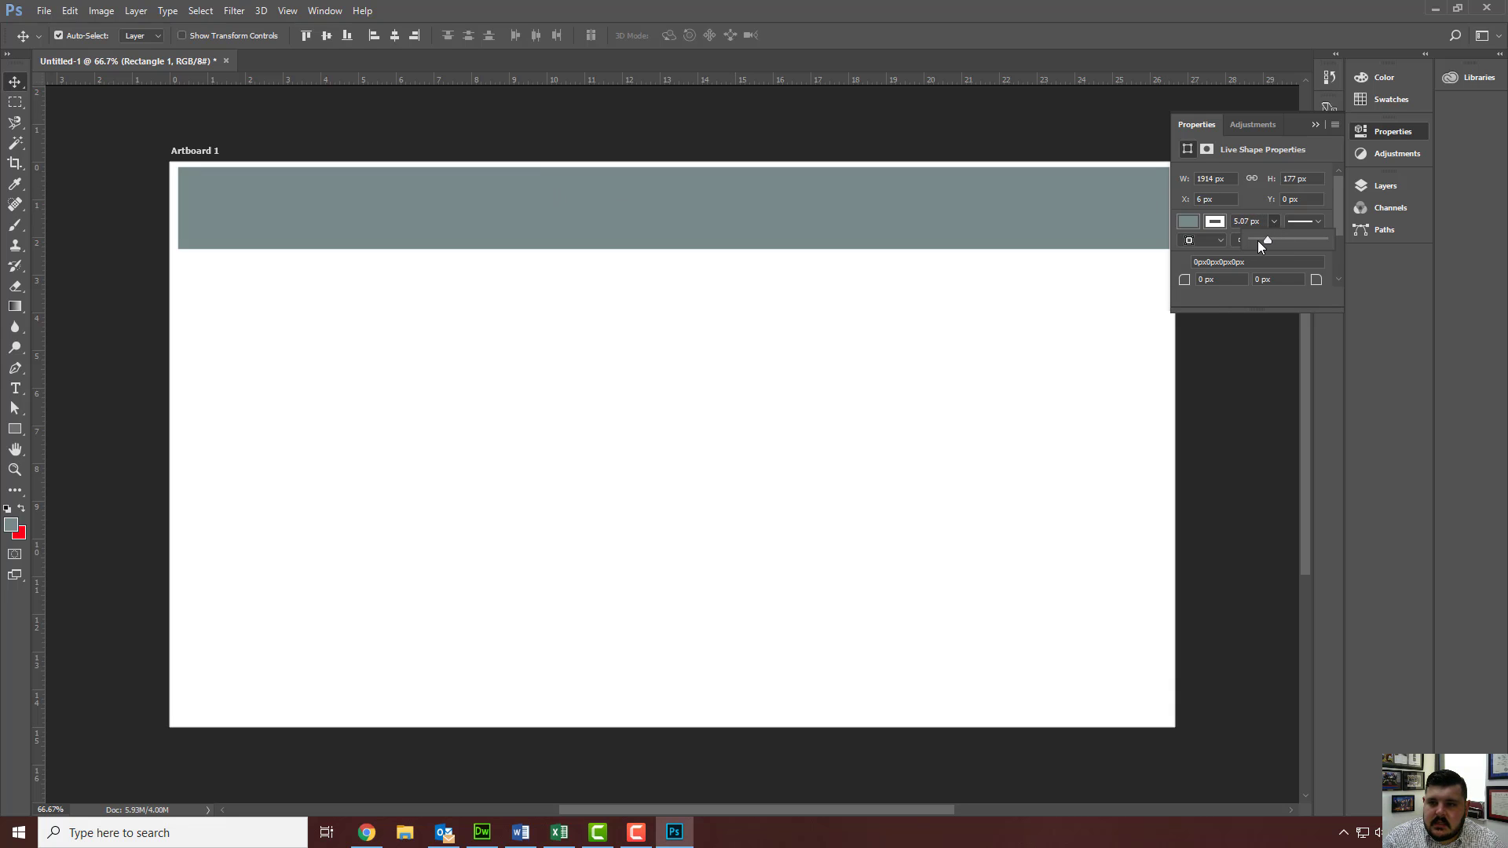
pyautogui.moveTo(1258, 241); pyautogui.dragTo(1234, 240)
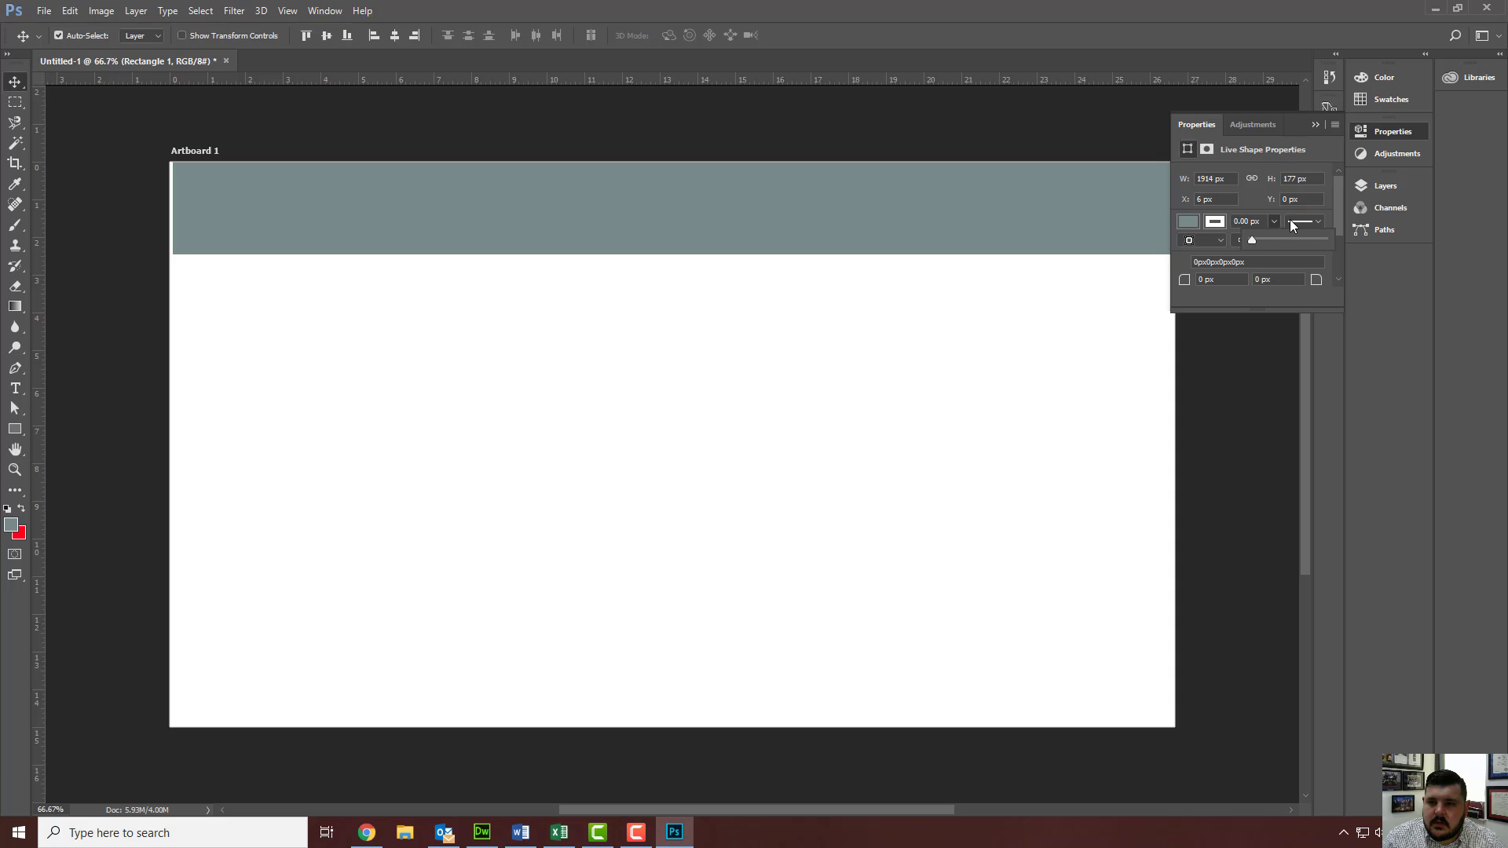
pyautogui.click(1319, 125)
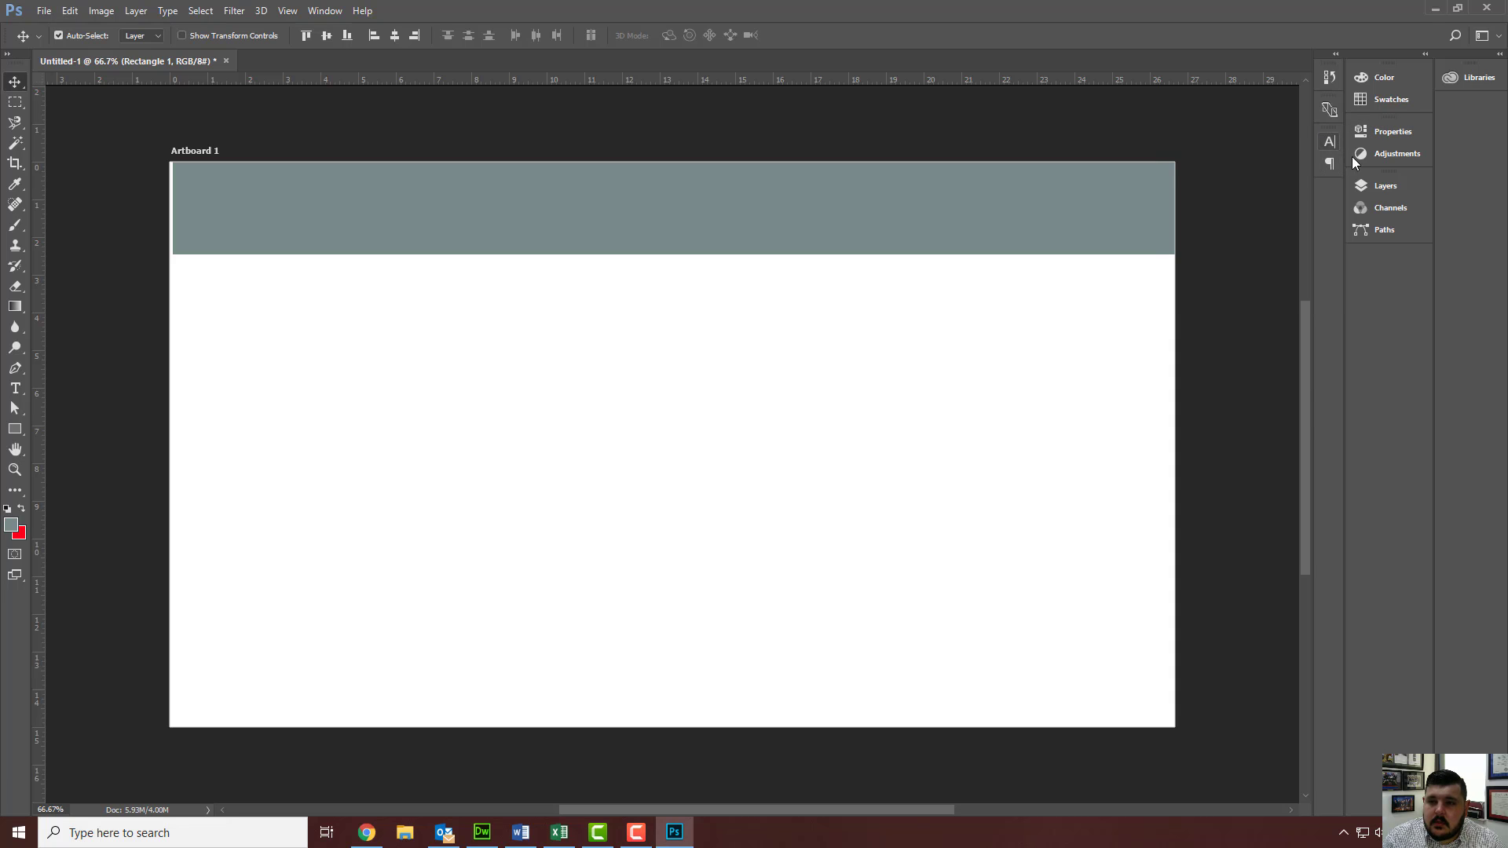
# - Move the rectangle layer into the Header group, between the logo layer and the Nav group
pyautogui.click(1384, 186)
pyautogui.click(1257, 471)
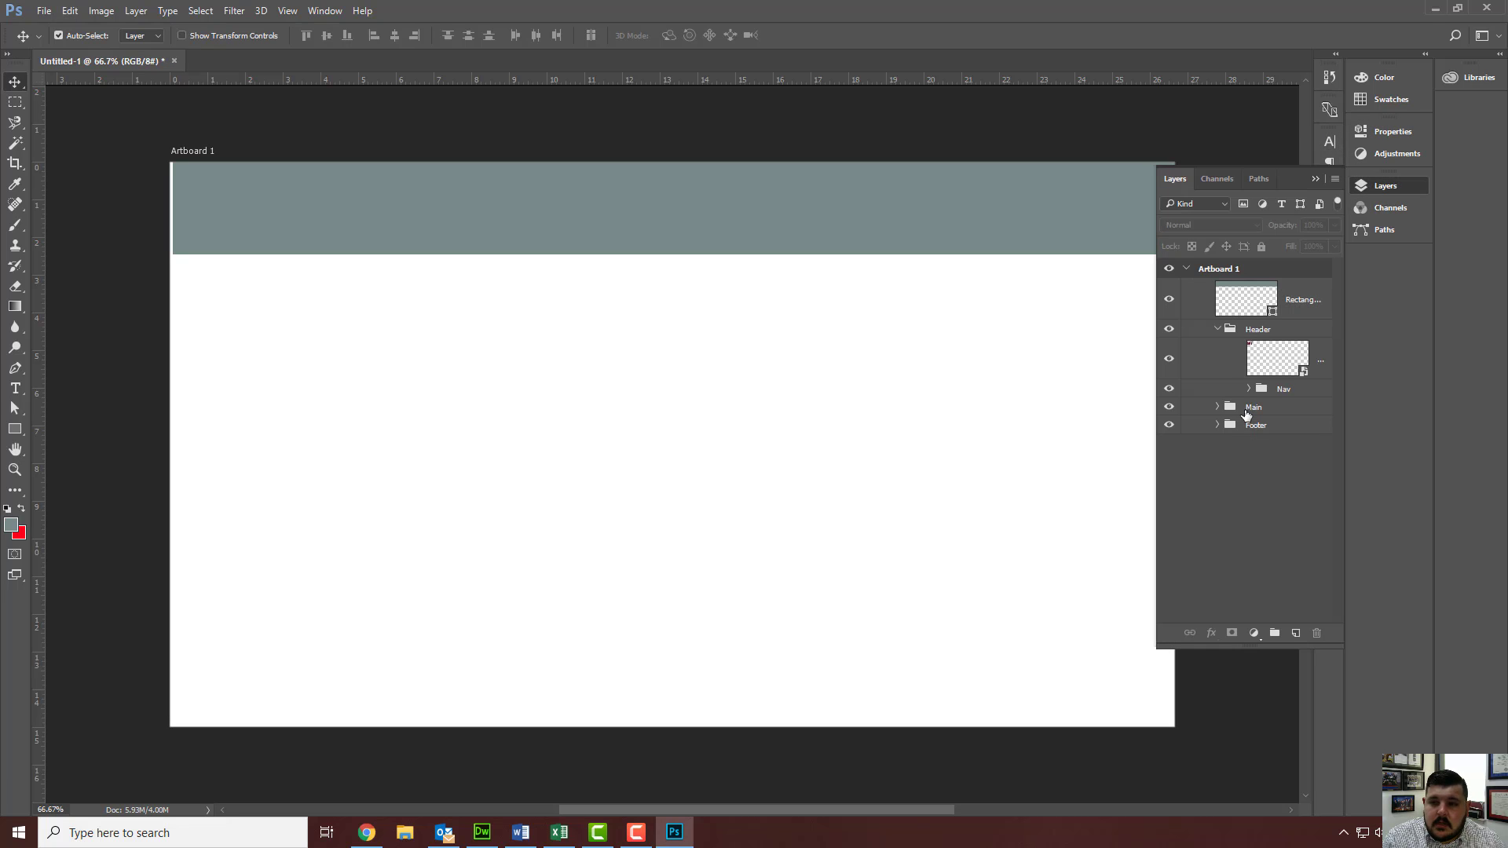
pyautogui.moveTo(1277, 308); pyautogui.dragTo(1261, 374)
pyautogui.moveTo(550, 202); pyautogui.dragTo(548, 202)
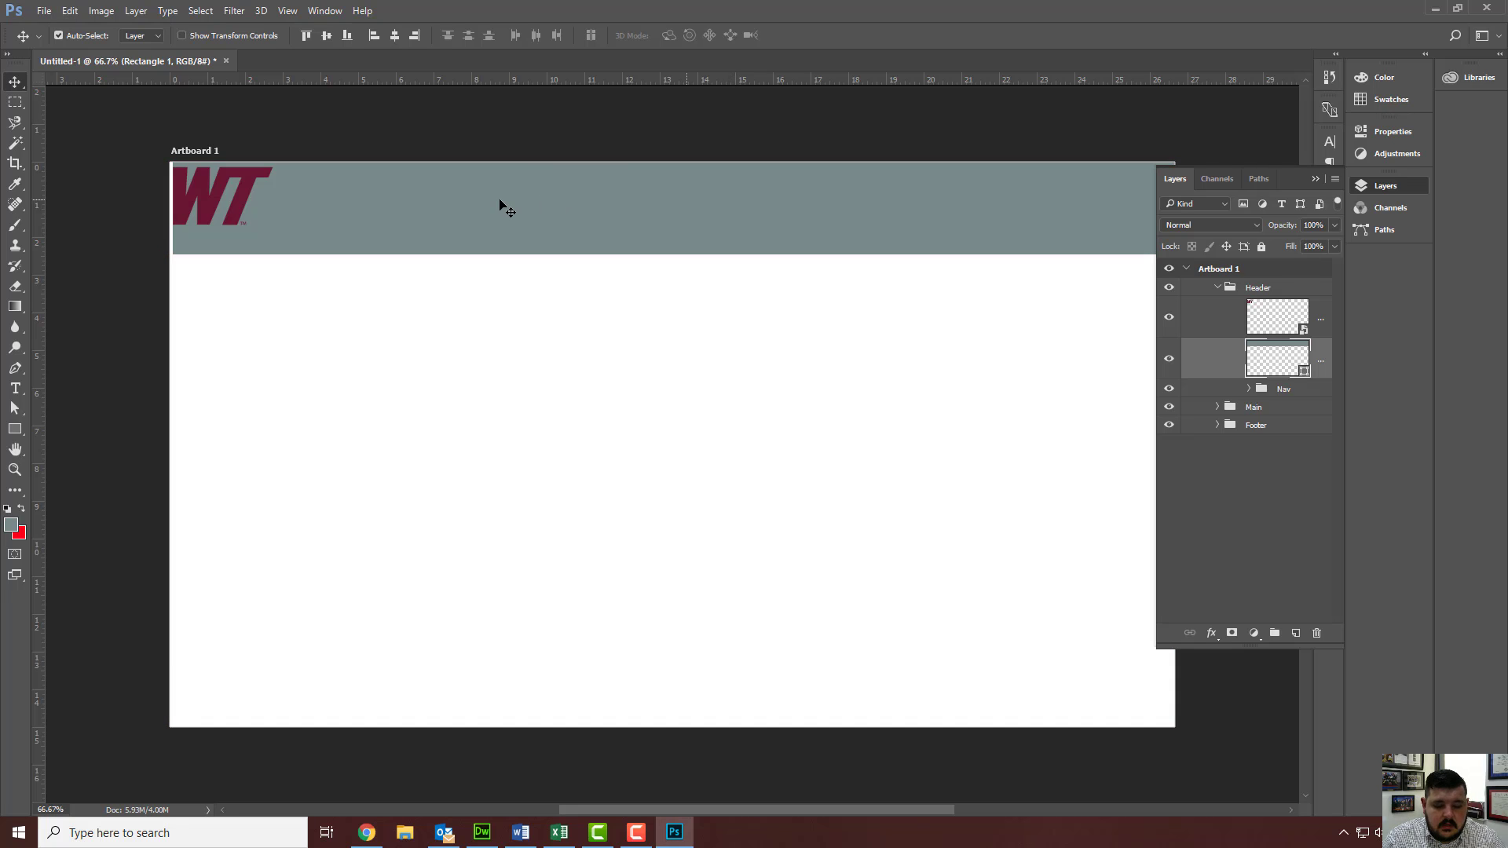
# - Extend the header rectangle to the artboard's left edge and reduce its height to about 76%, ending just below the logo
pyautogui.hotkey('ctrl', 't')
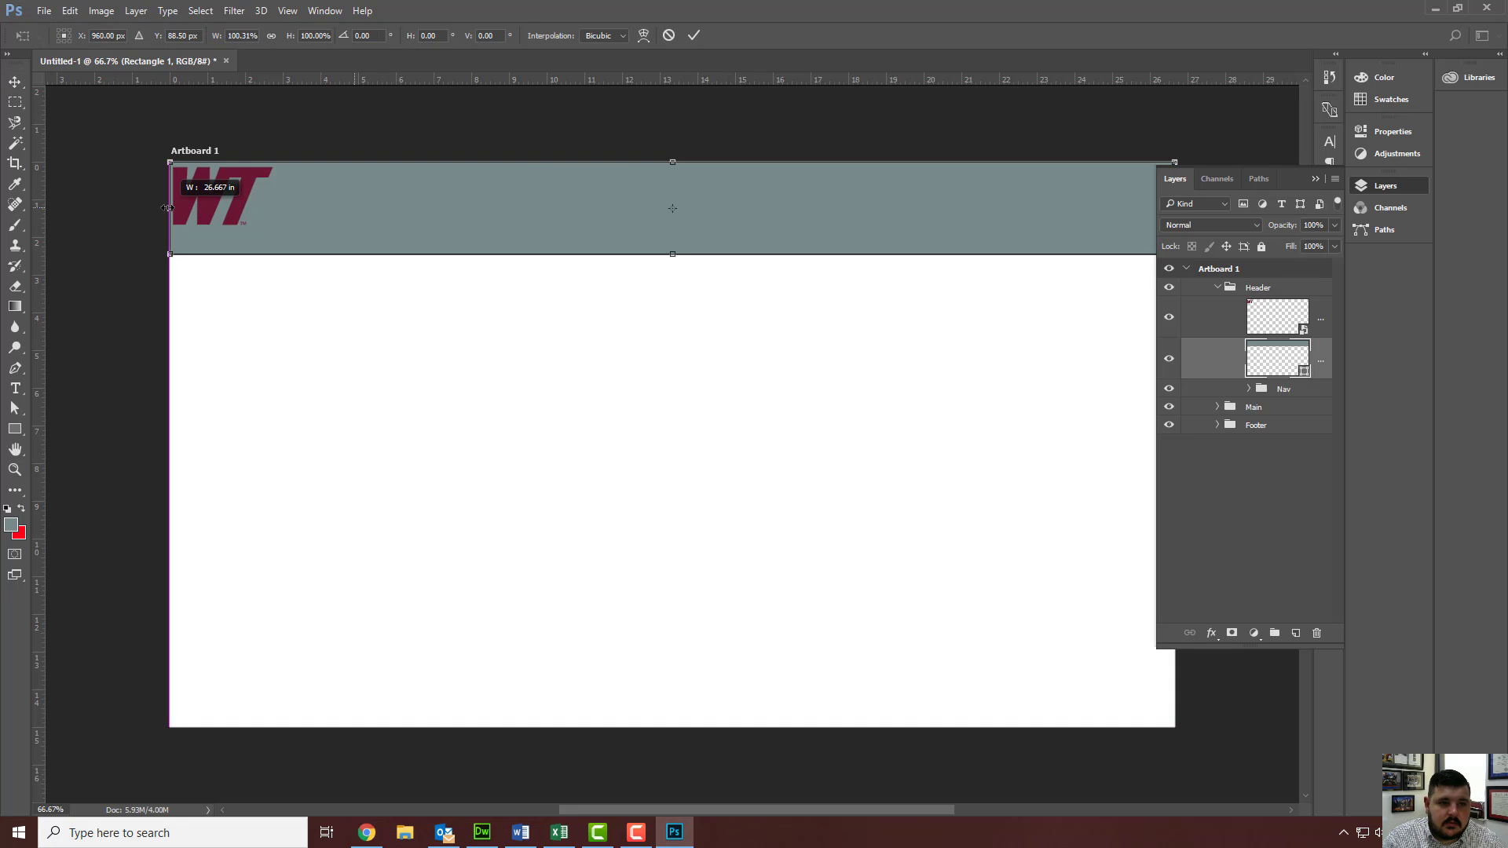
pyautogui.press('Return')
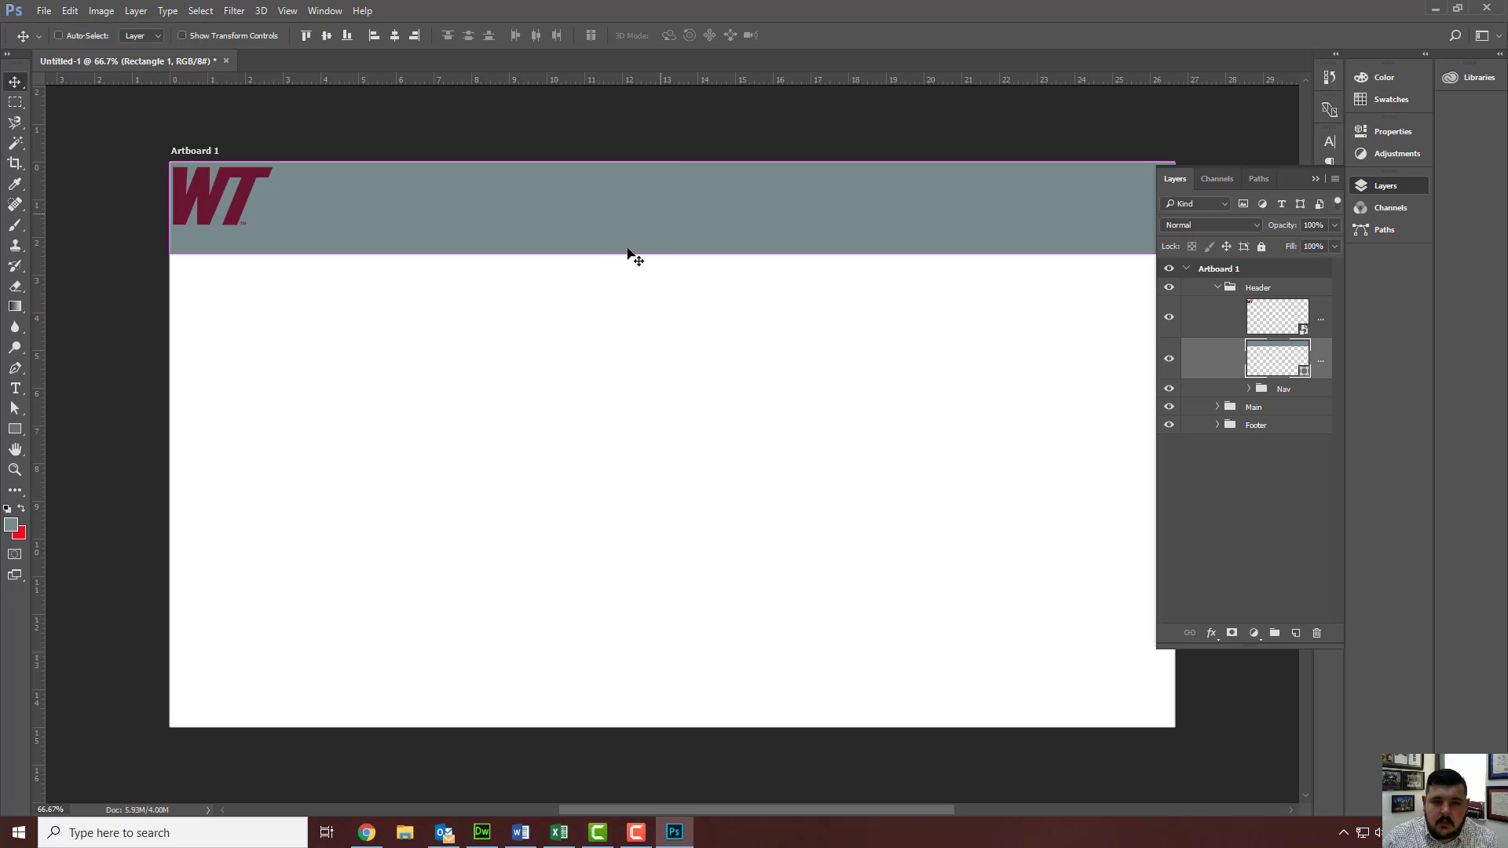
pyautogui.hotkey('ctrl', 't')
pyautogui.moveTo(678, 258); pyautogui.dragTo(673, 233)
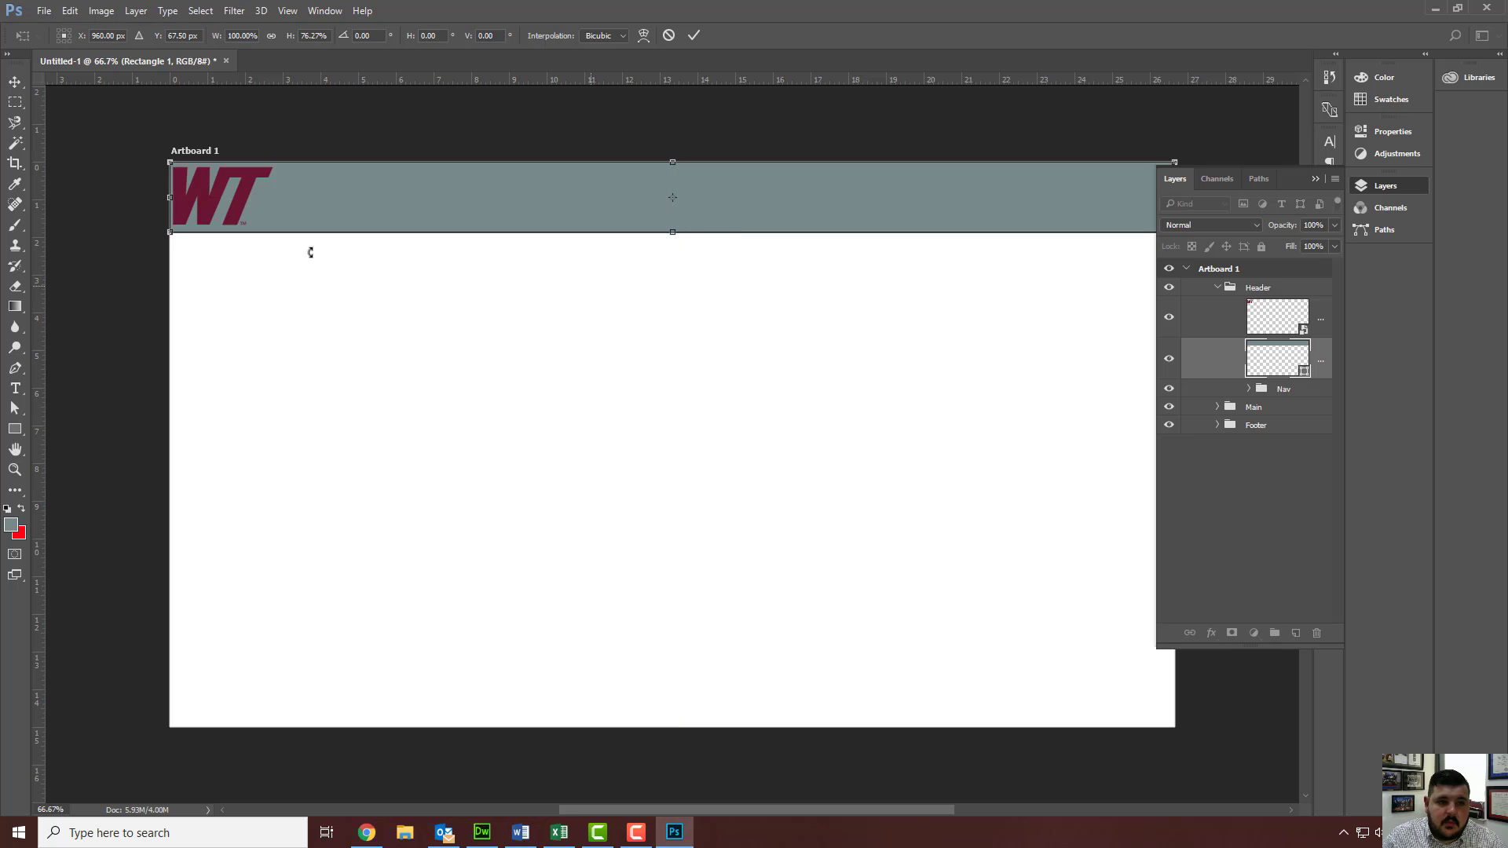
pyautogui.press('v')
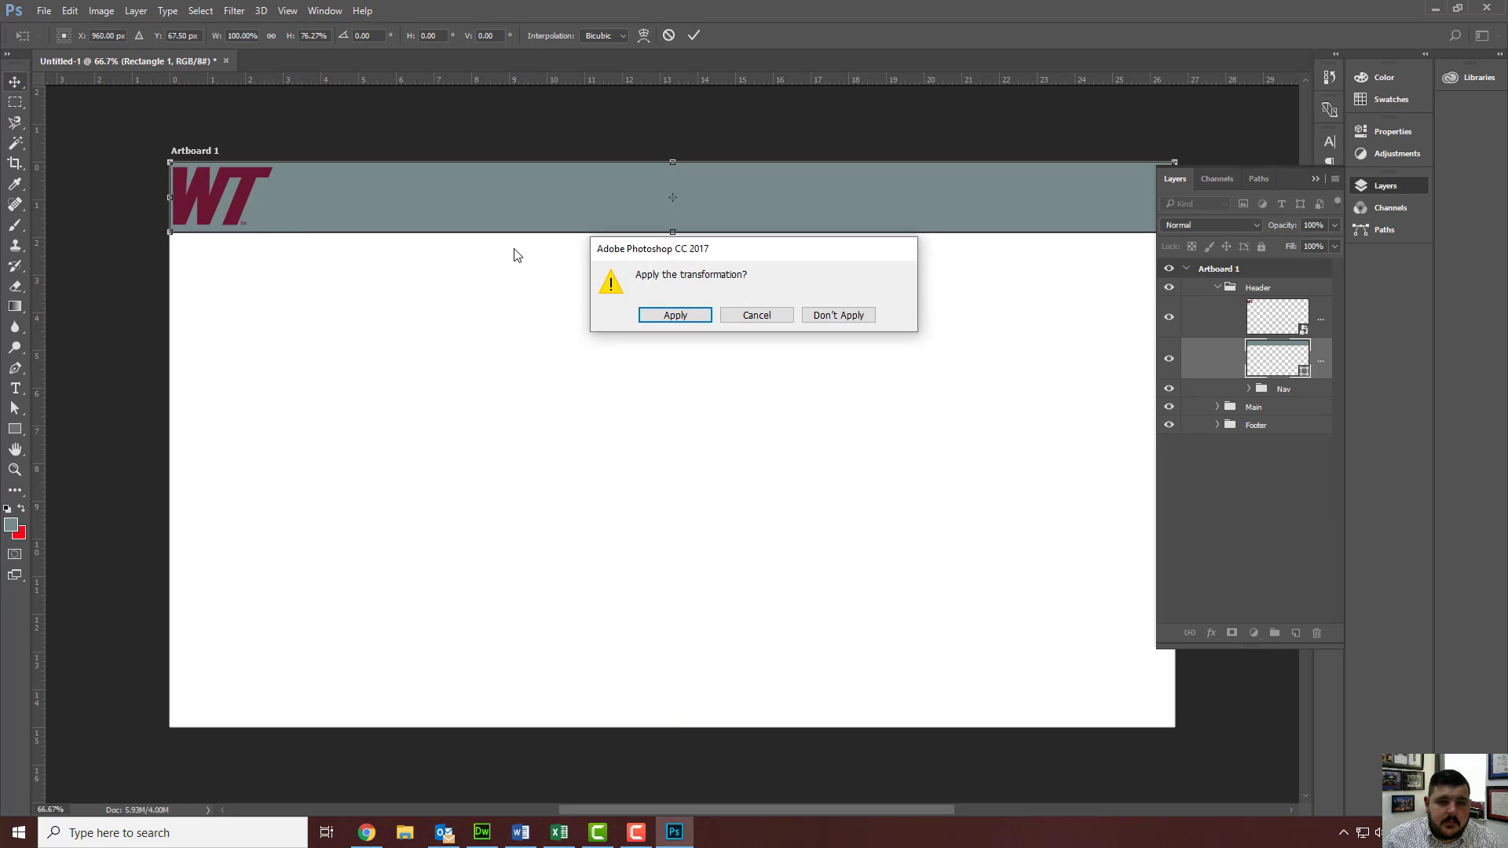
pyautogui.click(695, 317)
pyautogui.click(495, 320)
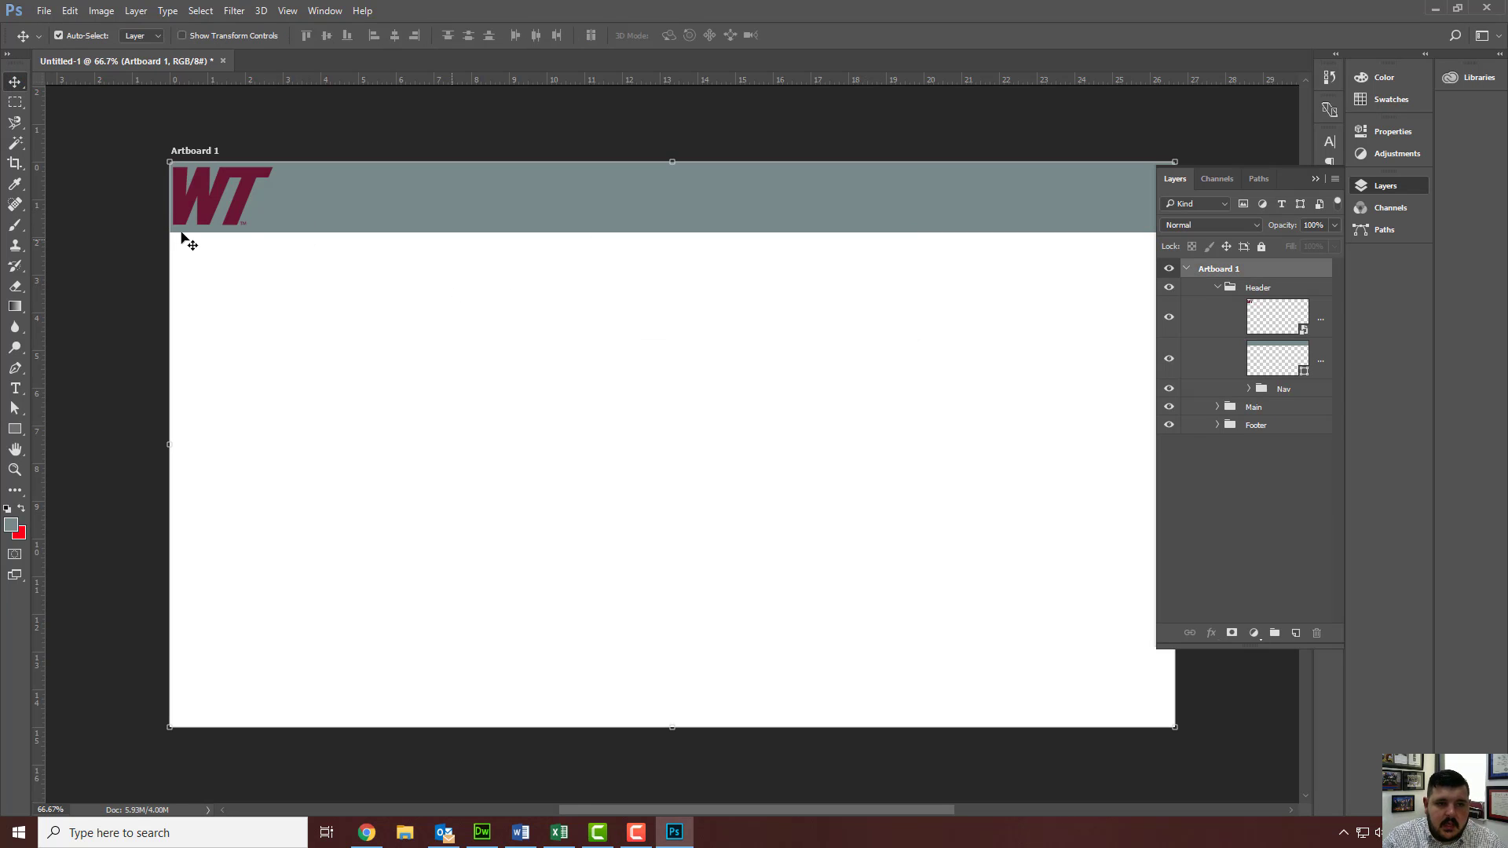
pyautogui.click(112, 238)
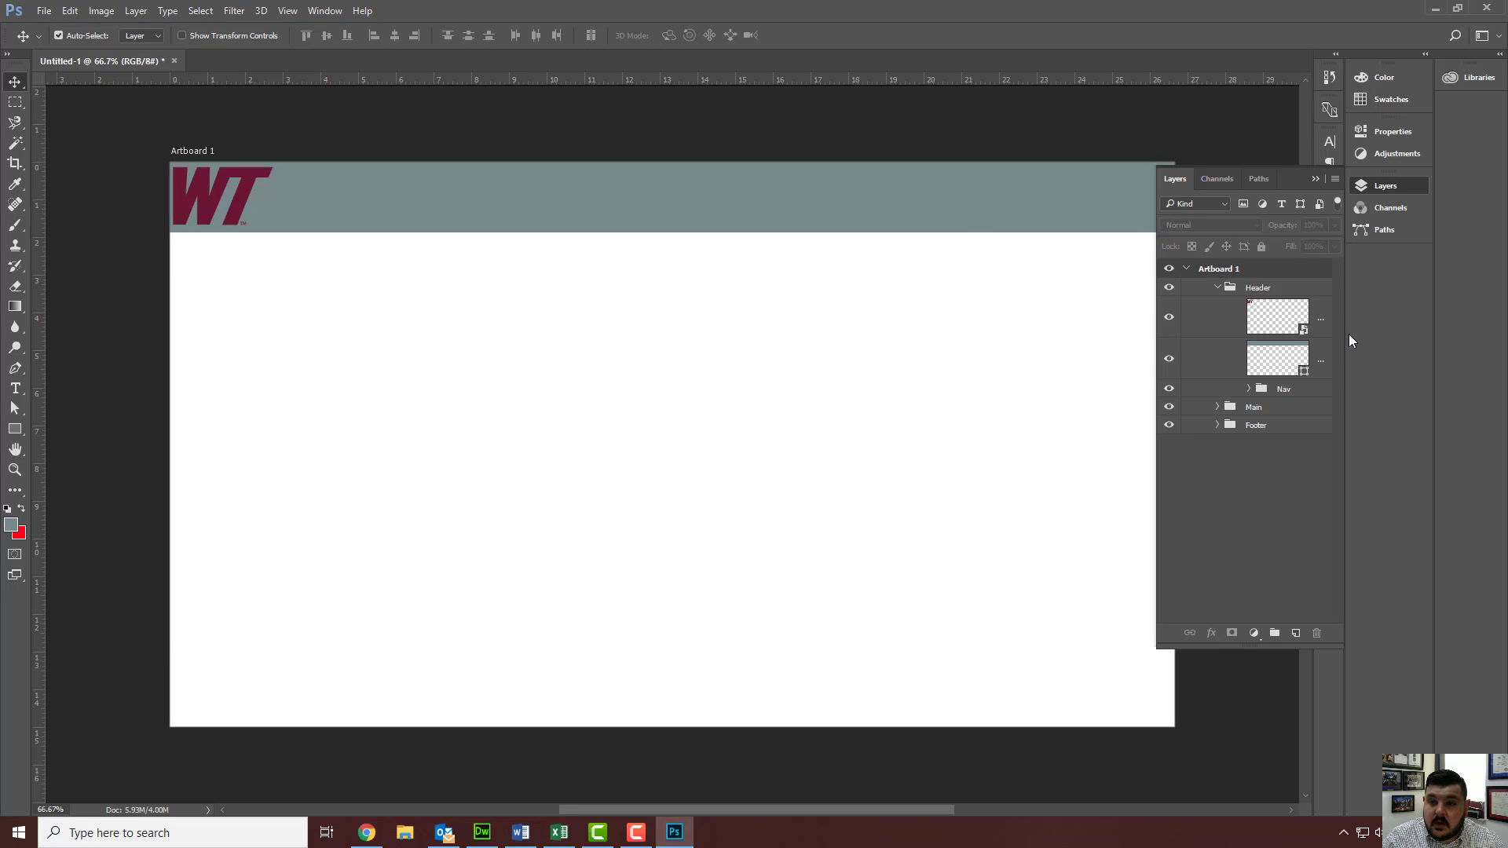
# - Add the text "Home Abouit Blog Contact" on the Nav group's empty layer, placed on the header bar beside the logo
pyautogui.click(1214, 292)
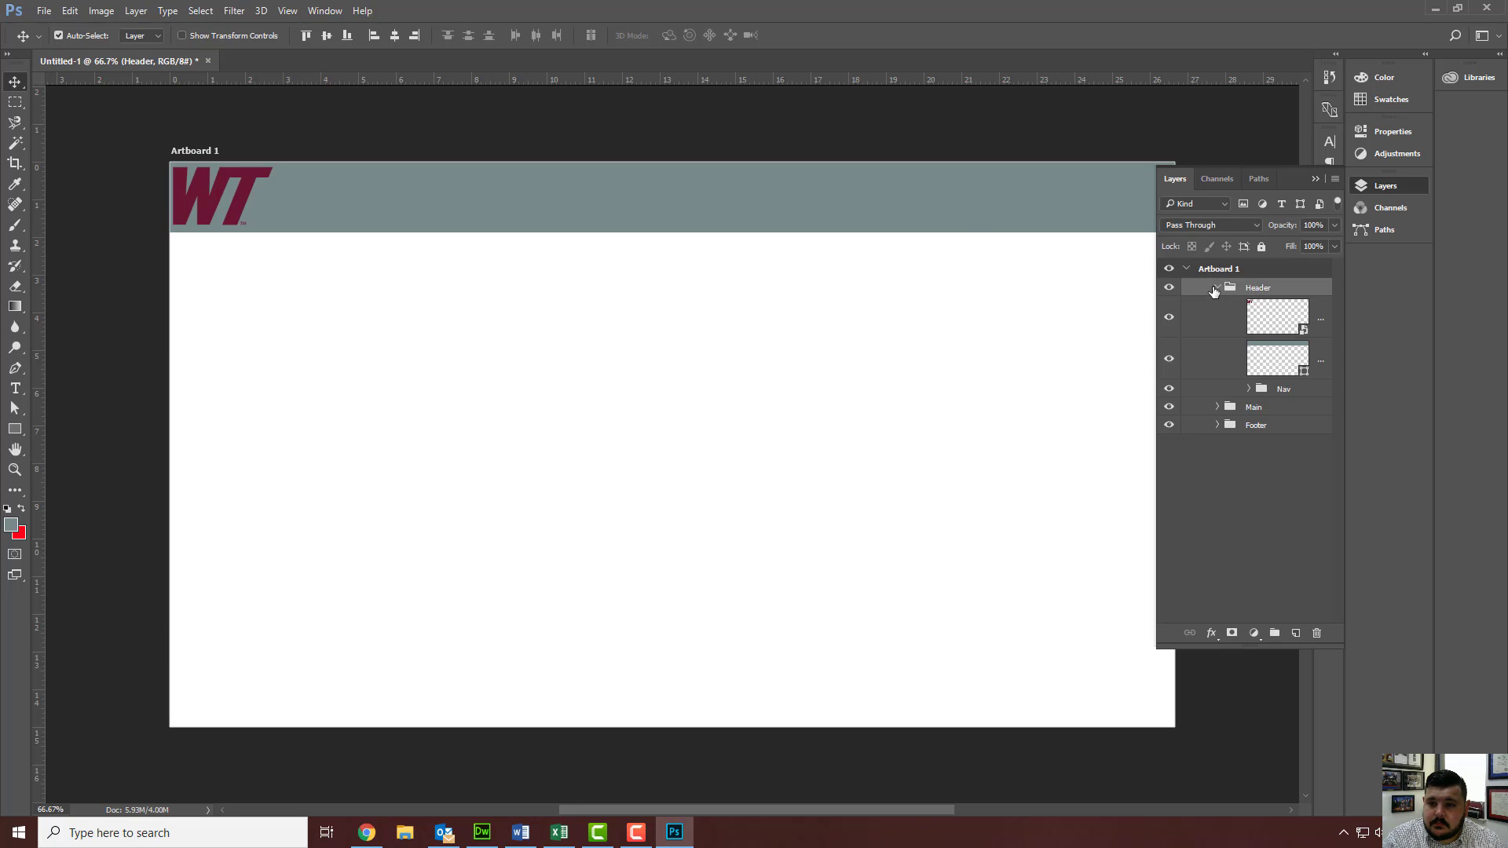
pyautogui.click(1217, 289)
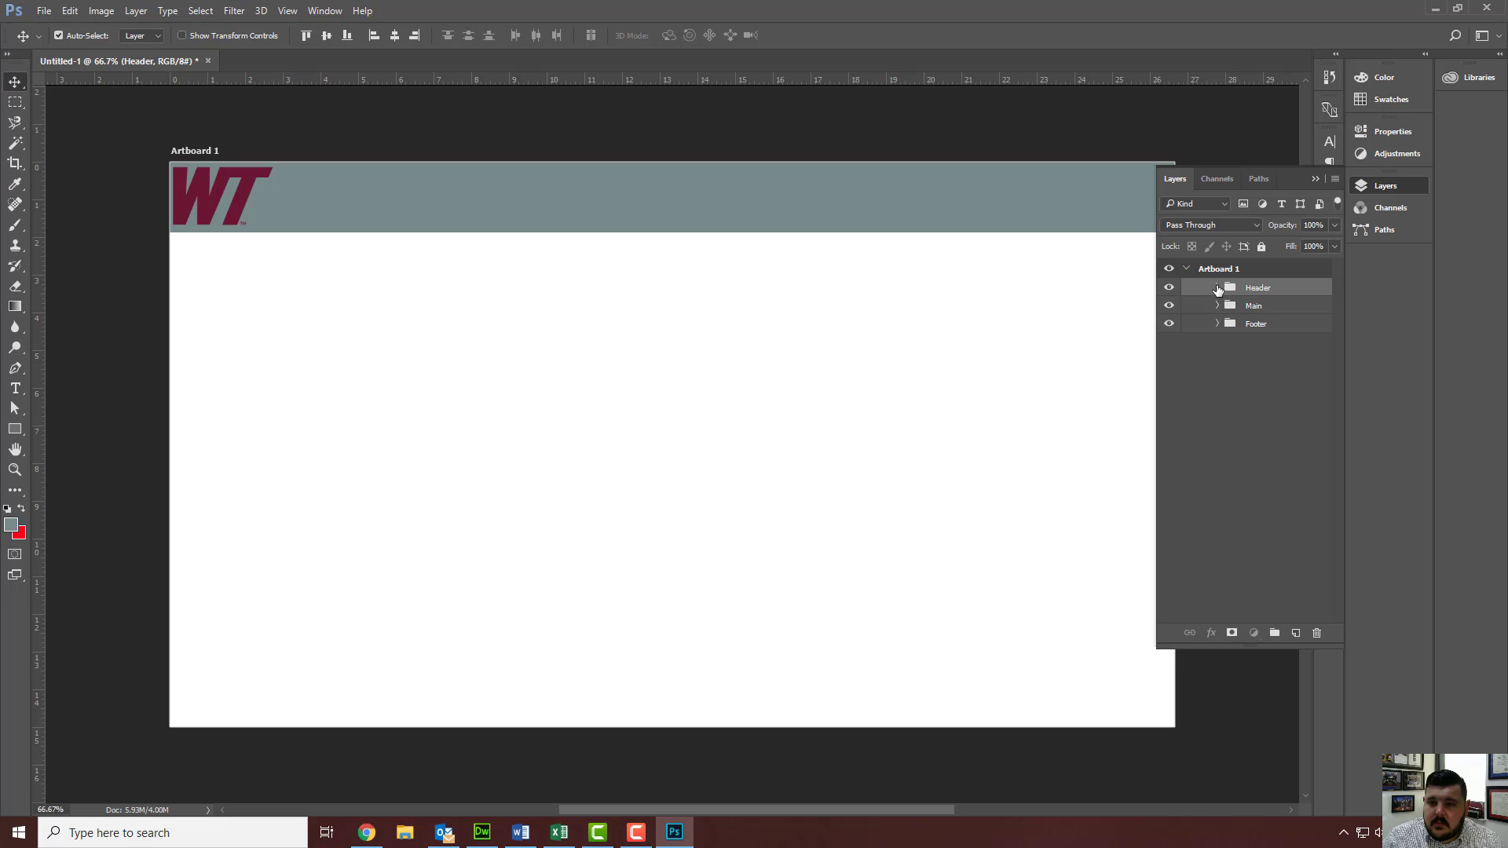
pyautogui.click(1218, 289)
pyautogui.click(1250, 390)
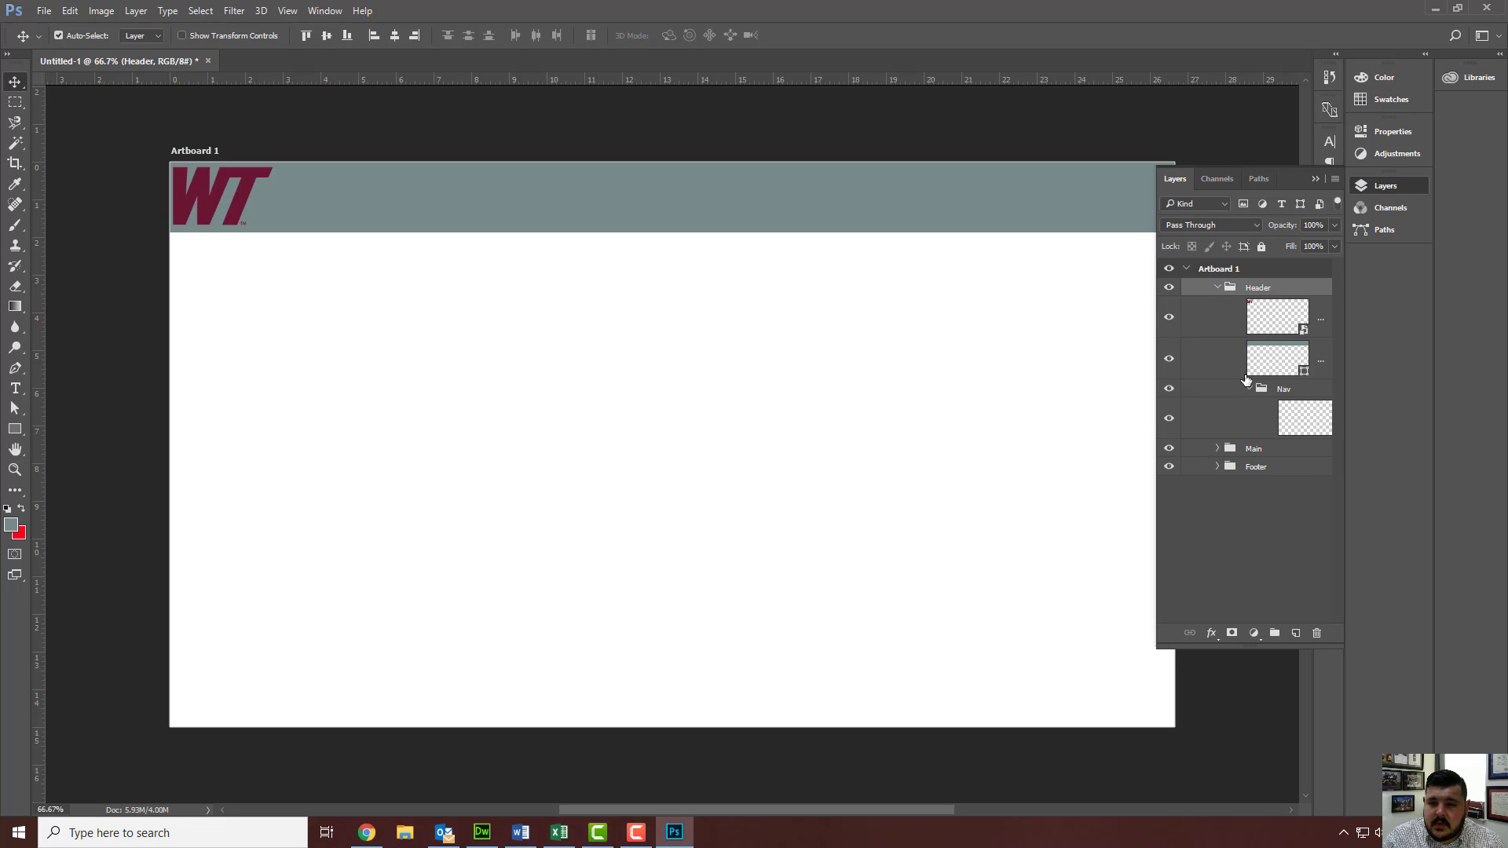
pyautogui.click(1305, 430)
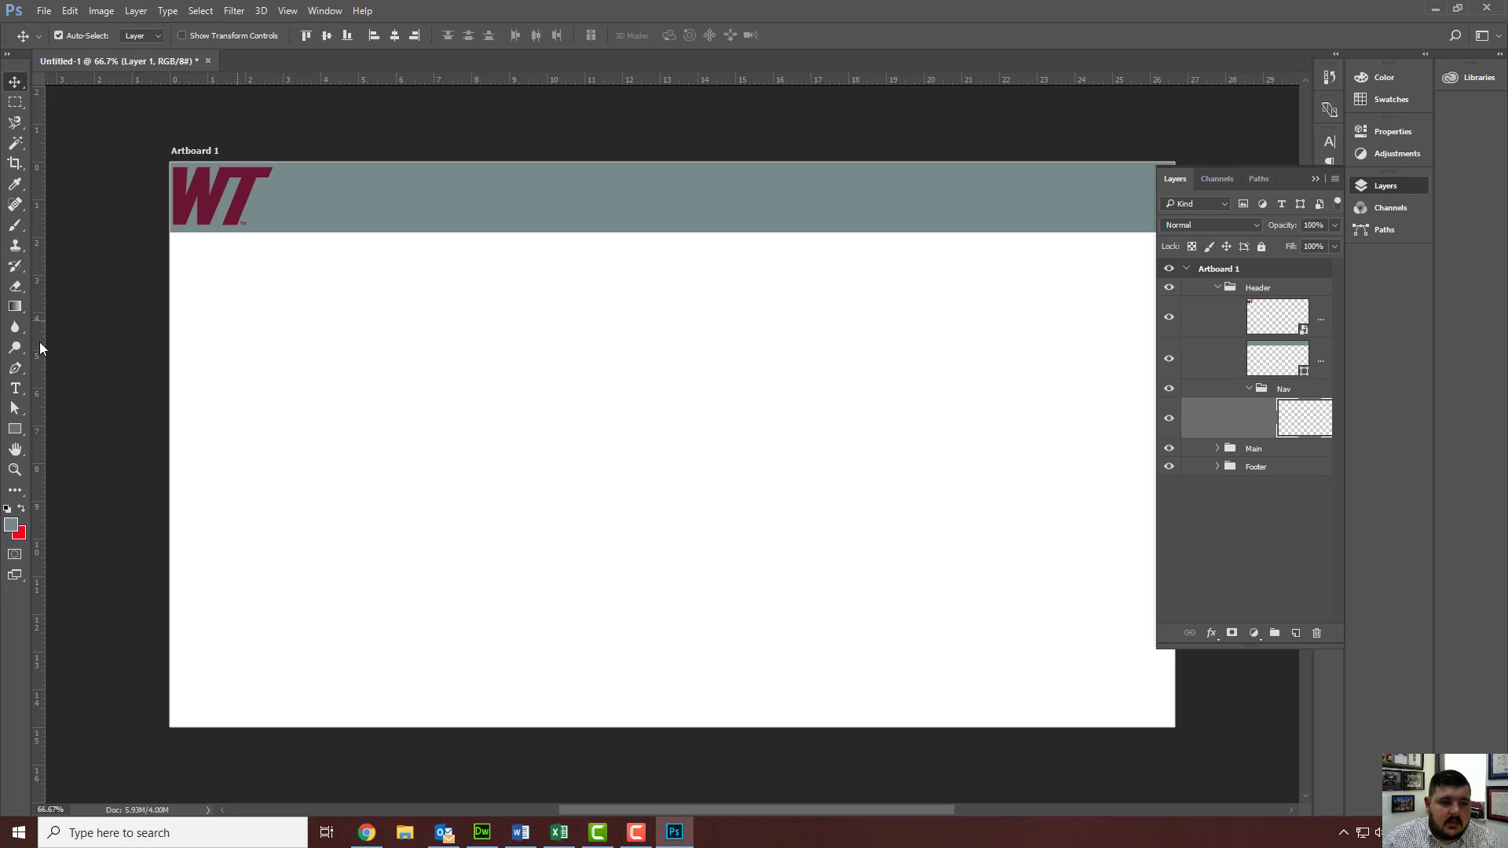
pyautogui.click(15, 388)
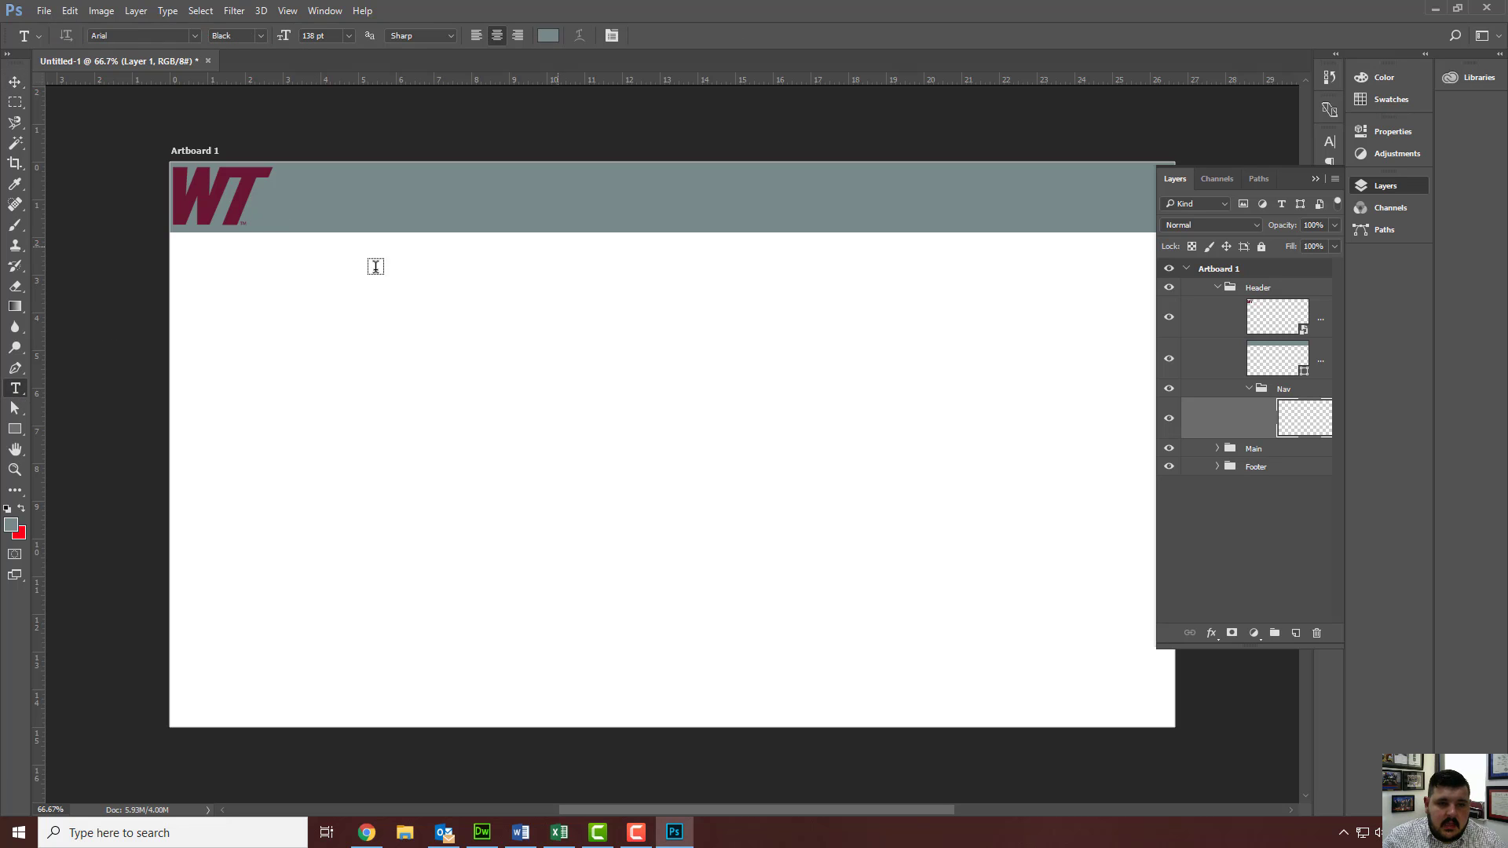
pyautogui.click(373, 206)
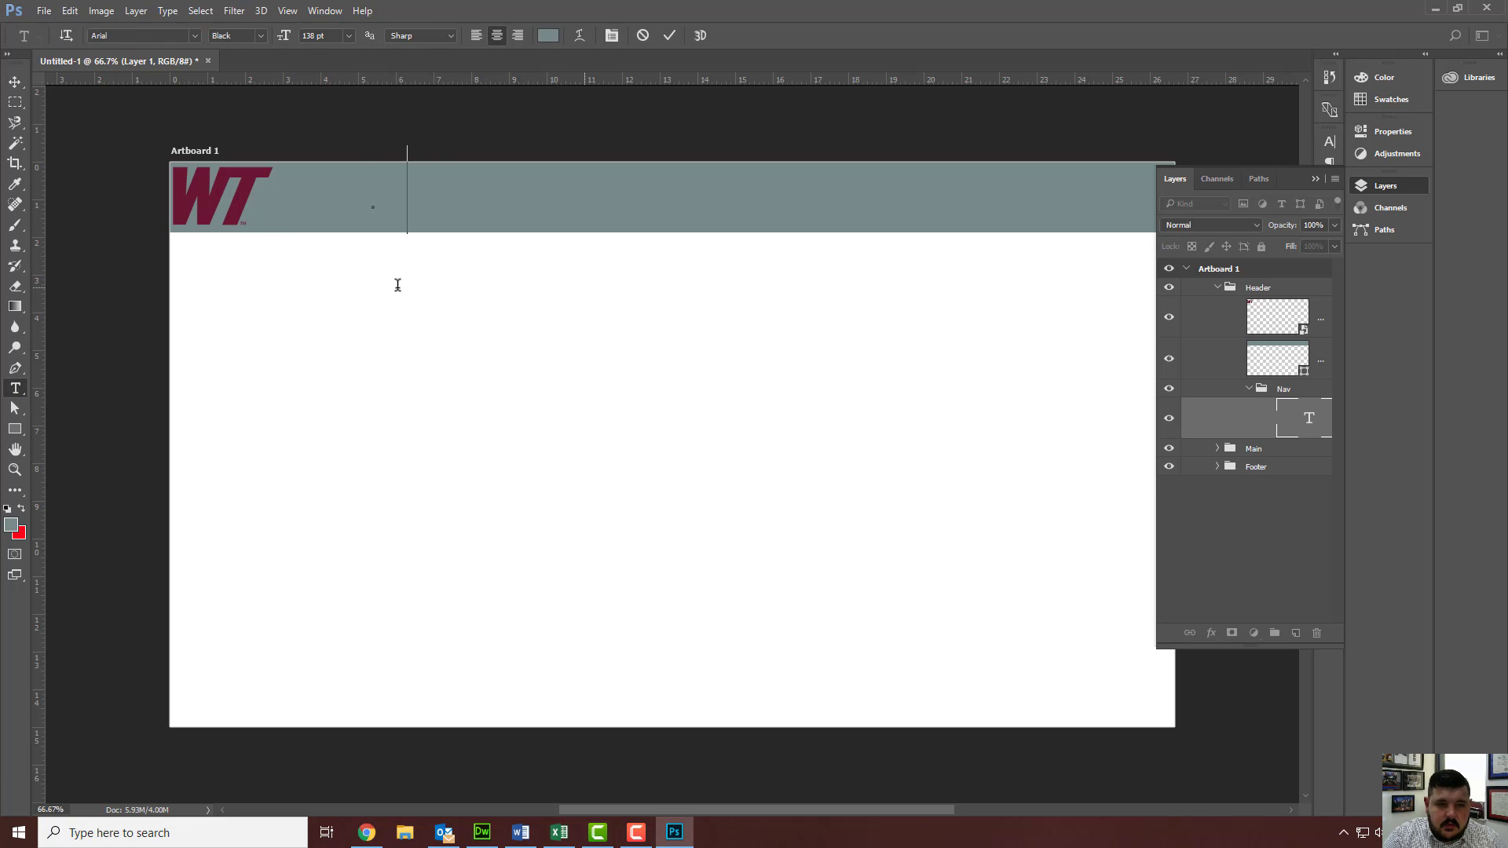
pyautogui.write('Home')
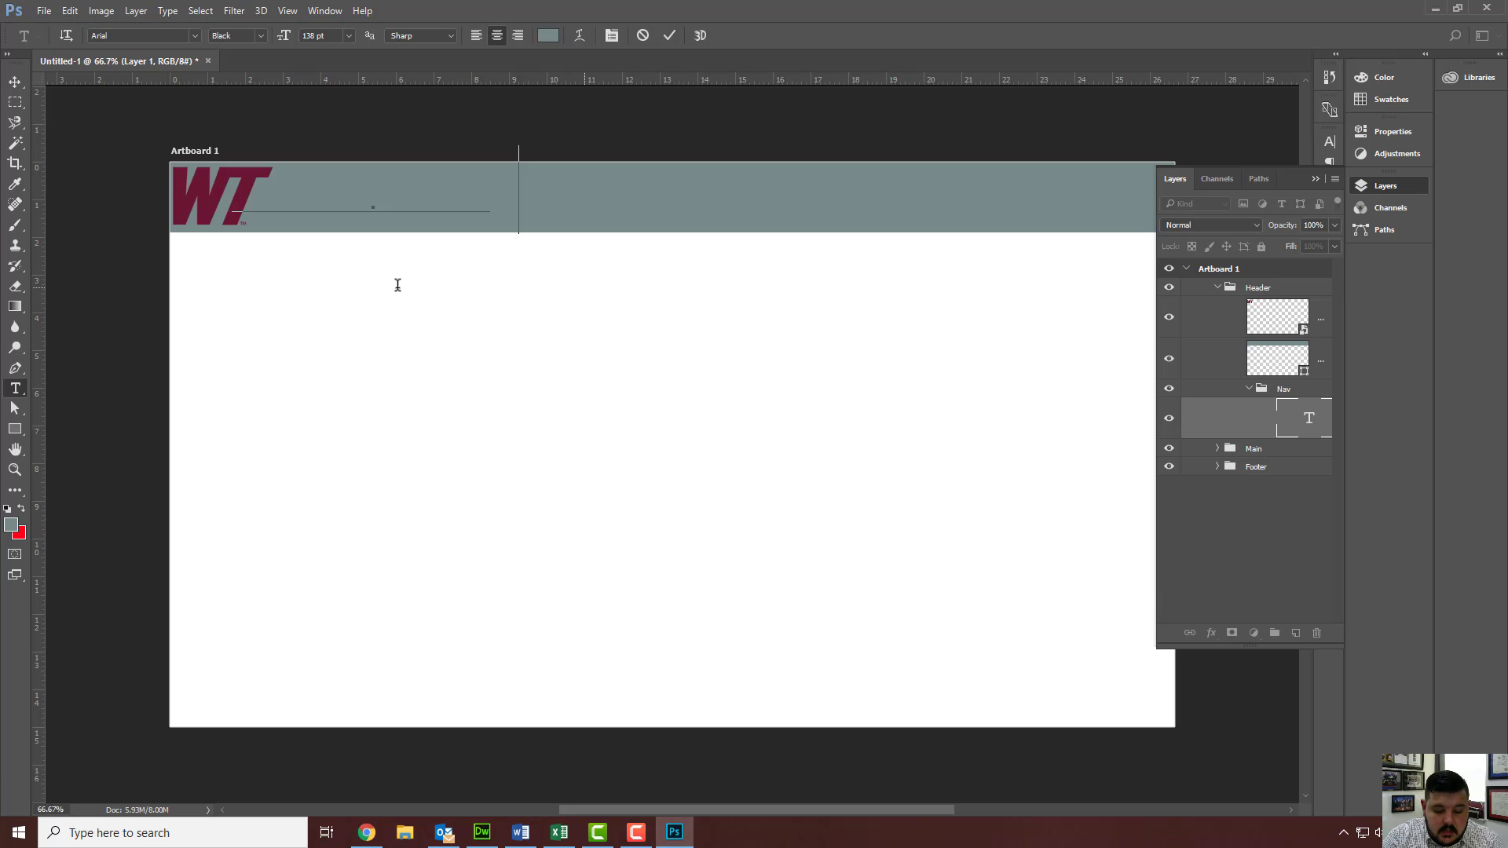
pyautogui.write('Contact ')
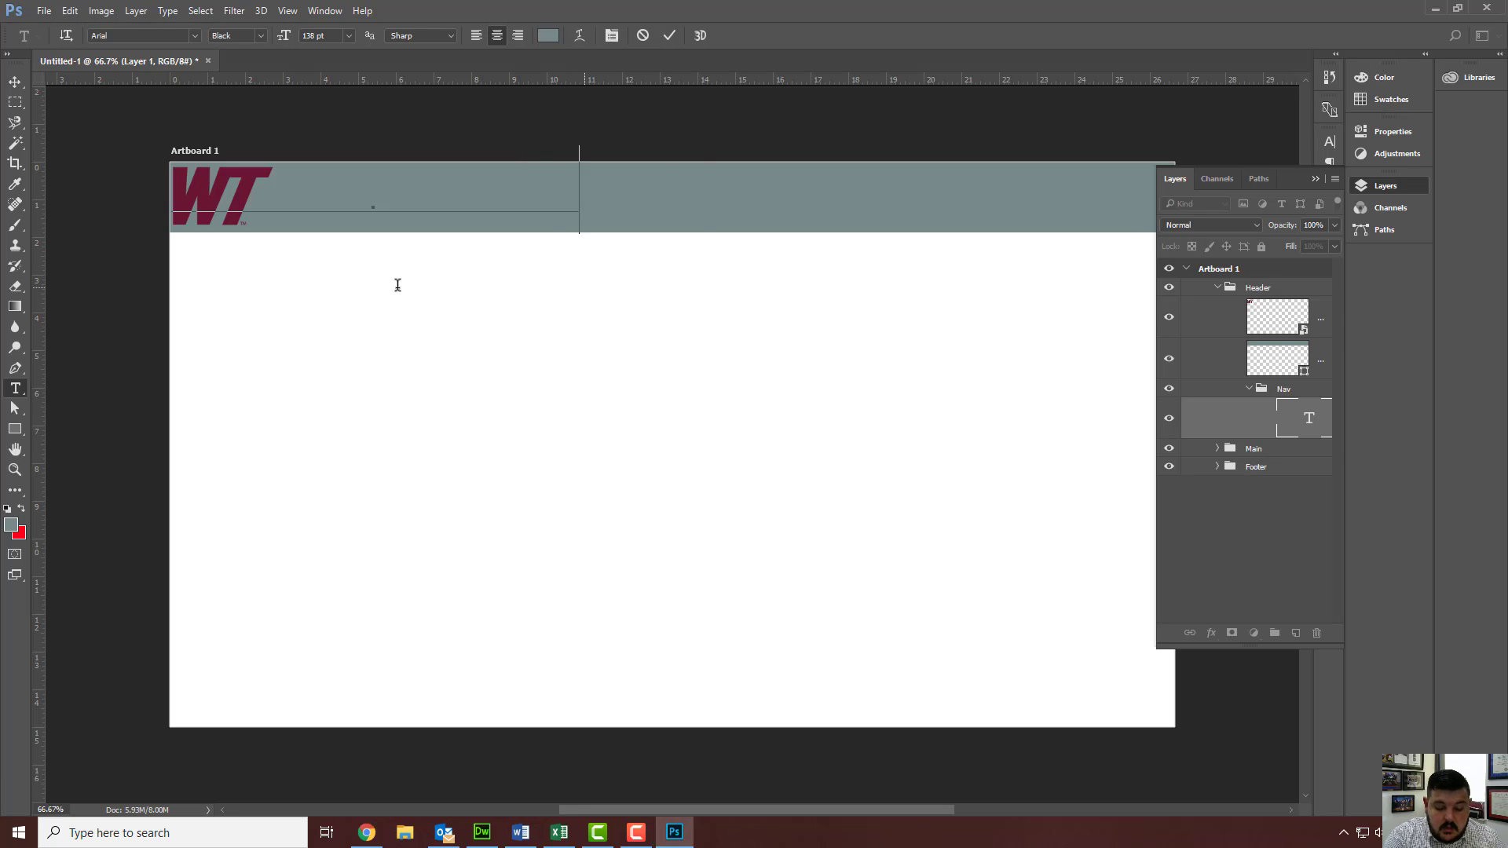
pyautogui.write('About Us')
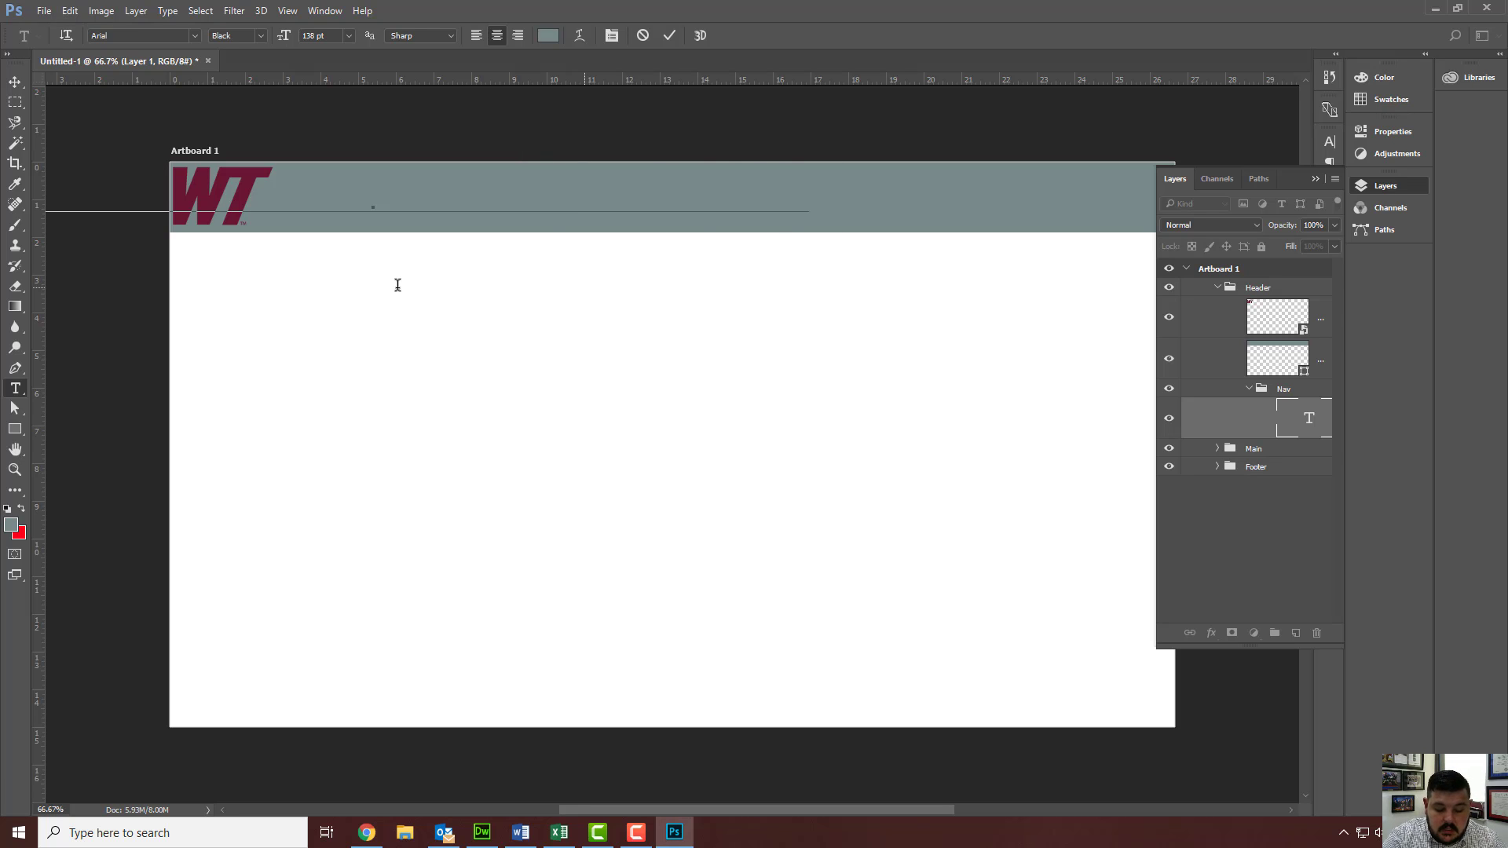
# - Set the navigation text's color to ffffff and move the Nav group to the top of the Header group
pyautogui.hotkey('ctrl', 'a')
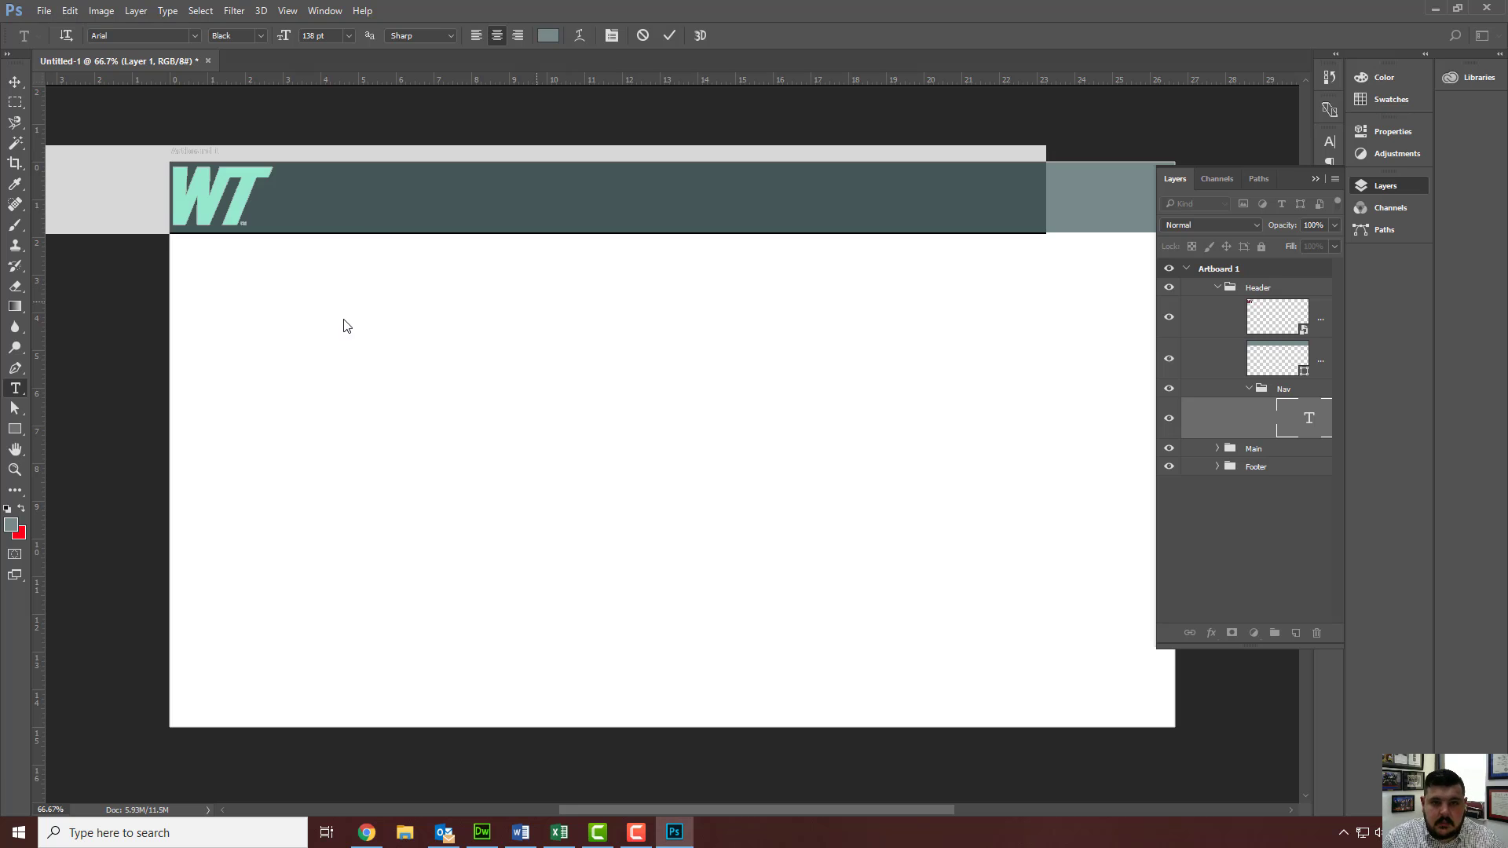
pyautogui.click(549, 37)
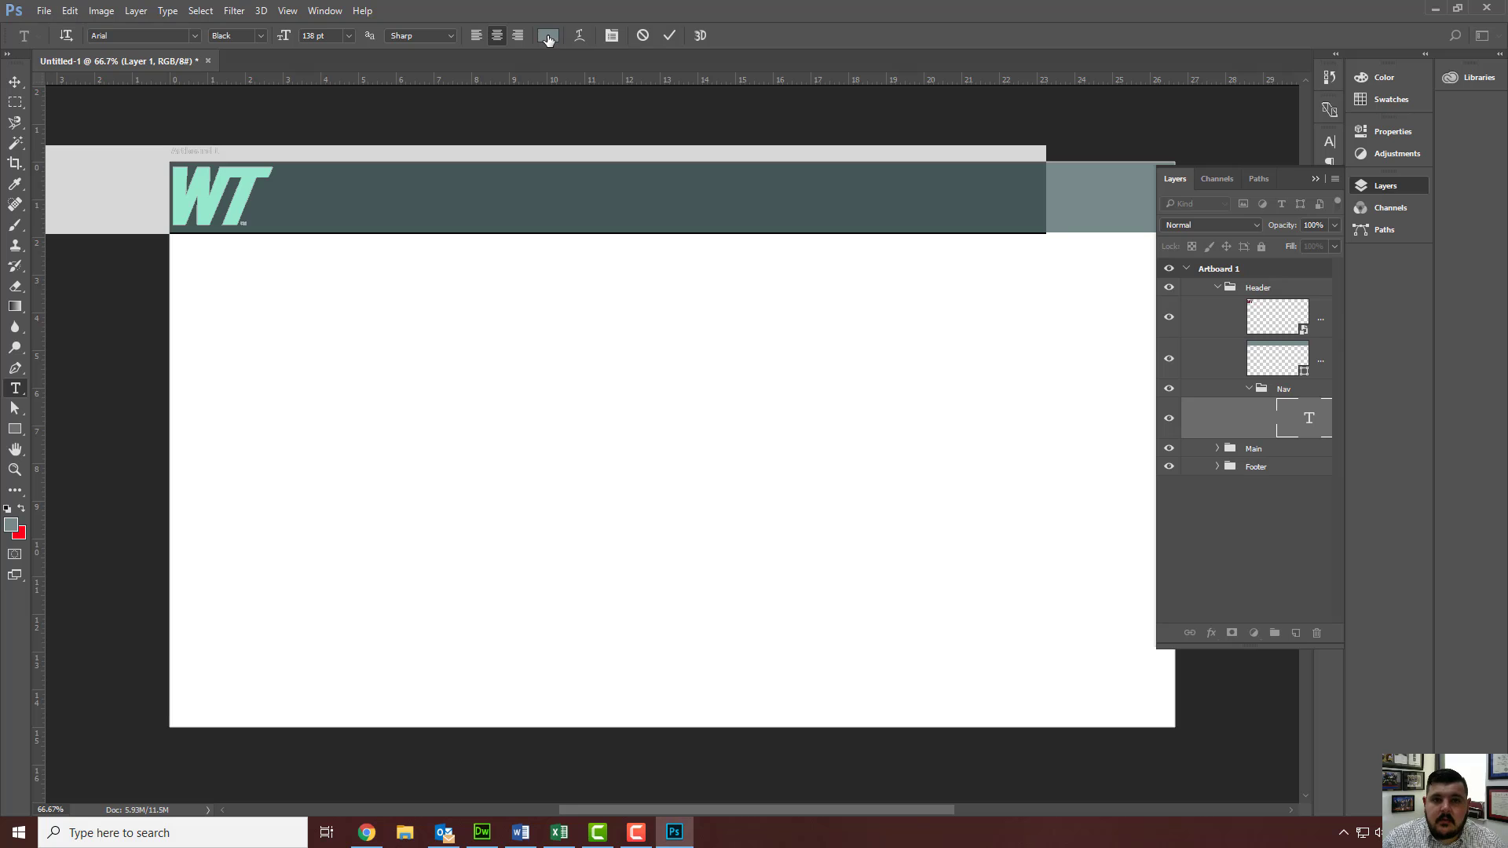
pyautogui.write('ffffff')
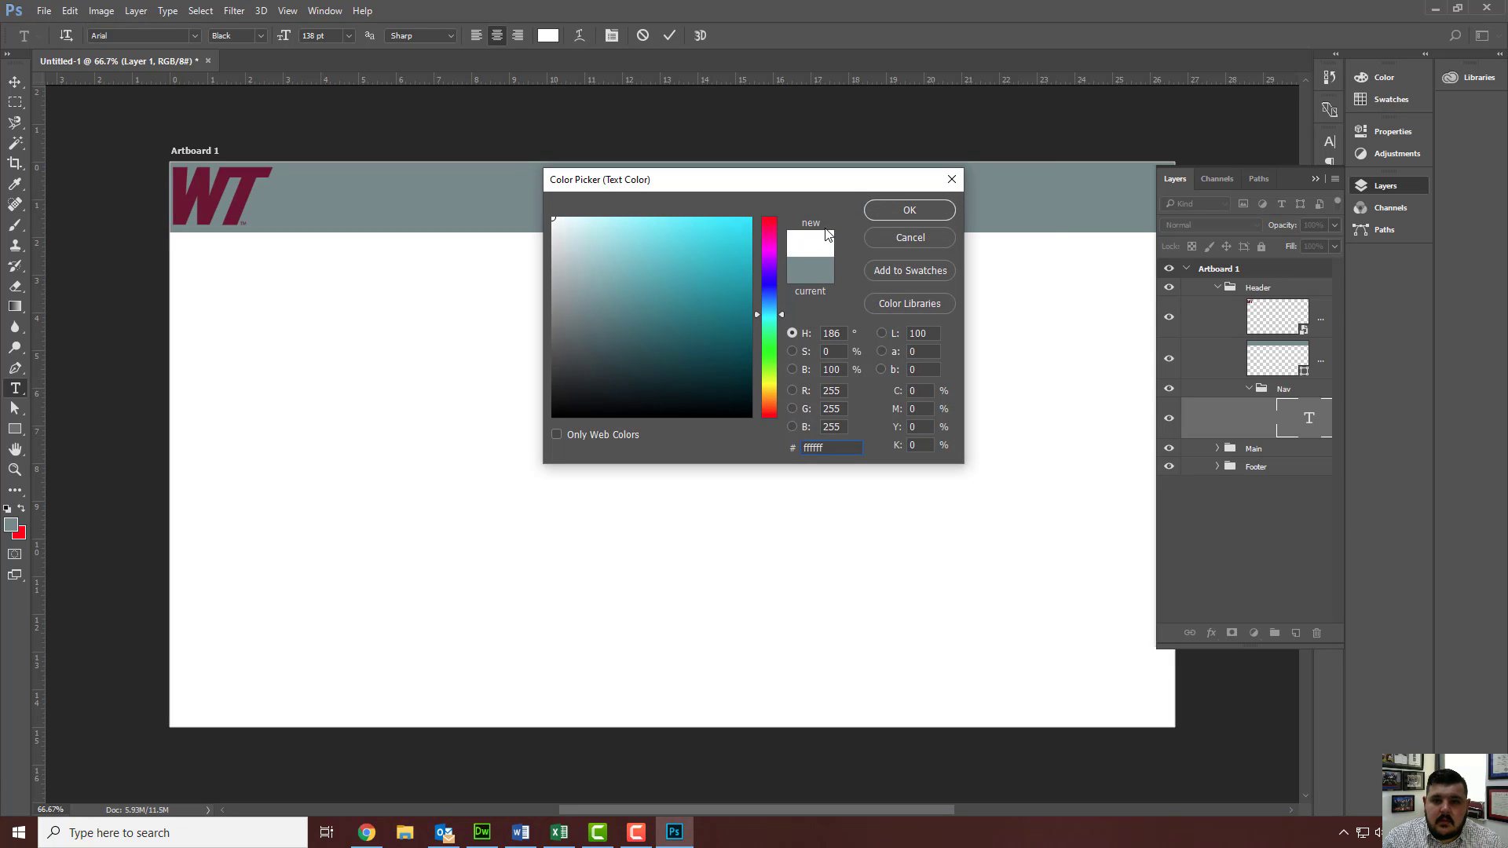
pyautogui.click(913, 209)
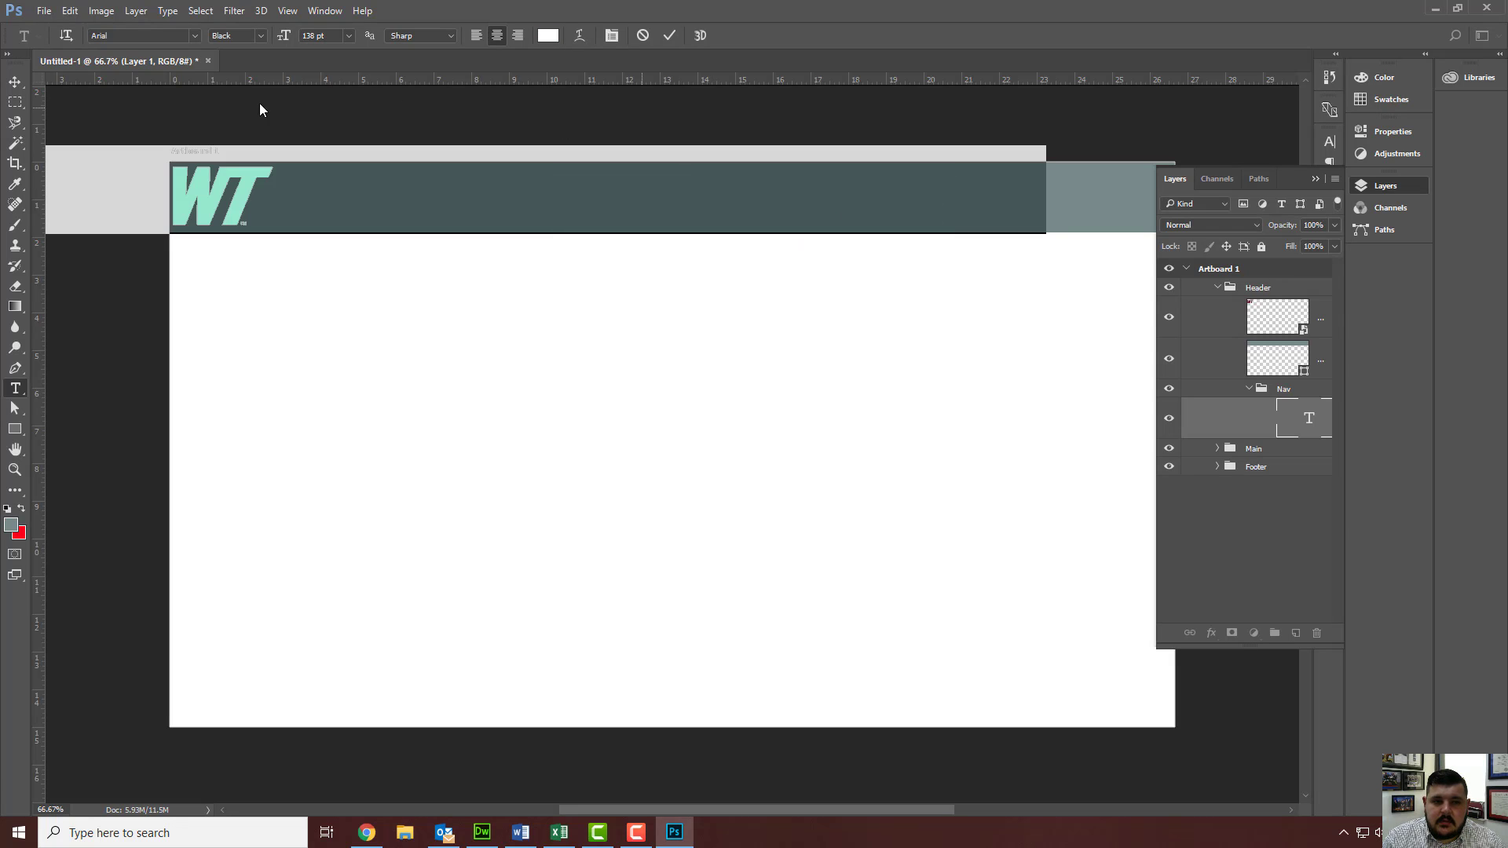
pyautogui.click(6, 87)
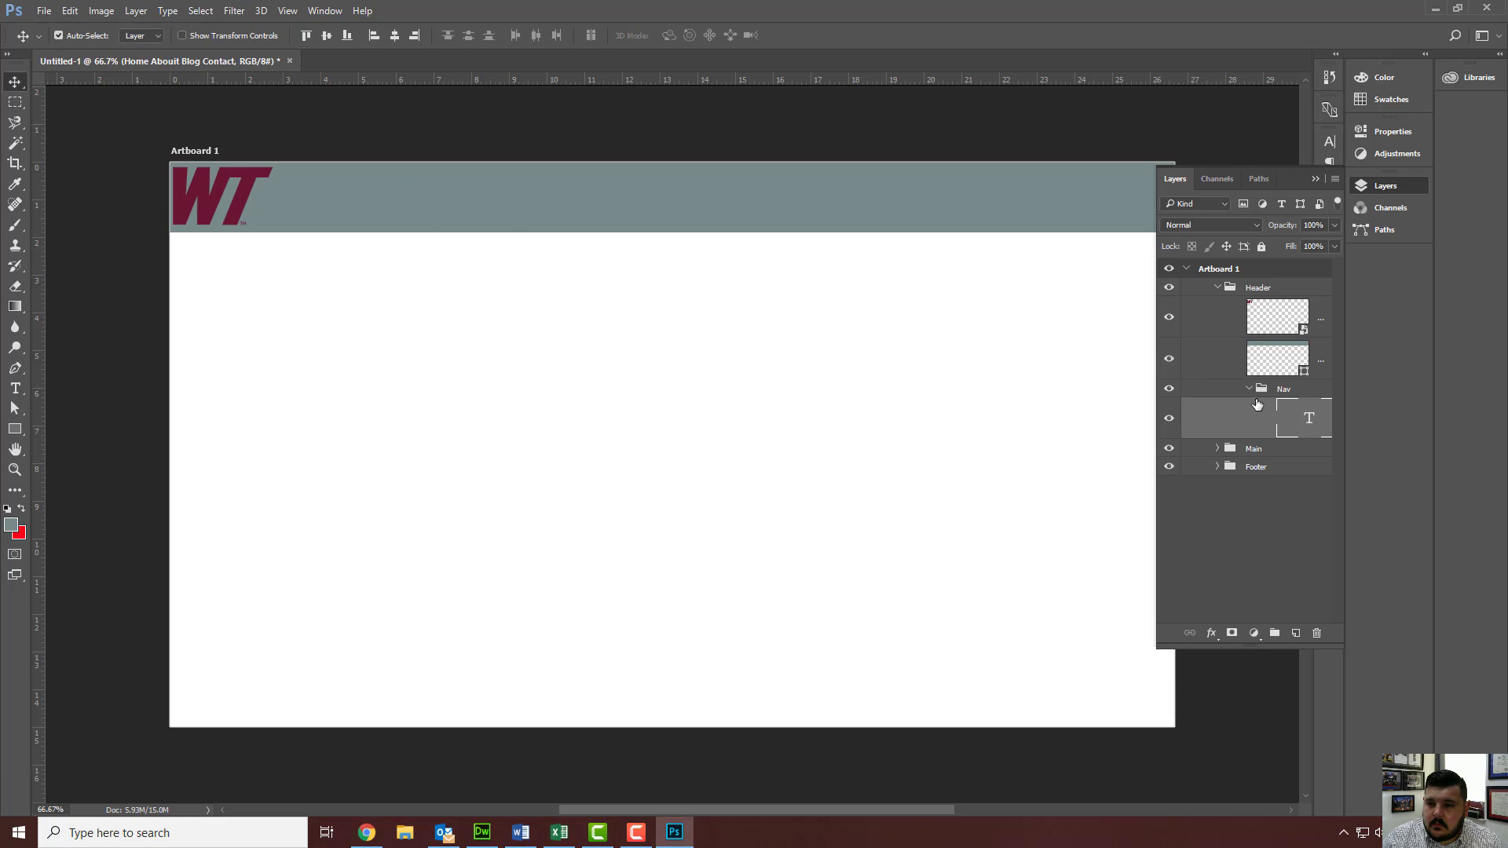
pyautogui.moveTo(1290, 395); pyautogui.dragTo(1250, 300)
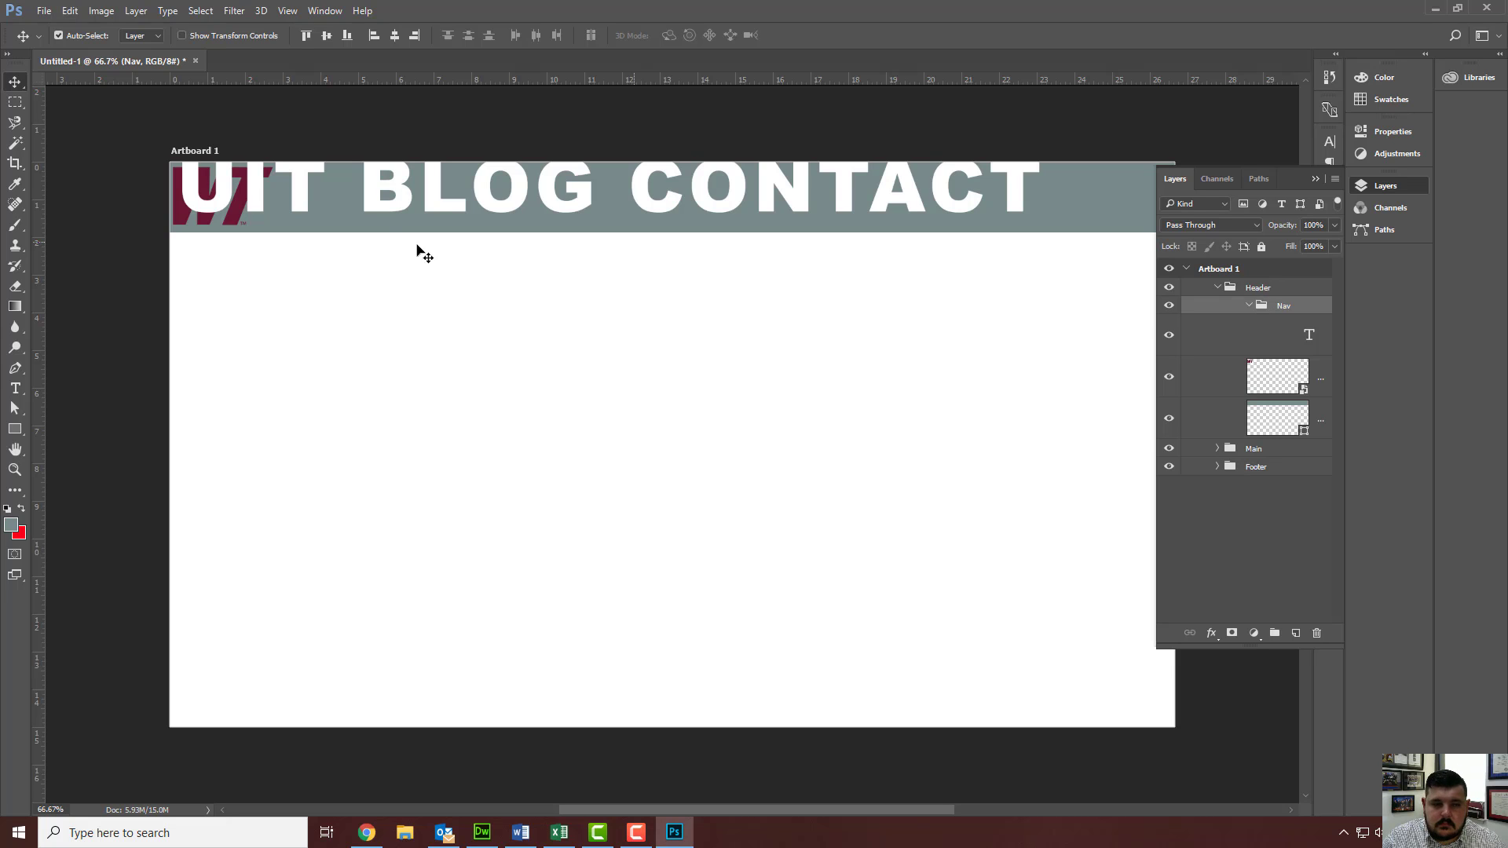
# - Set the navigation text's font size to 18 pt
pyautogui.click(420, 209)
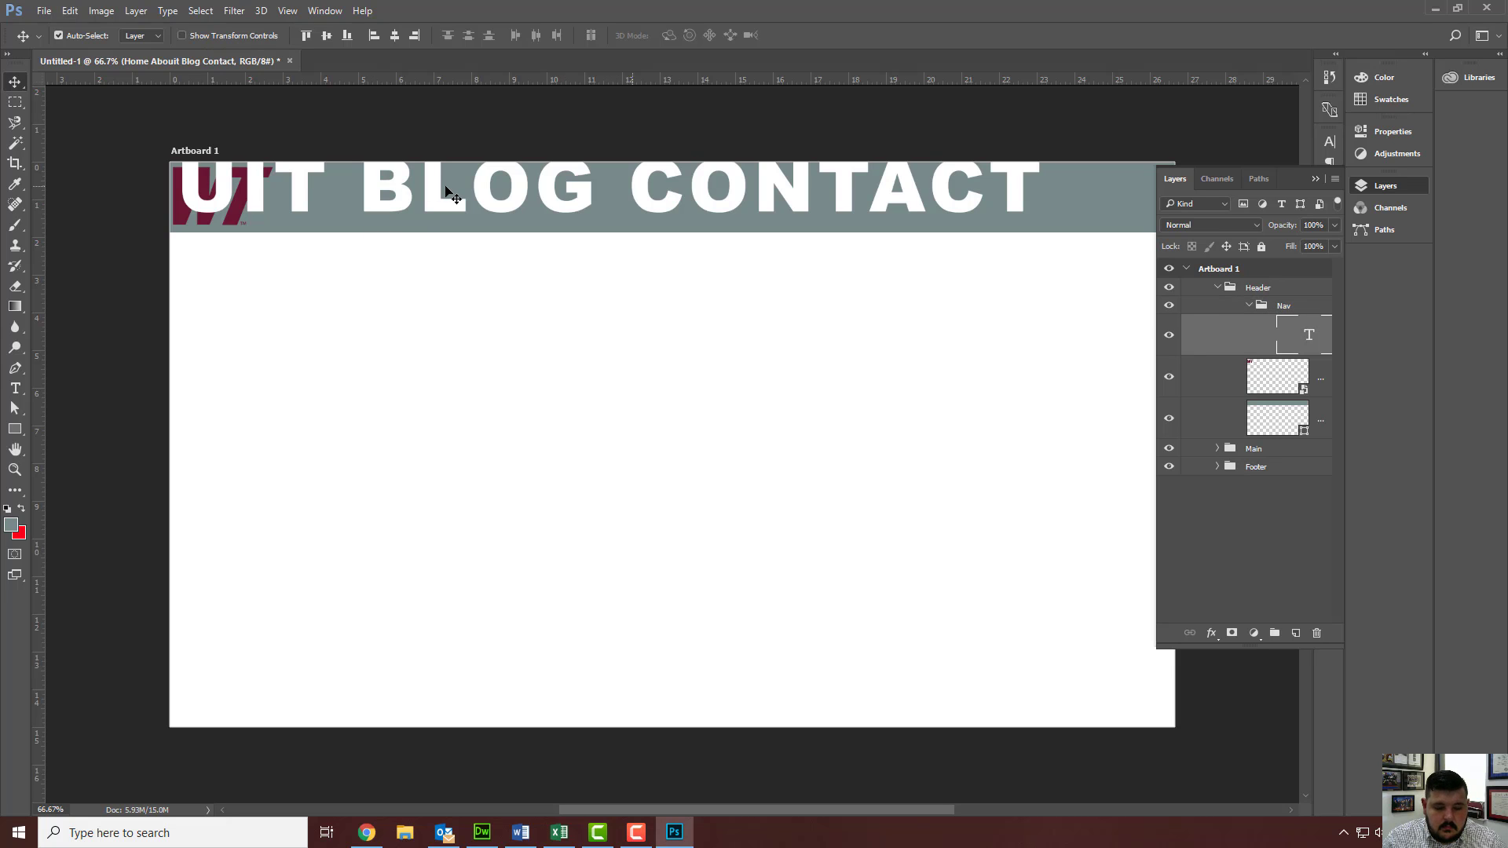
pyautogui.doubleClick(440, 206)
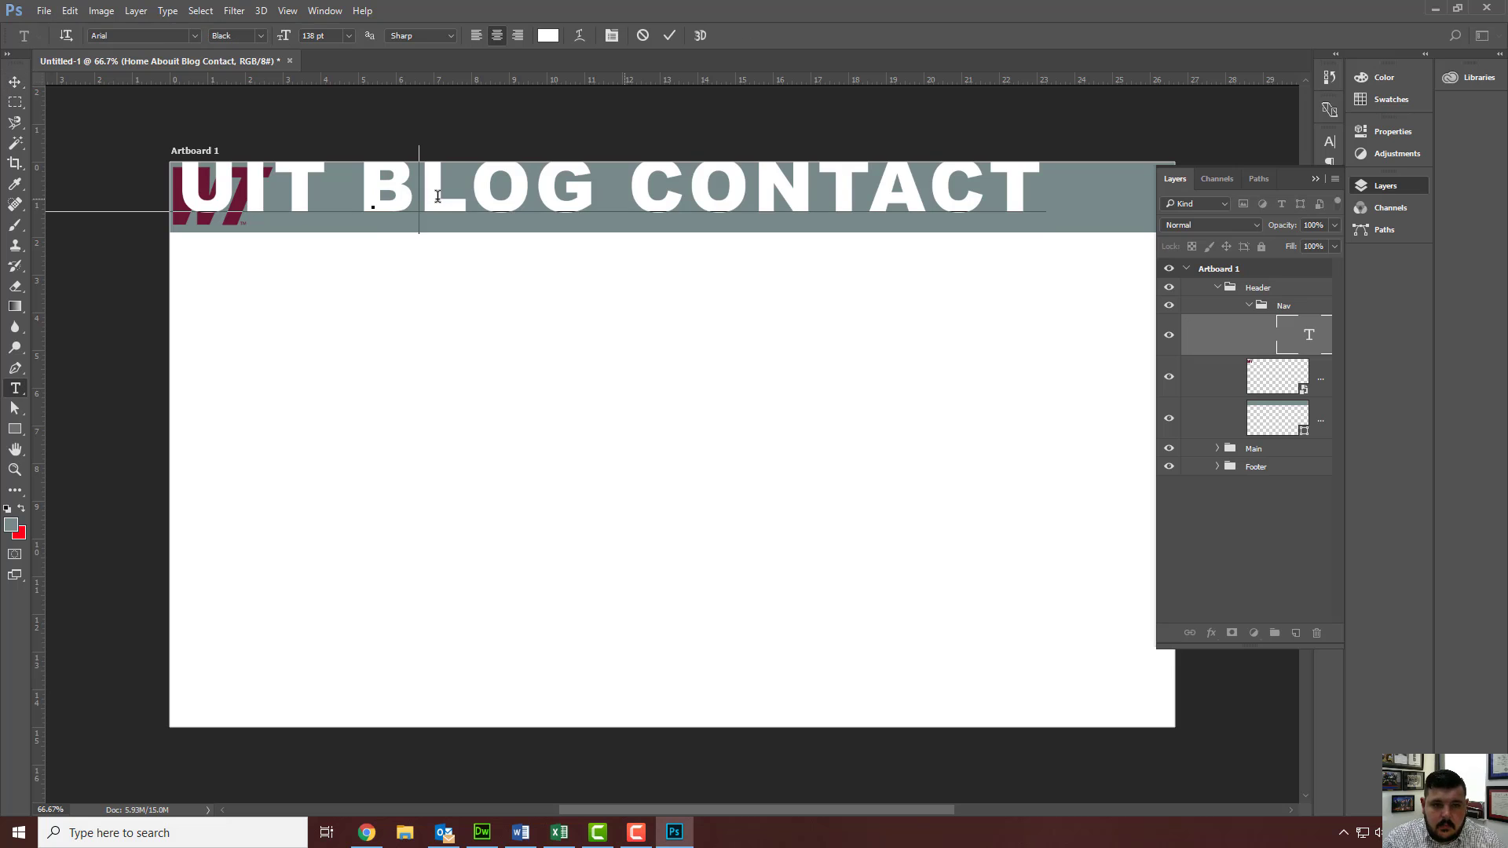
pyautogui.click(347, 36)
pyautogui.click(361, 215)
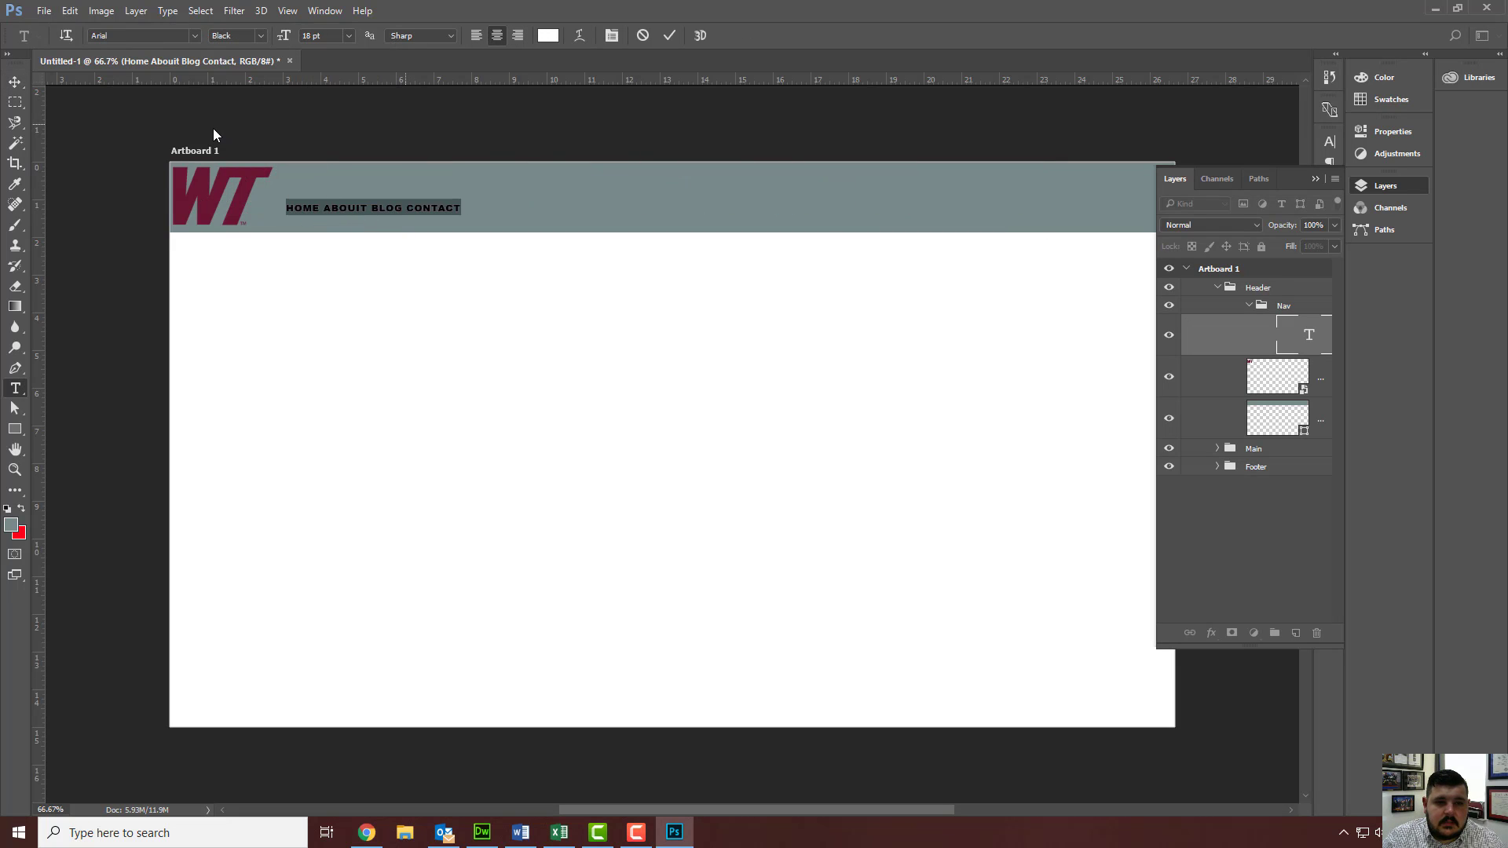
# - Move the navigation text toward the header bar's lower right and shift the WT logo inward from the artboard's left edge
pyautogui.click(16, 81)
pyautogui.moveTo(416, 216); pyautogui.dragTo(1037, 219)
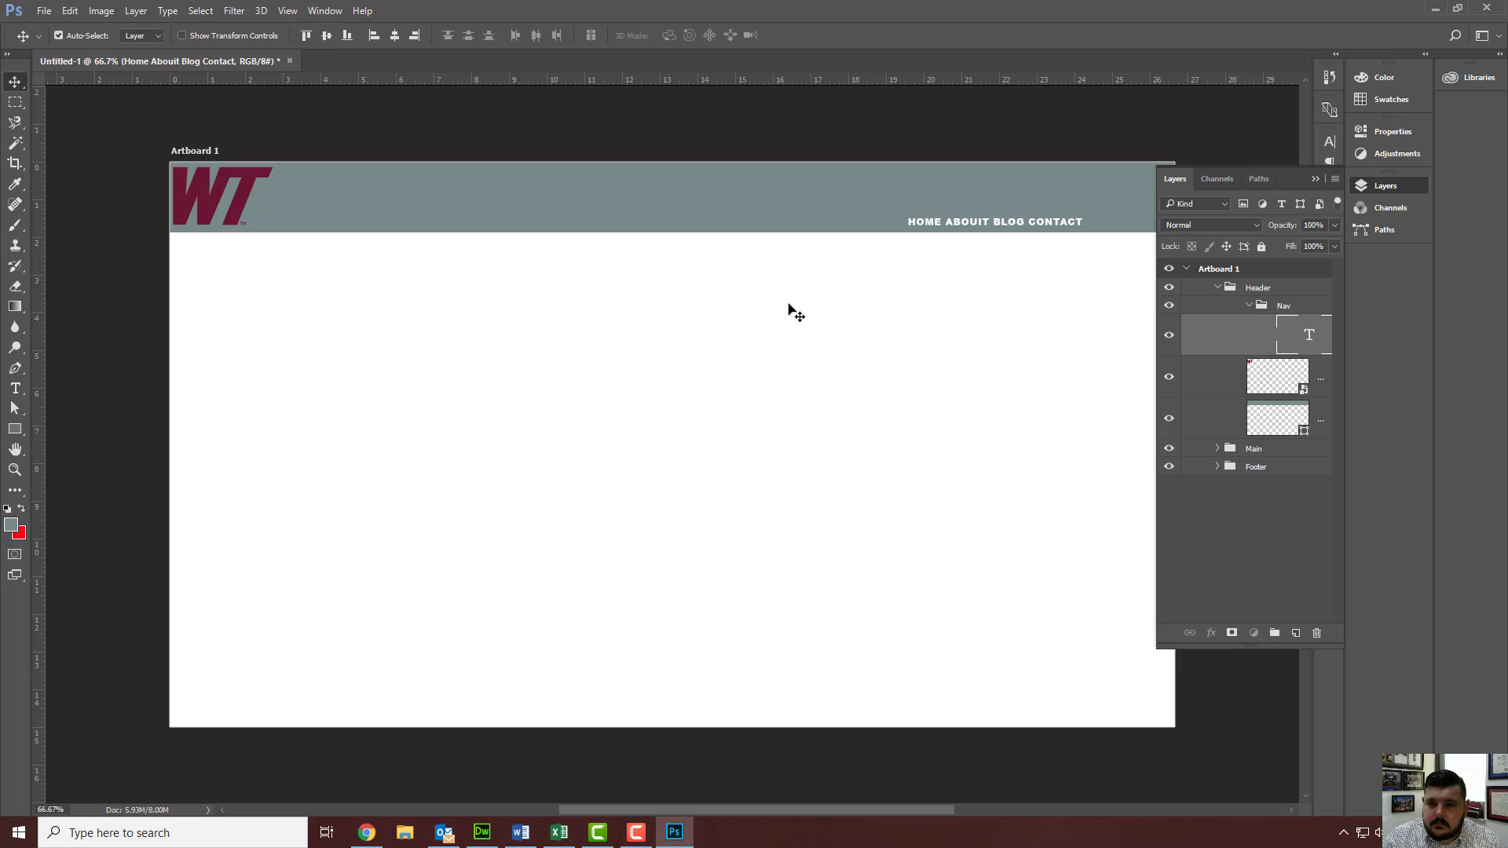
pyautogui.moveTo(249, 211); pyautogui.dragTo(374, 213)
pyautogui.click(620, 333)
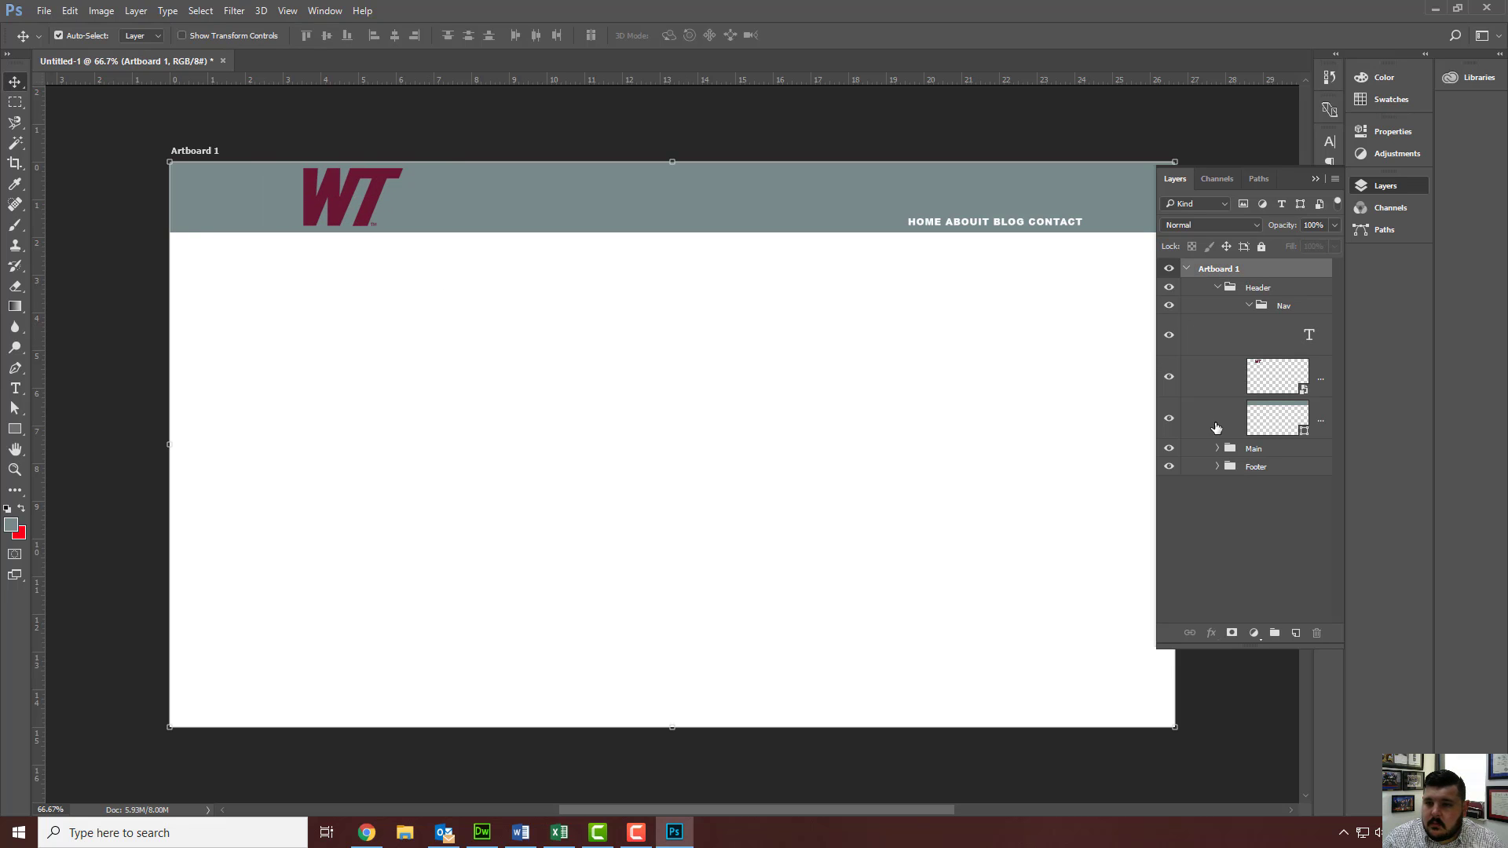
pyautogui.click(1224, 510)
pyautogui.click(1332, 334)
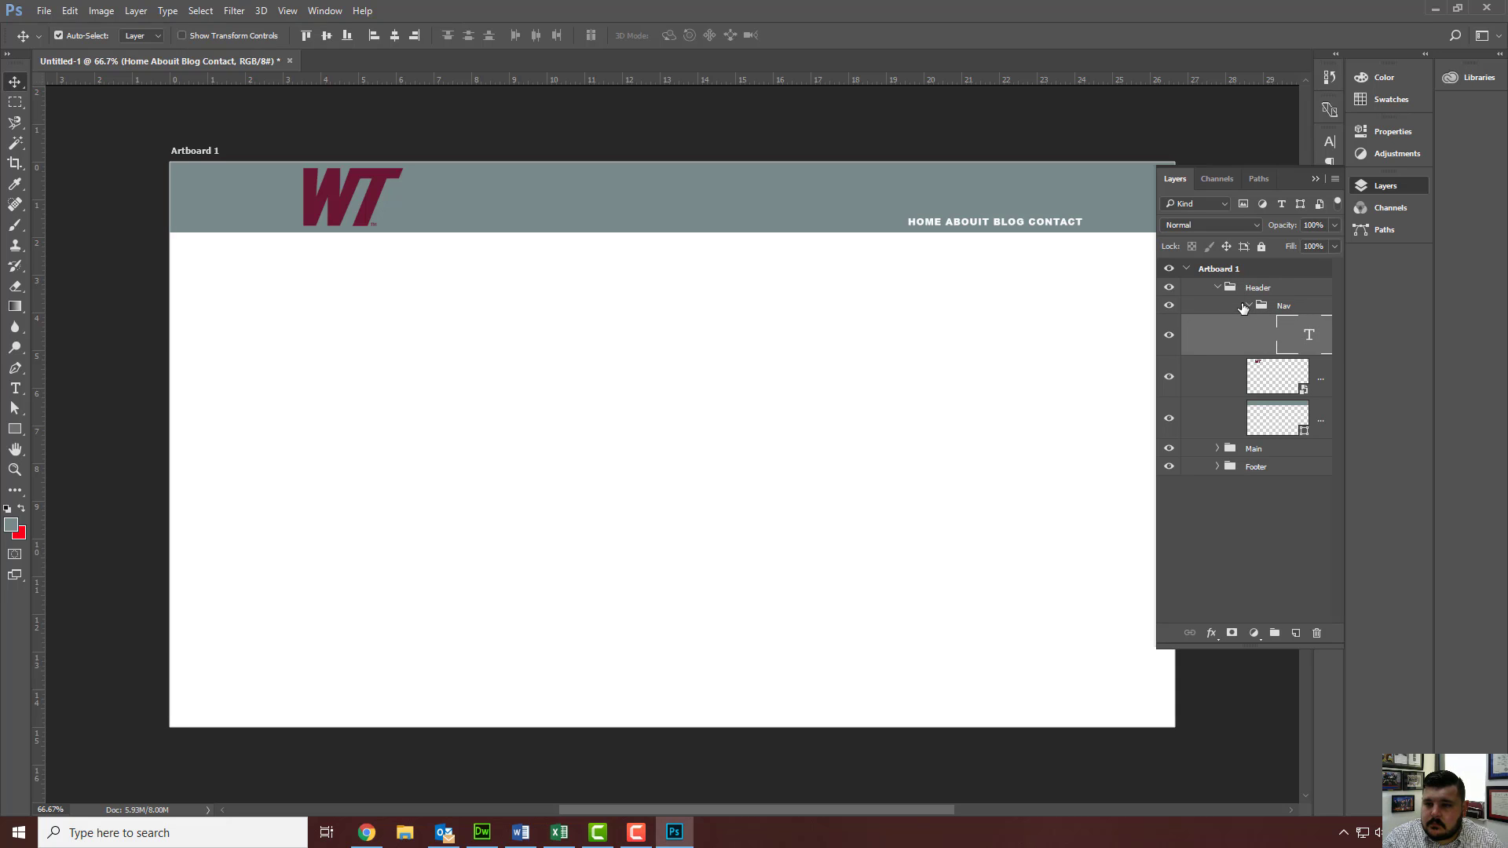
# - Collapse the Nav group and shift the navigation text left along the bottom of the header bar
pyautogui.click(1248, 305)
pyautogui.click(1251, 306)
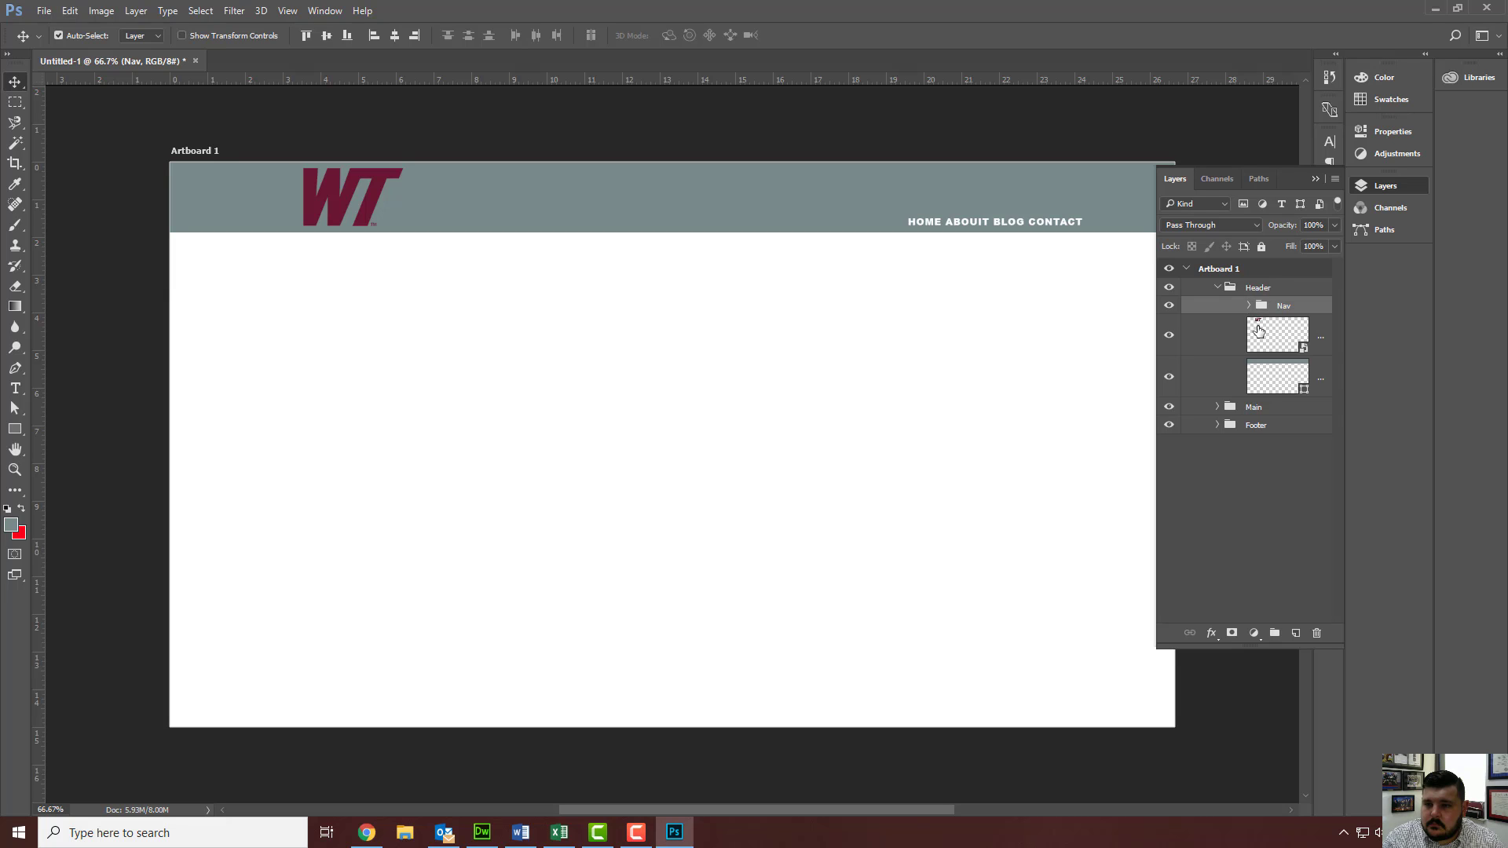
pyautogui.click(1295, 496)
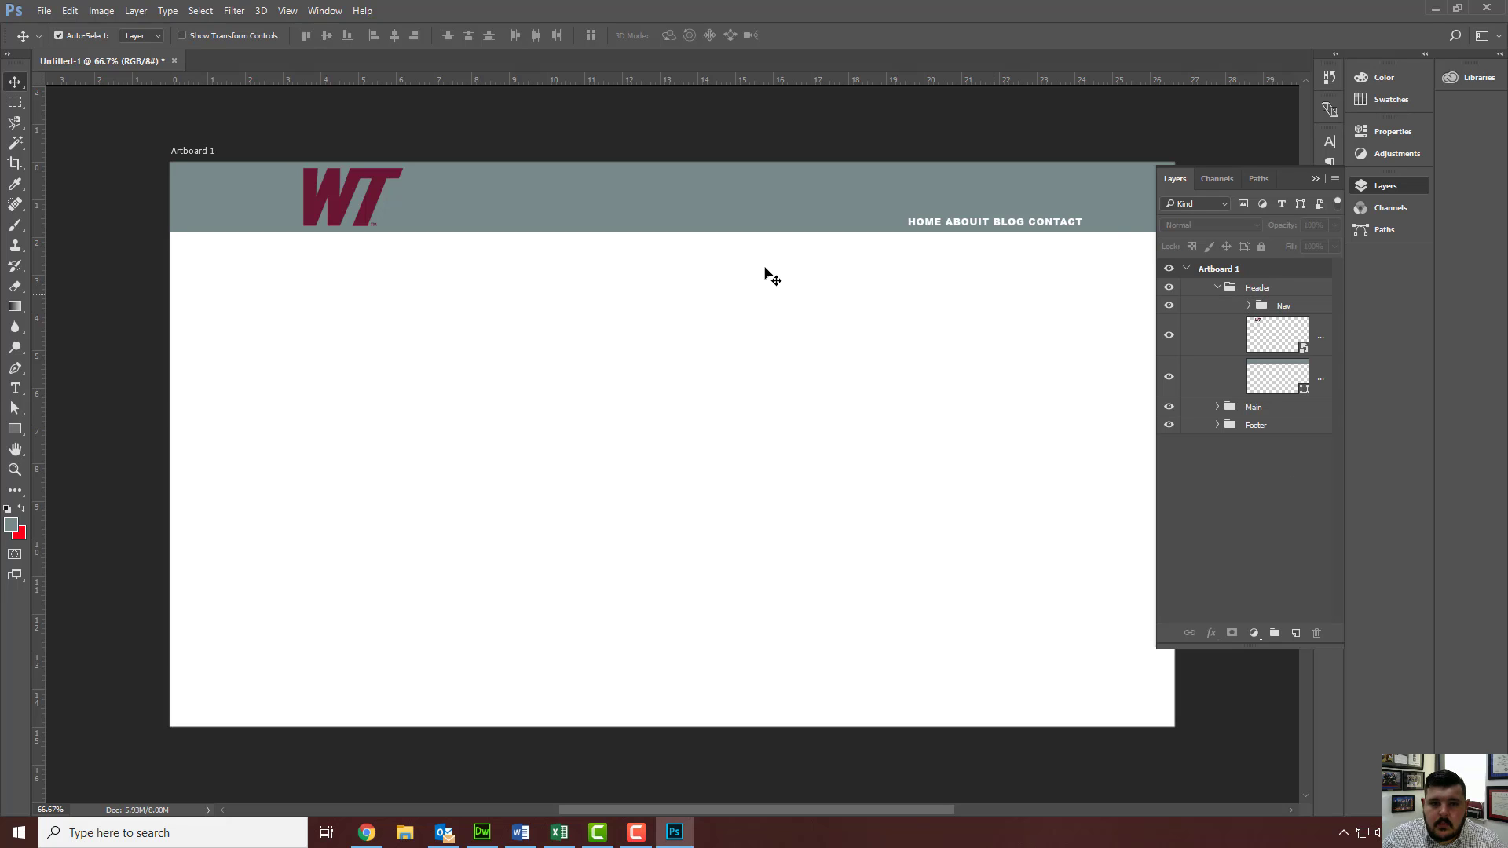
pyautogui.click(1312, 180)
pyautogui.moveTo(1026, 227); pyautogui.dragTo(939, 224)
pyautogui.click(933, 289)
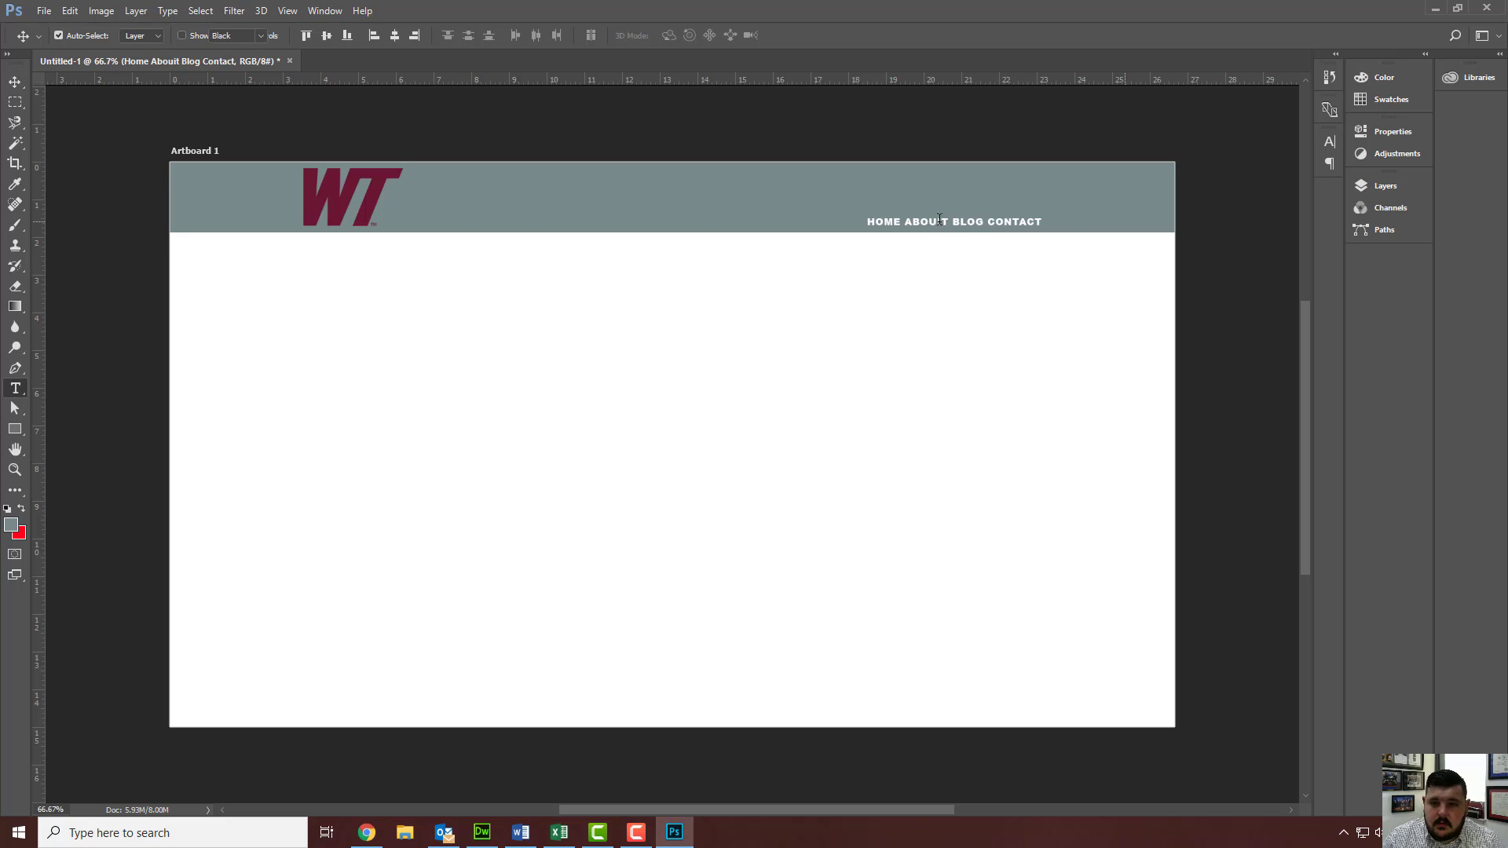
# - Correct the misspelled "Abouit" in the navigation text to "About" and deselect the text
pyautogui.doubleClick(950, 222)
pyautogui.press('BackSpace')
pyautogui.press('BackSpace')
pyautogui.press('BackSpace')
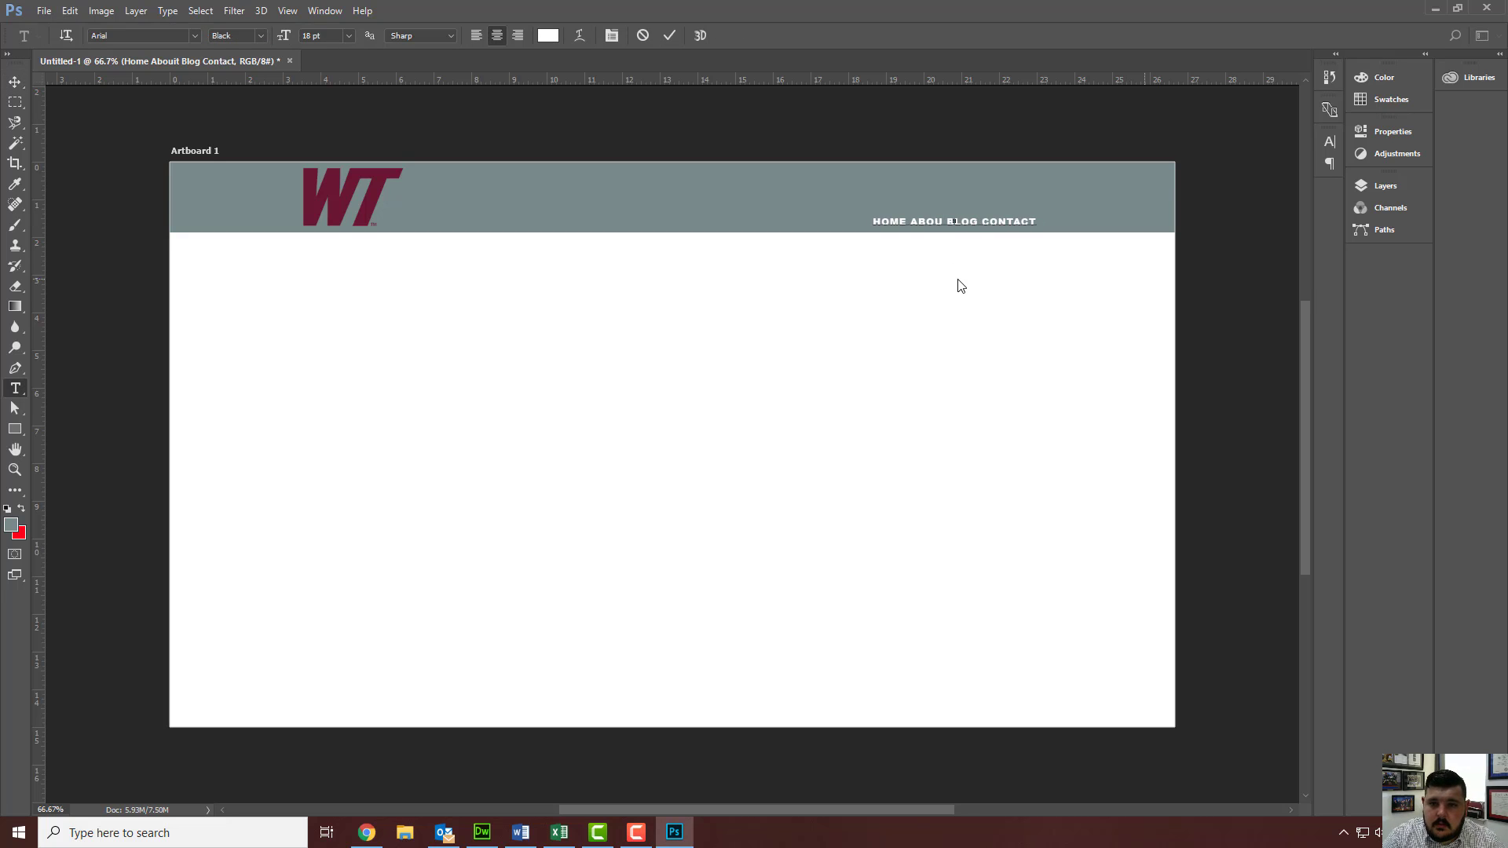
pyautogui.write('UT')
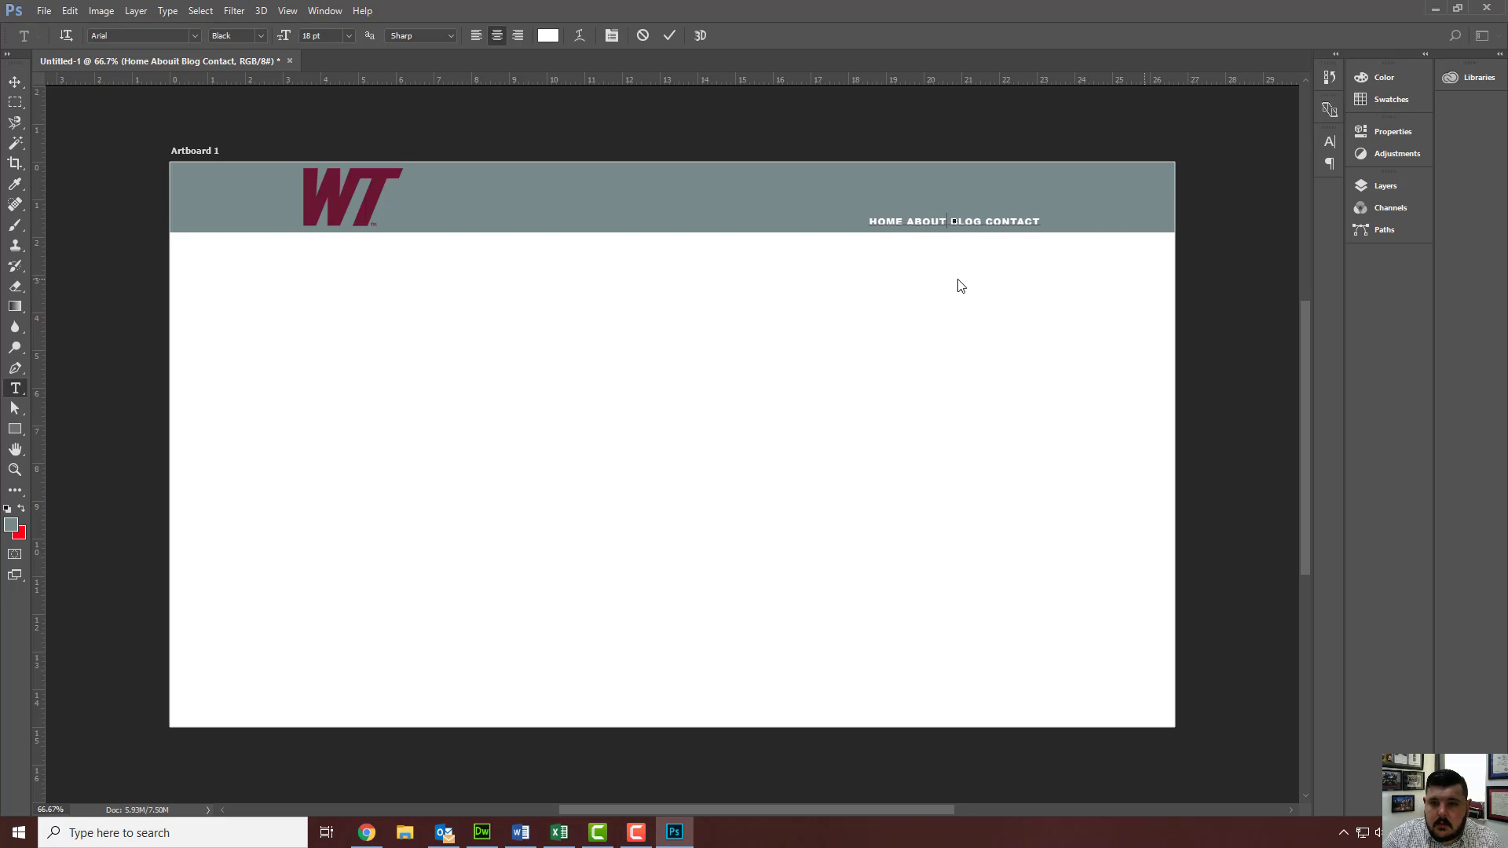
pyautogui.click(15, 82)
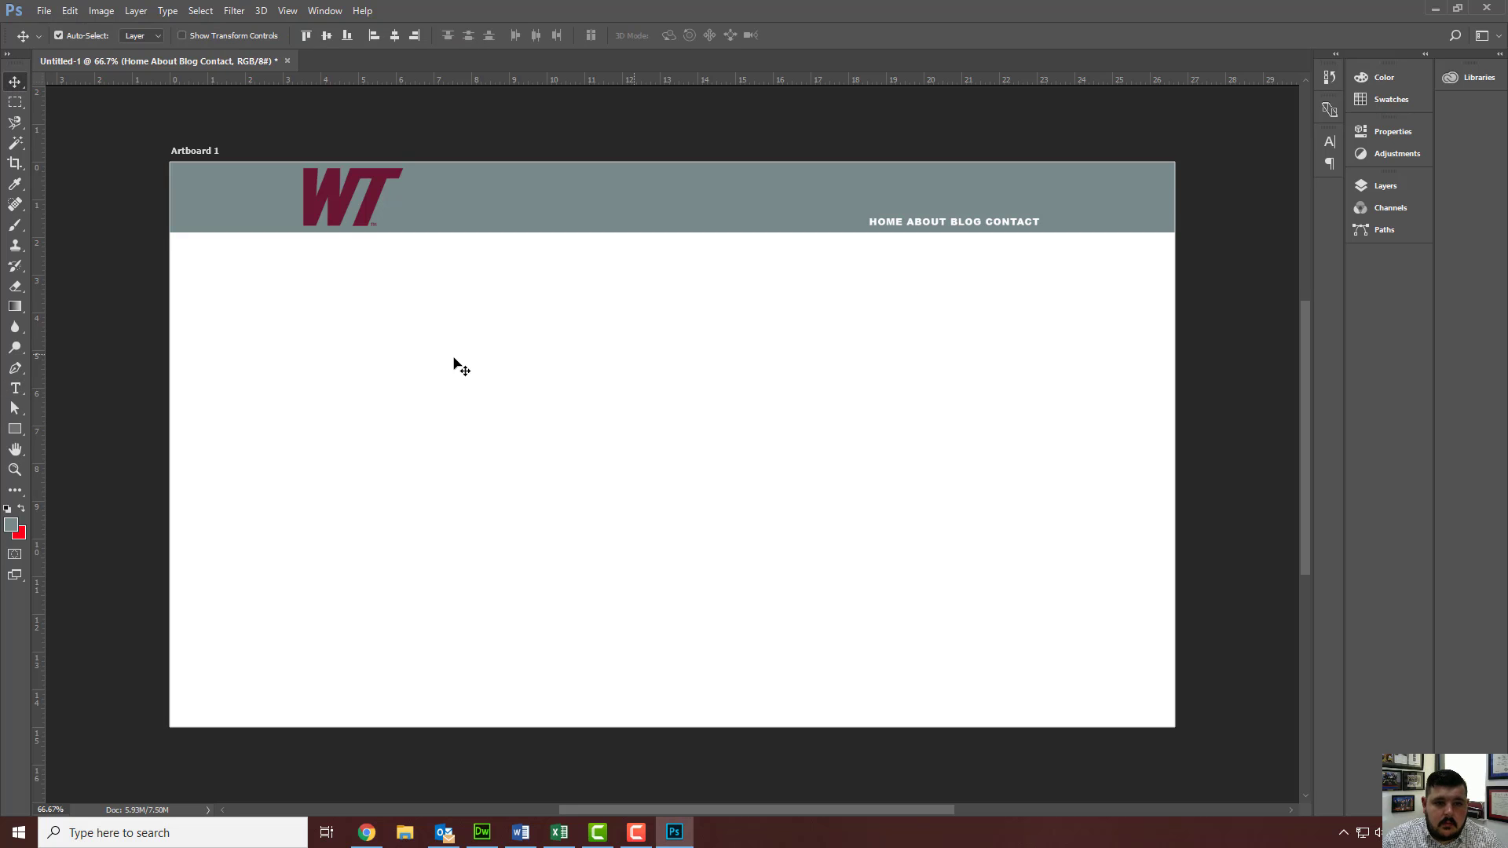
pyautogui.click(458, 364)
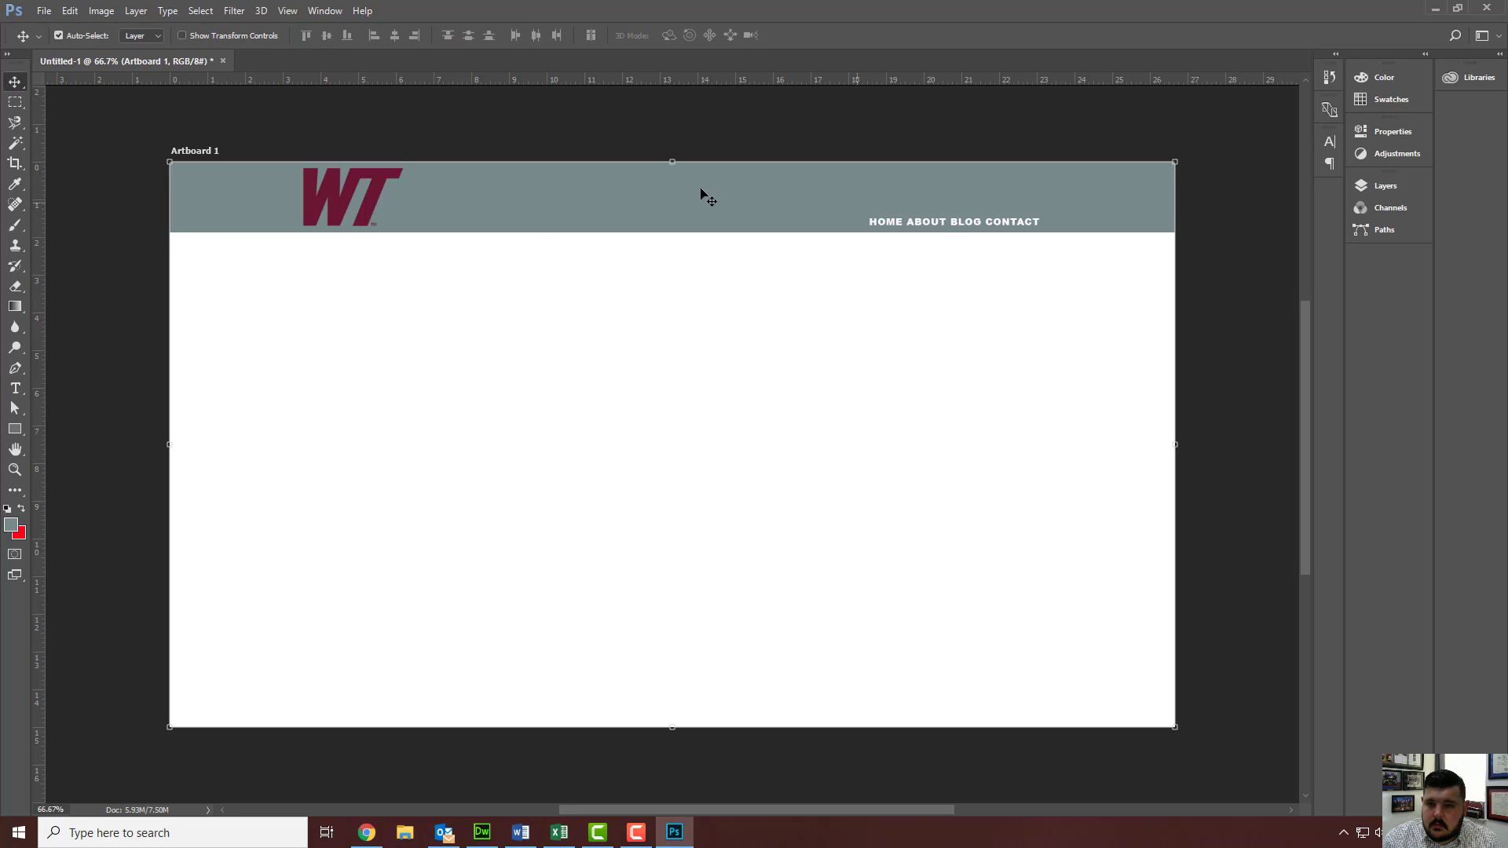
# - Collapse the Nav and Header groups, and expand and select the Main group
pyautogui.click(1386, 186)
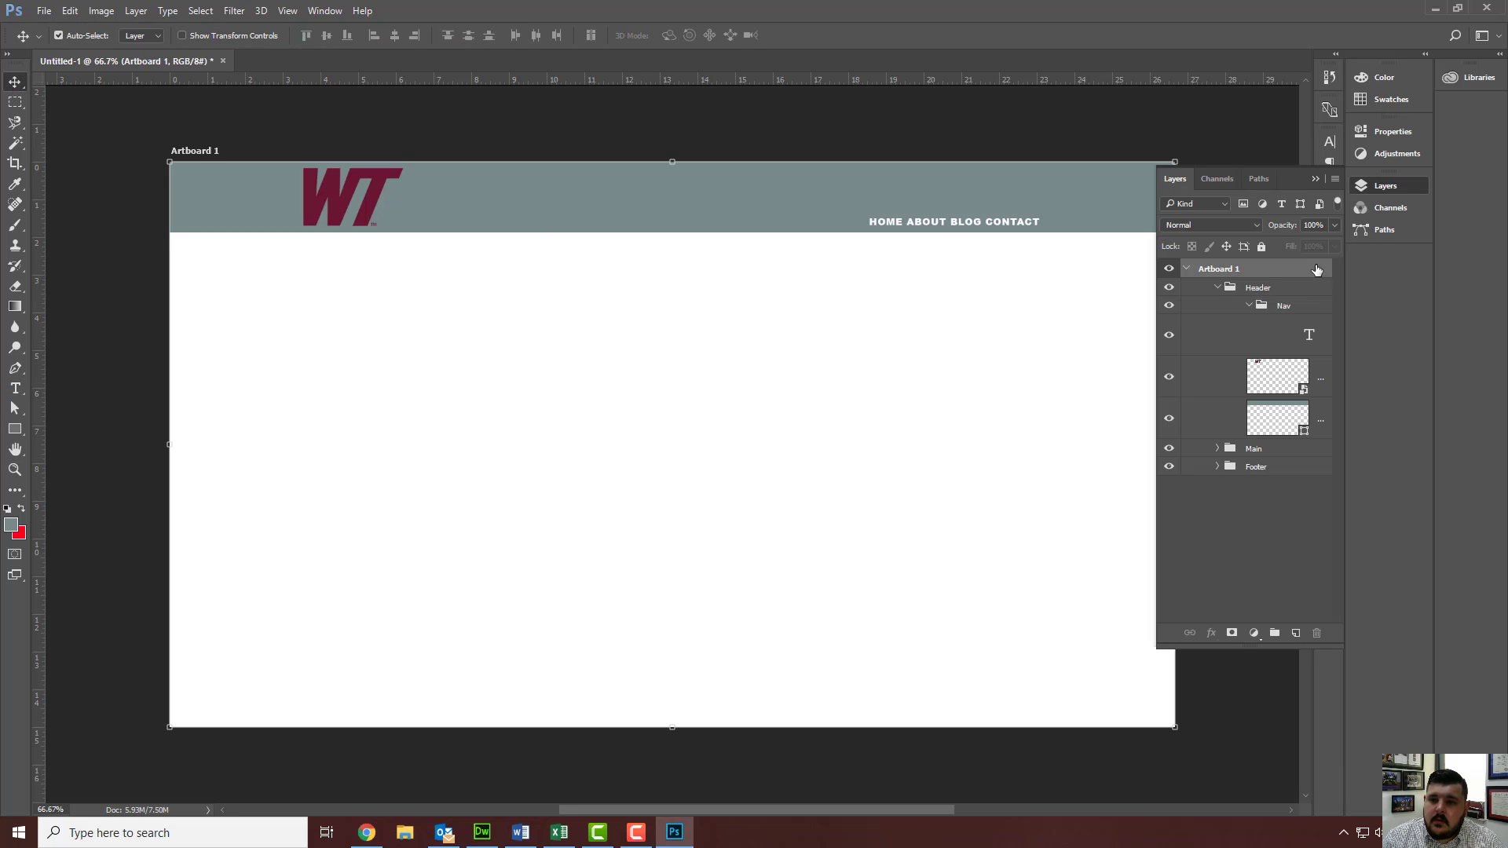
pyautogui.click(1251, 307)
pyautogui.click(1218, 288)
pyautogui.click(1218, 305)
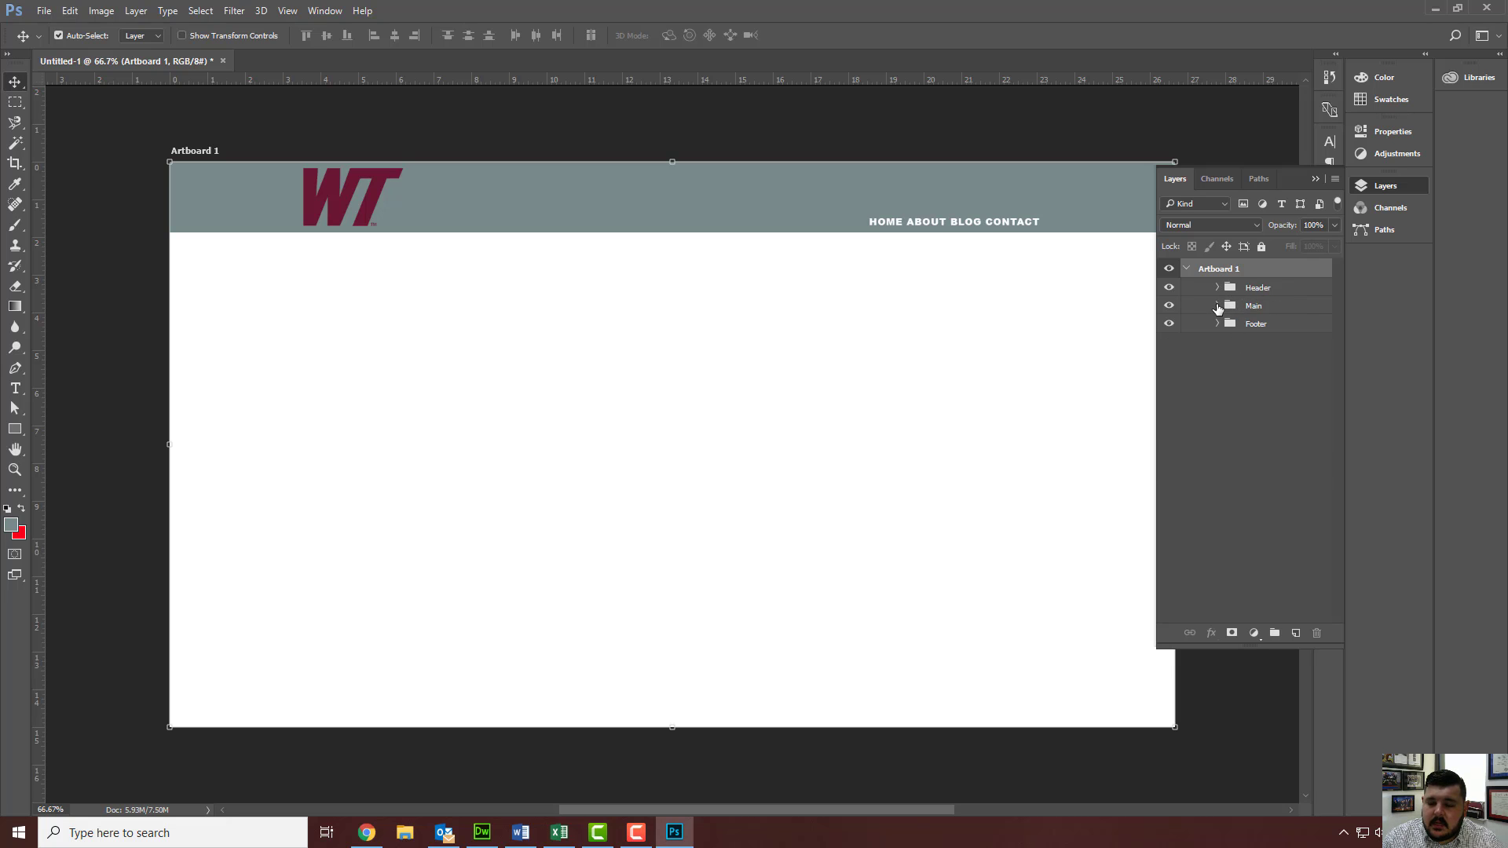
pyautogui.click(1255, 314)
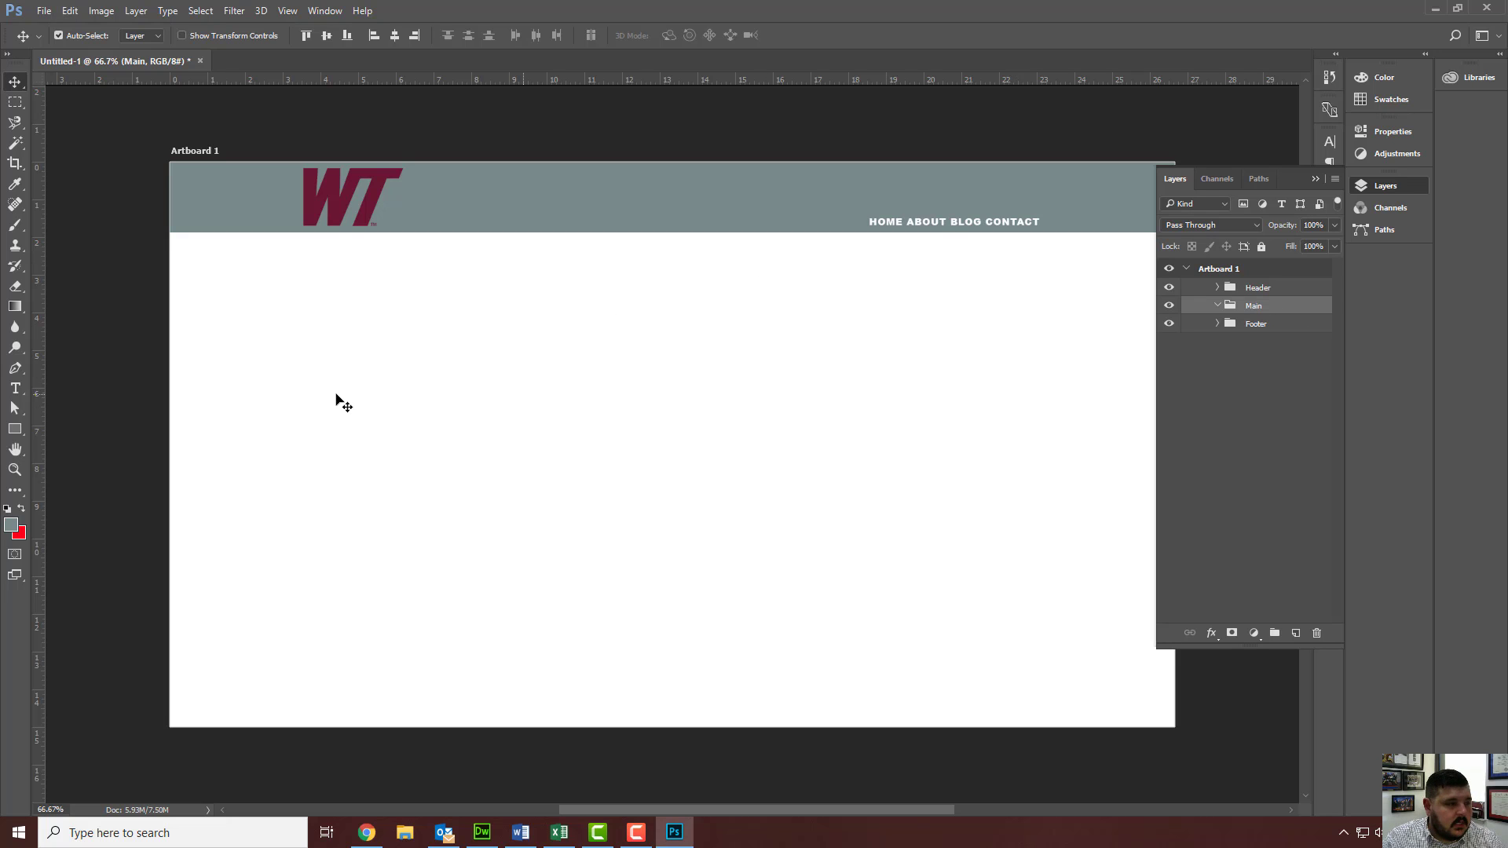
# - Place the Desktop file image.jpg in the artboard as an embedded image
pyautogui.click(44, 11)
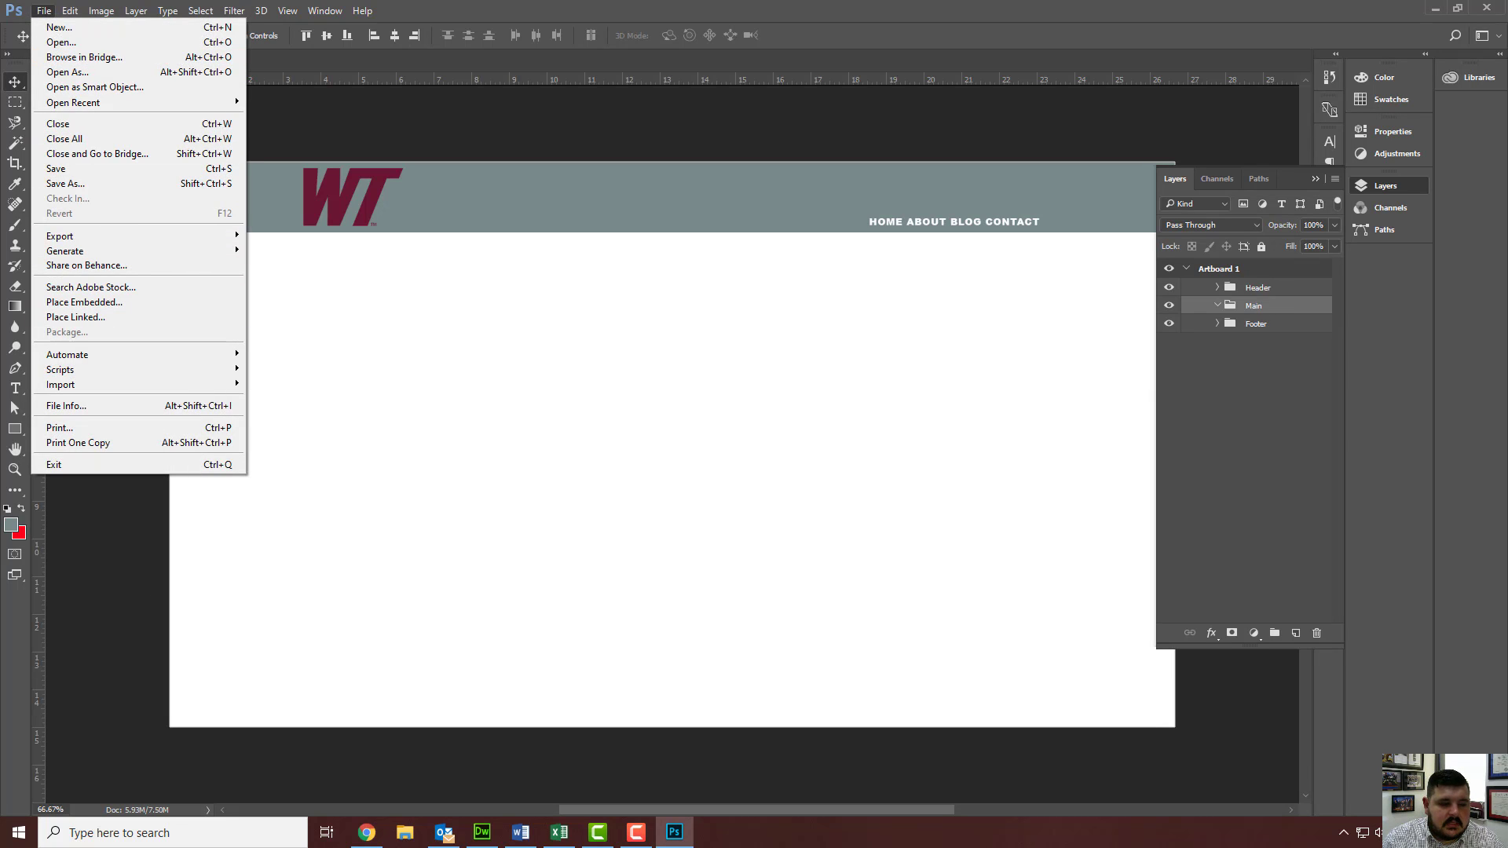
pyautogui.press('Escape')
pyautogui.click(44, 11)
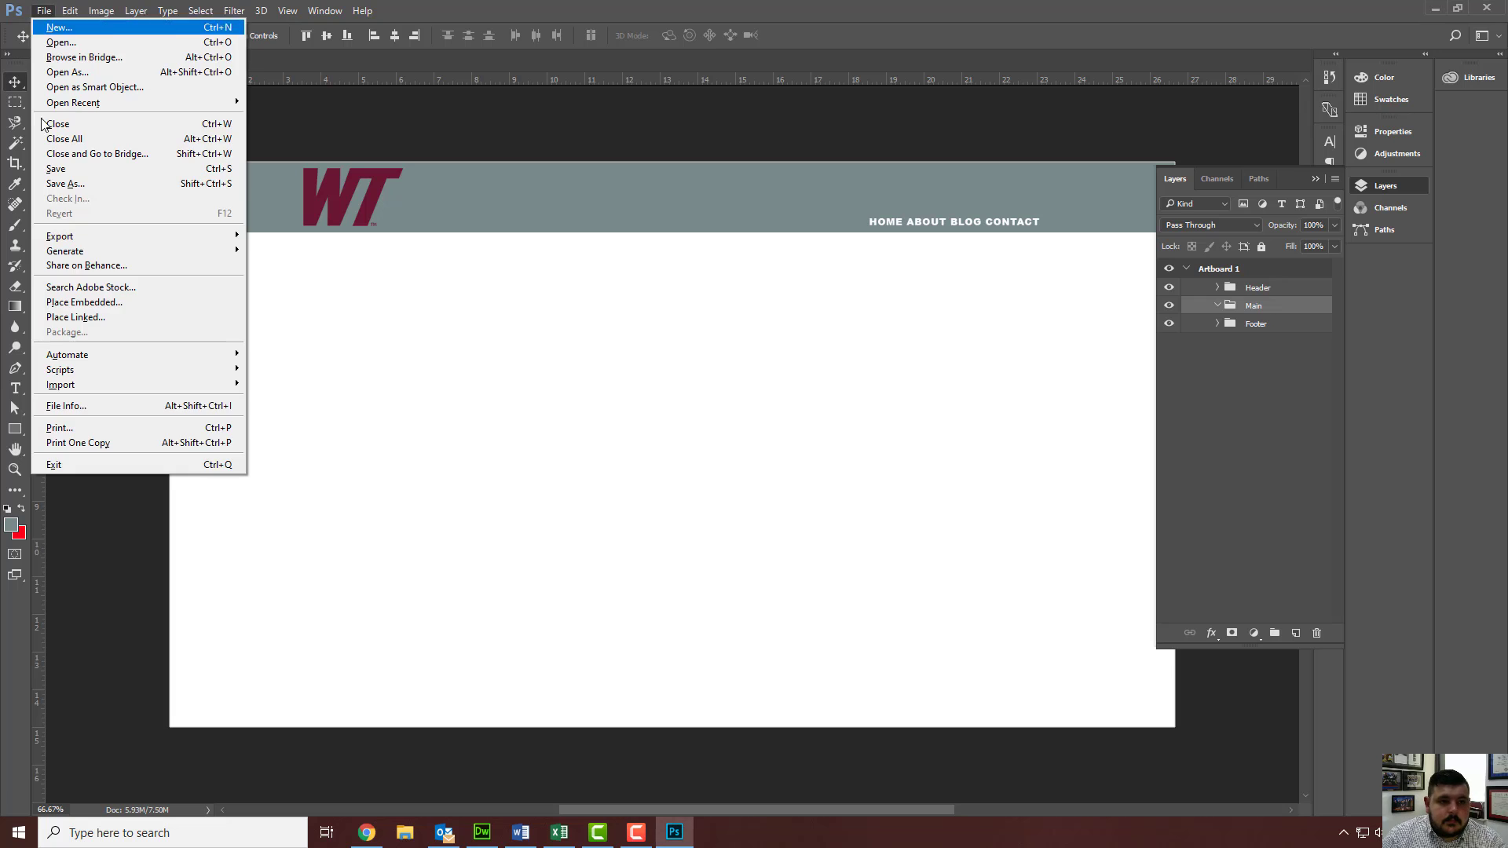
pyautogui.click(124, 299)
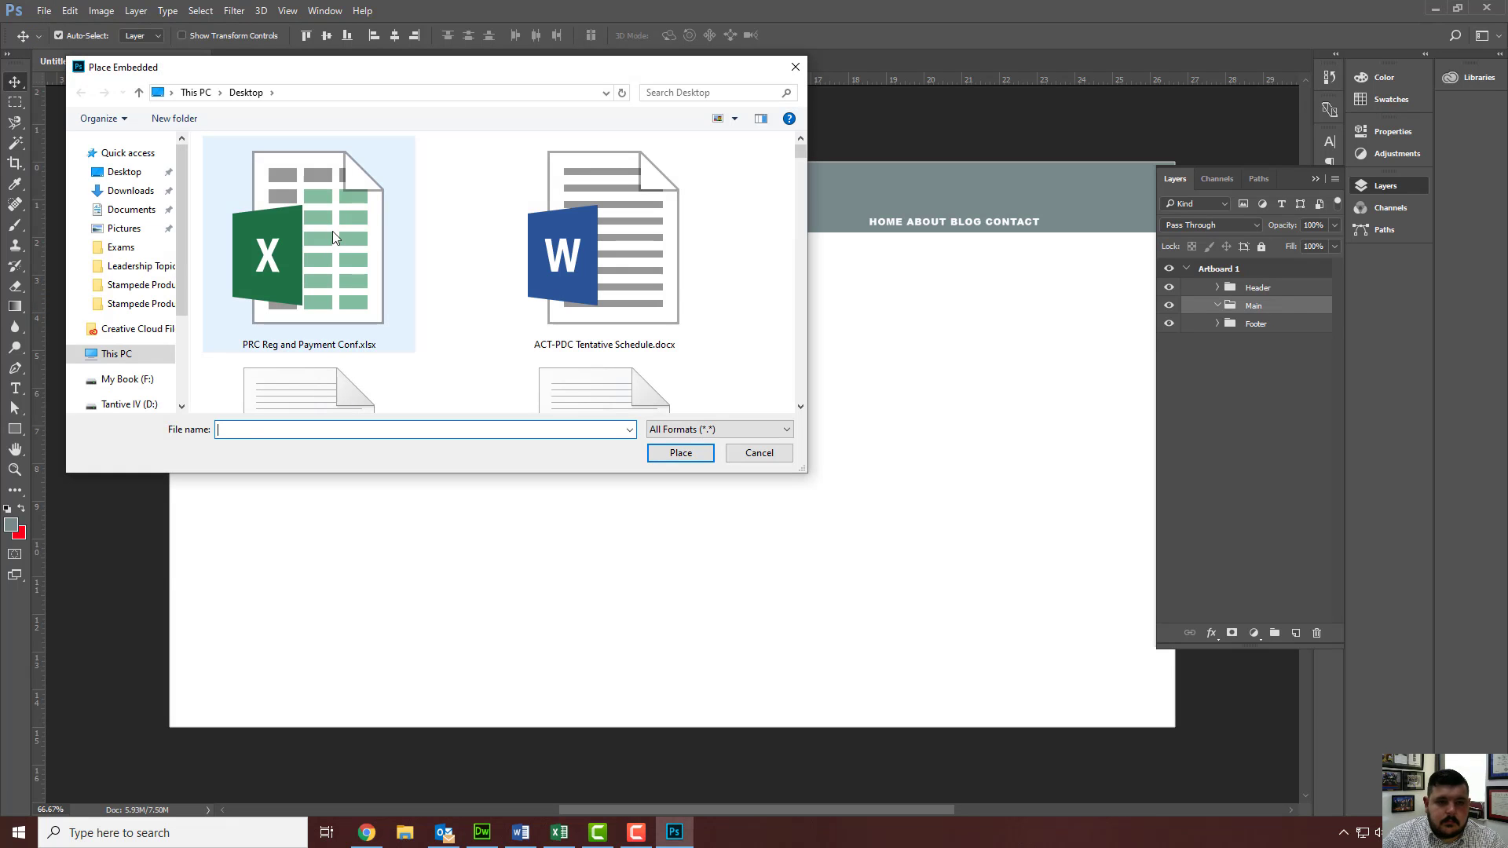
pyautogui.click(332, 231)
pyautogui.write('img')
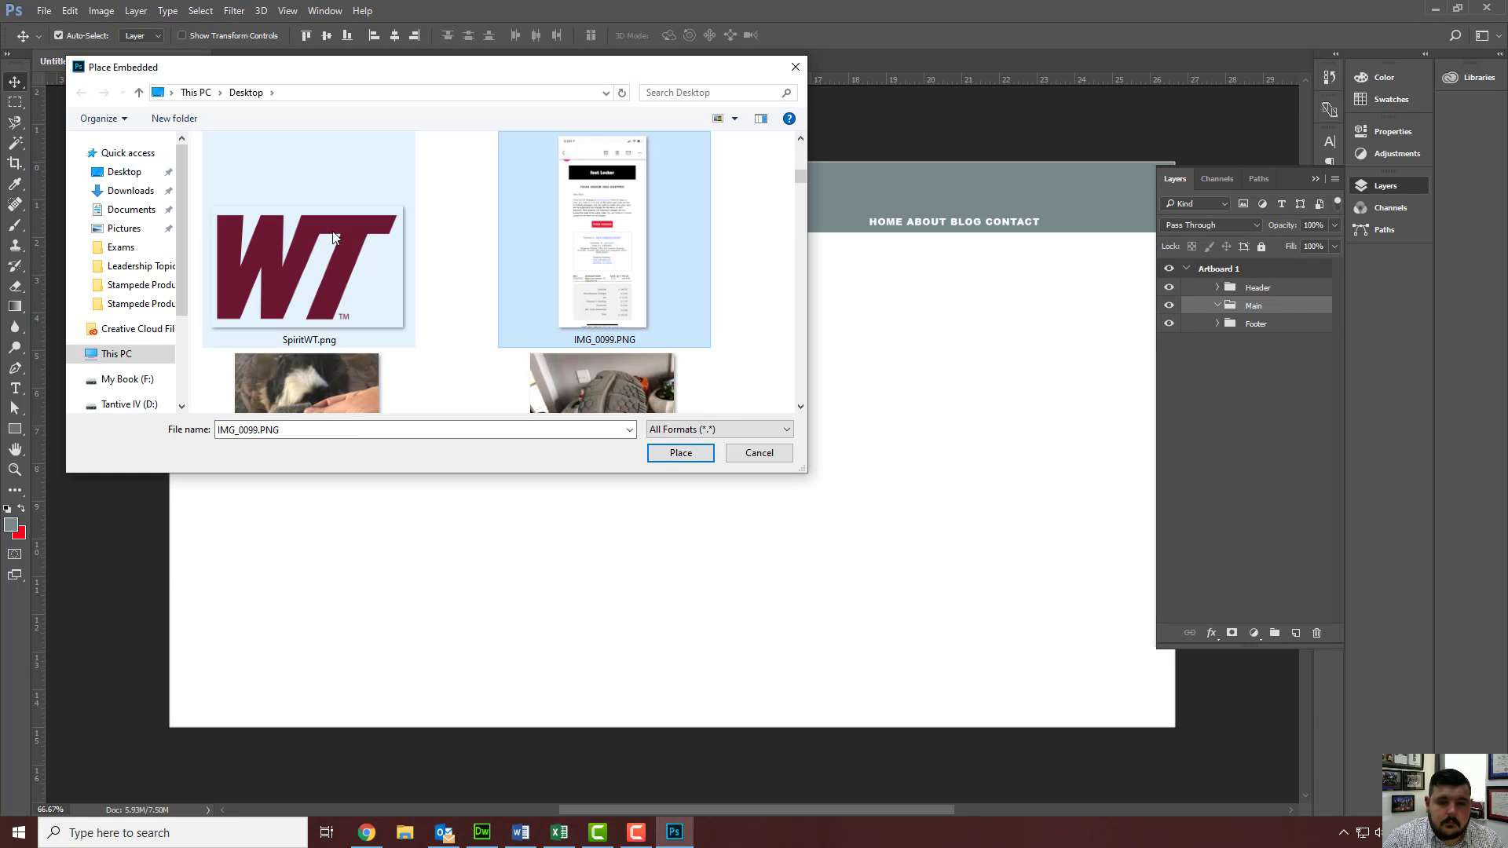
pyautogui.scroll(-10, 333, 231)
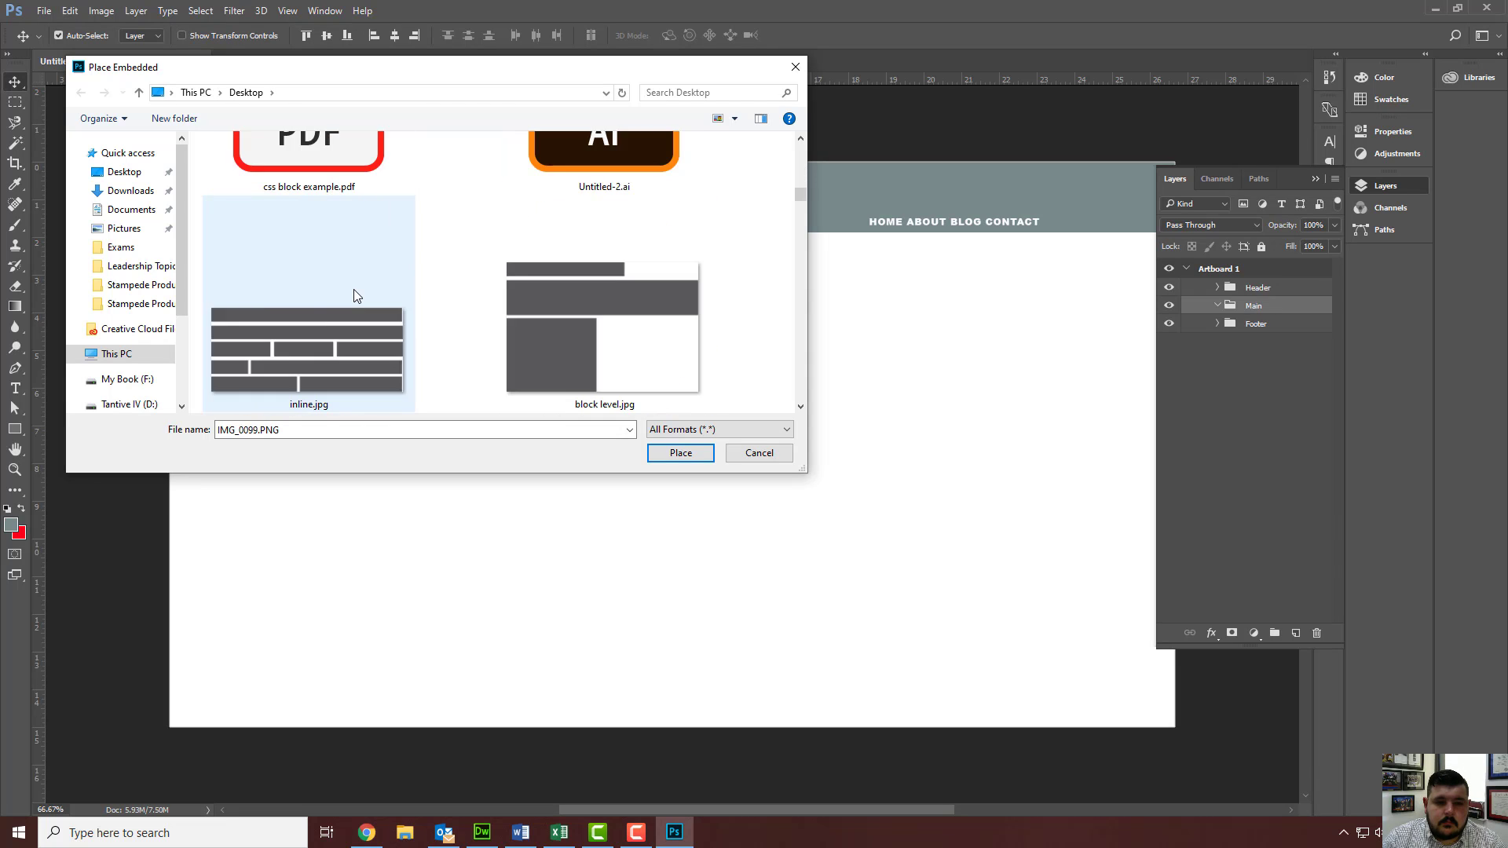
pyautogui.scroll(-5, 353, 289)
pyautogui.scroll(-5, 354, 289)
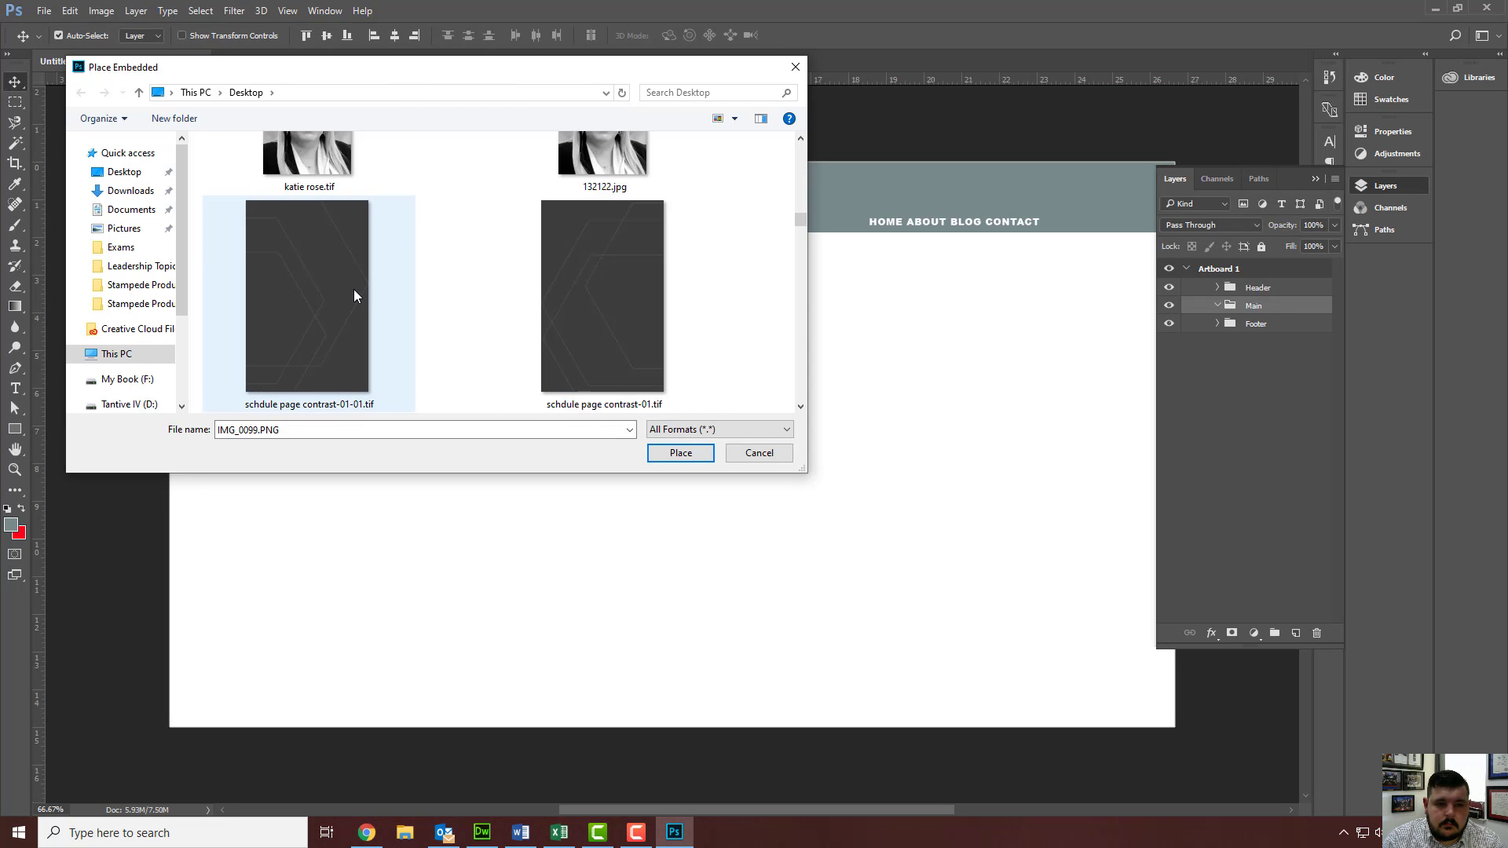
pyautogui.click(331, 285)
pyautogui.write('image.jpg')
pyautogui.press('Return')
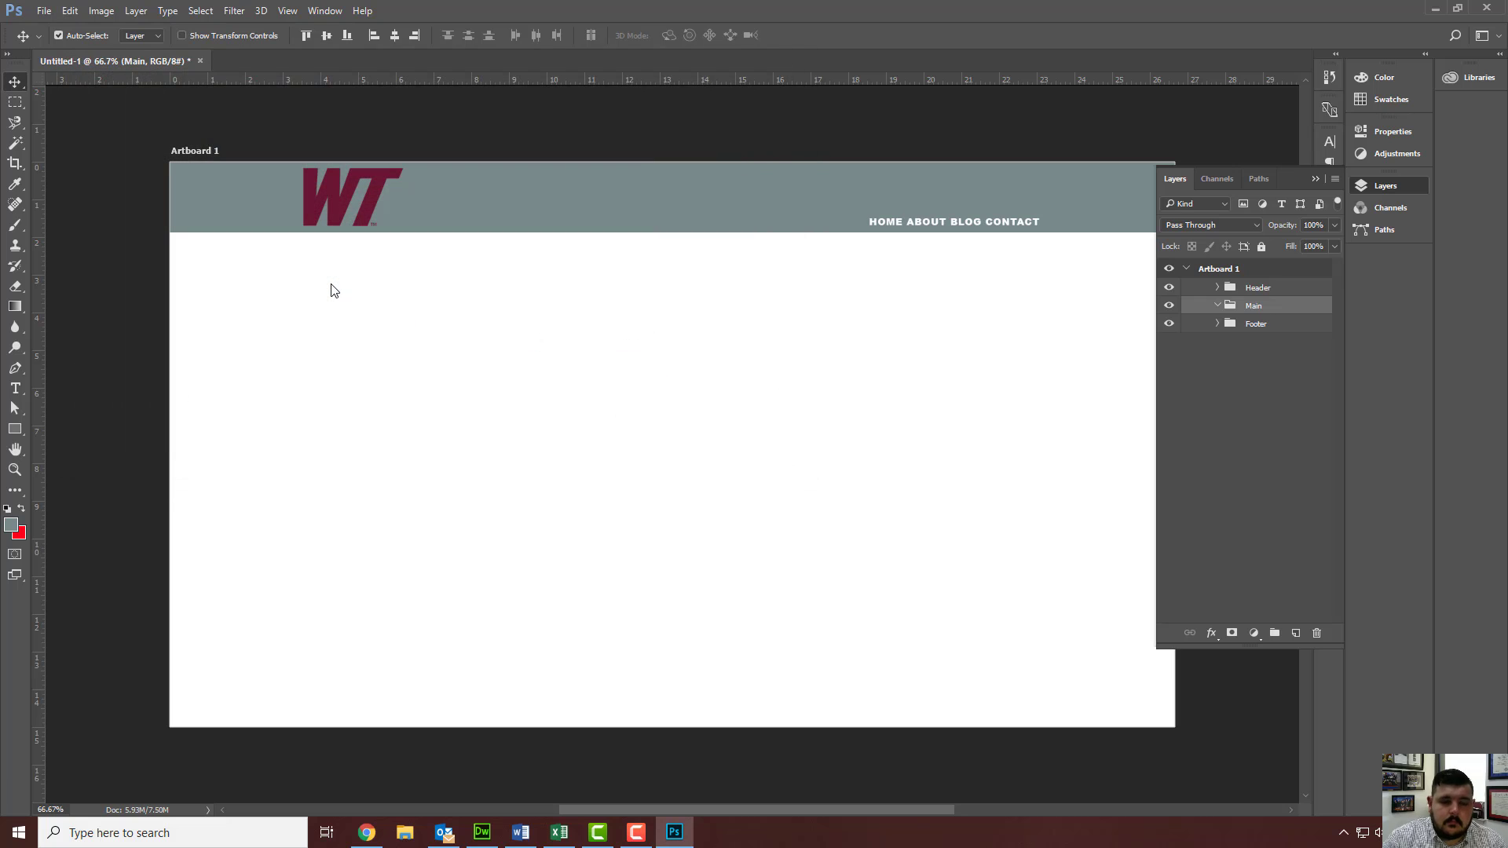
# - Align the placed photo beneath the WT logo, enlarge it slightly, and commit the placement
pyautogui.moveTo(624, 425); pyautogui.dragTo(389, 318)
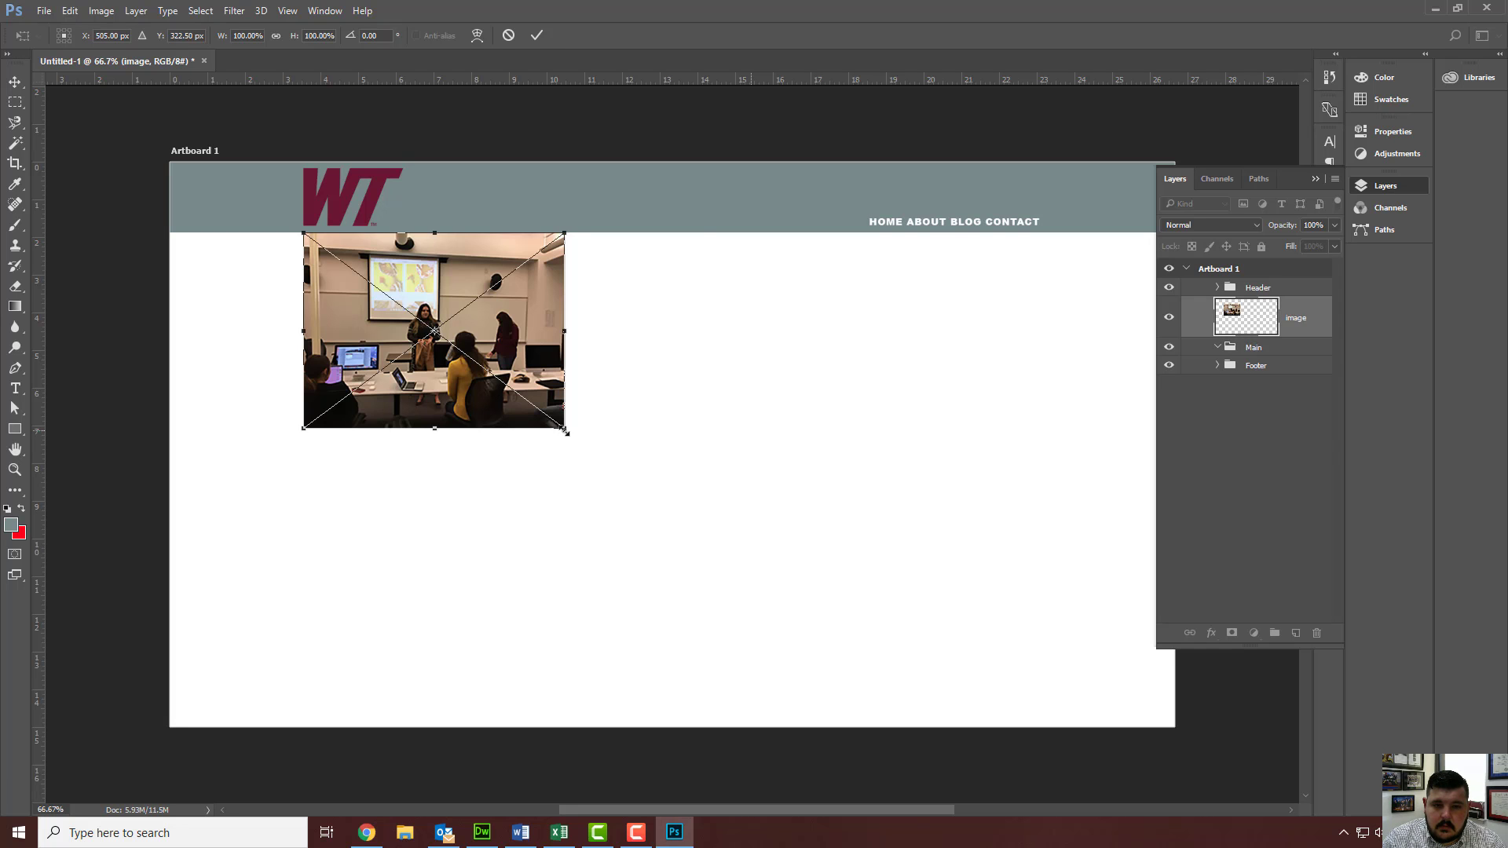
pyautogui.moveTo(565, 430); pyautogui.dragTo(611, 410)
pyautogui.press('Return')
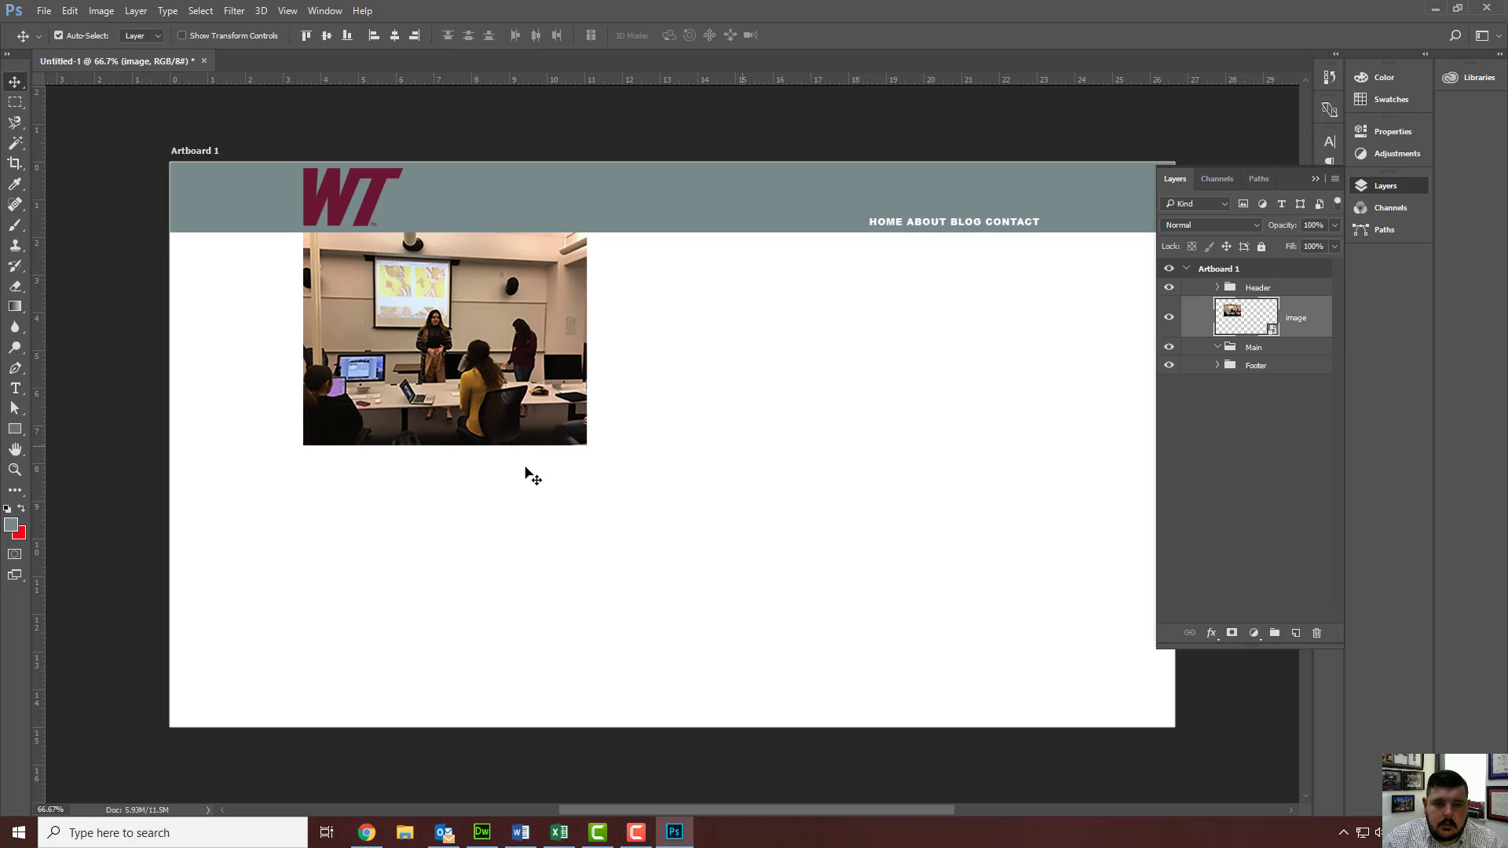
# - Move the photo down to leave a small gap below the header bar, keeping it aligned with the logo
pyautogui.moveTo(482, 383); pyautogui.dragTo(481, 428)
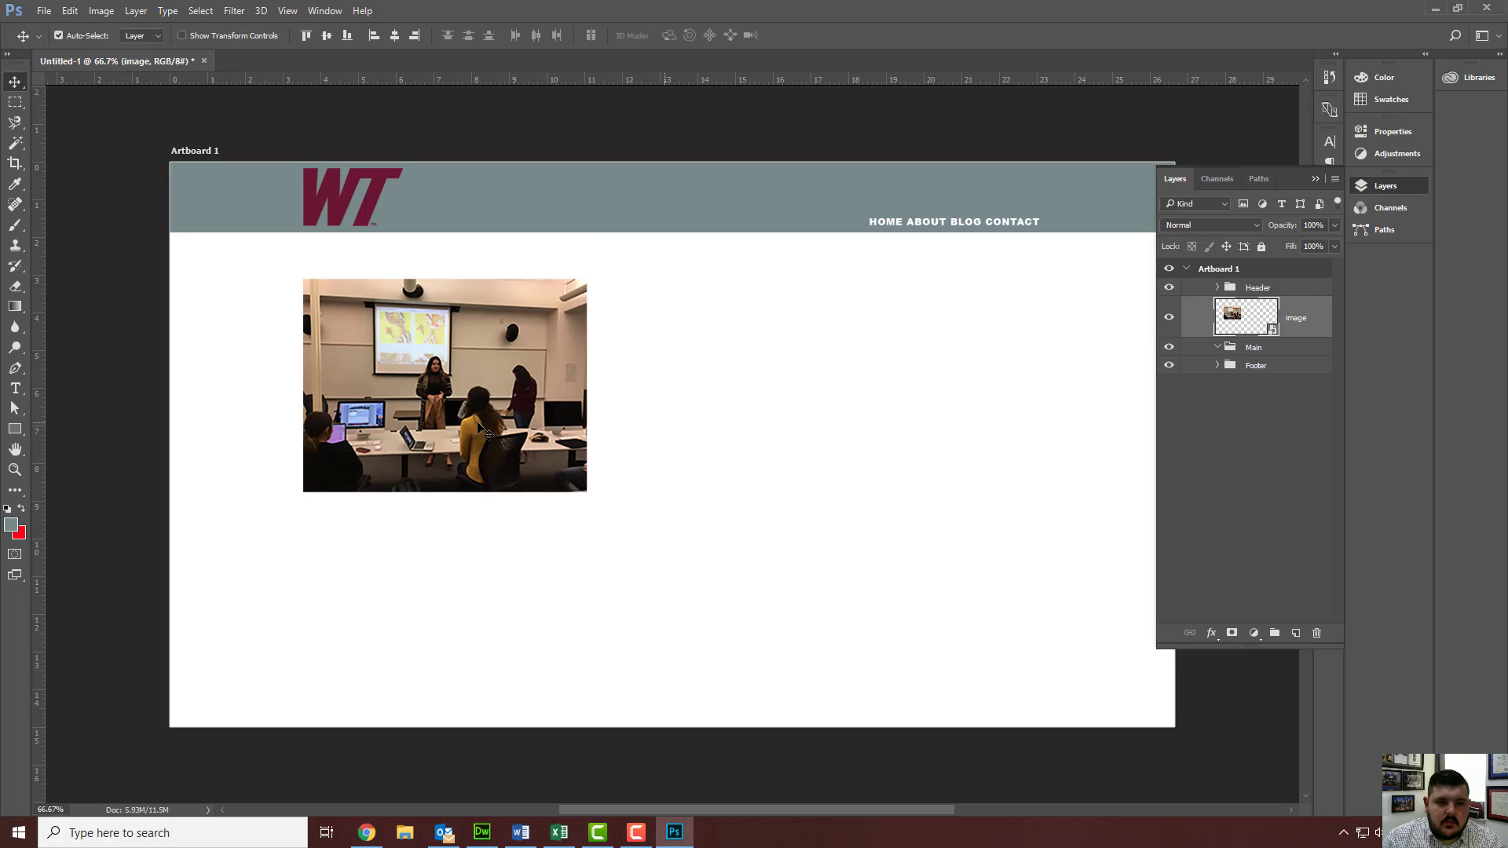
pyautogui.click(620, 379)
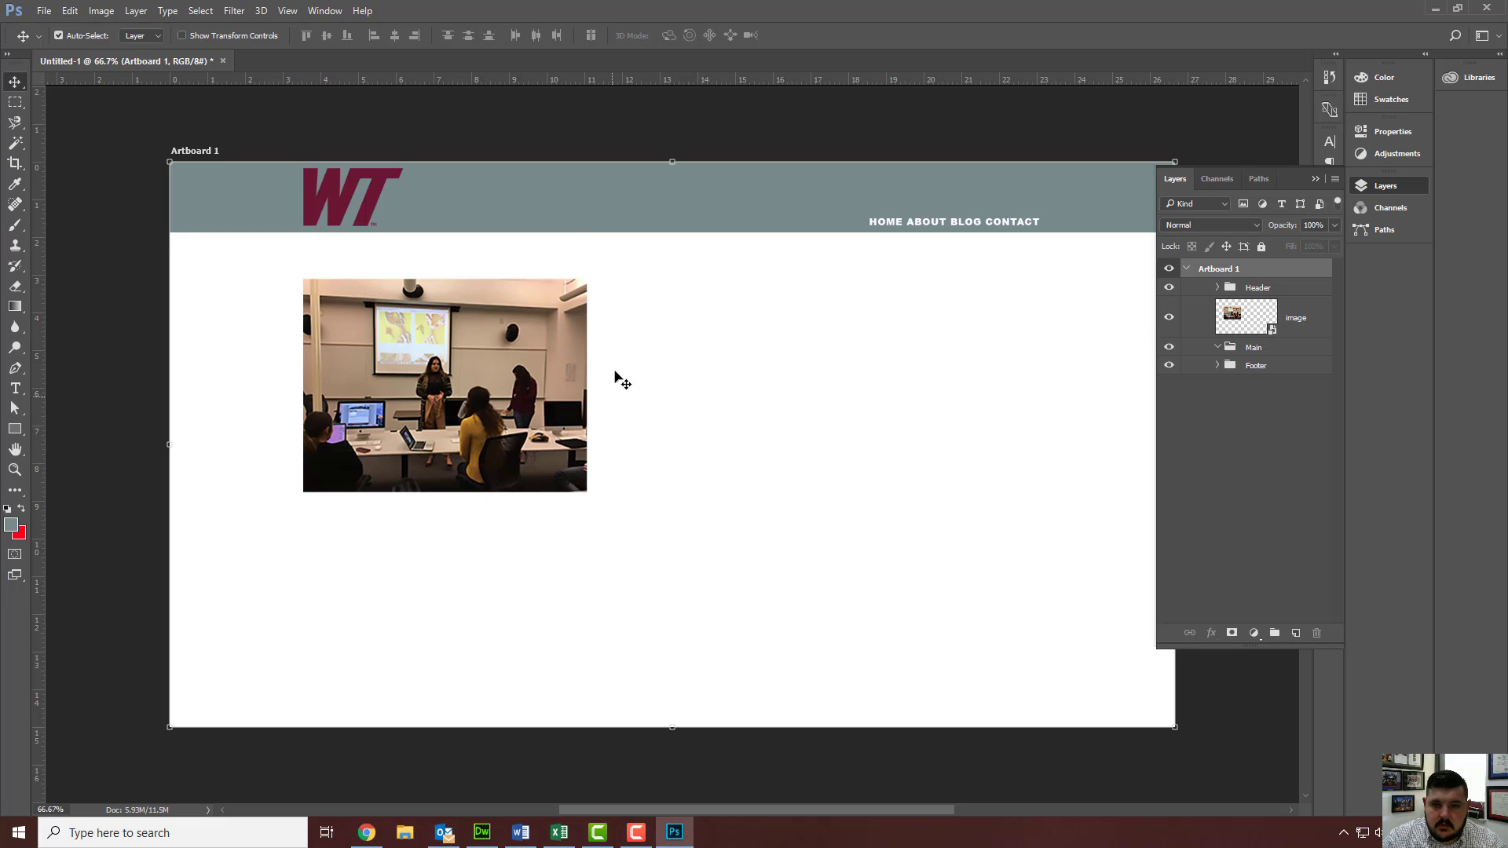
pyautogui.moveTo(523, 318); pyautogui.dragTo(509, 311)
pyautogui.click(134, 315)
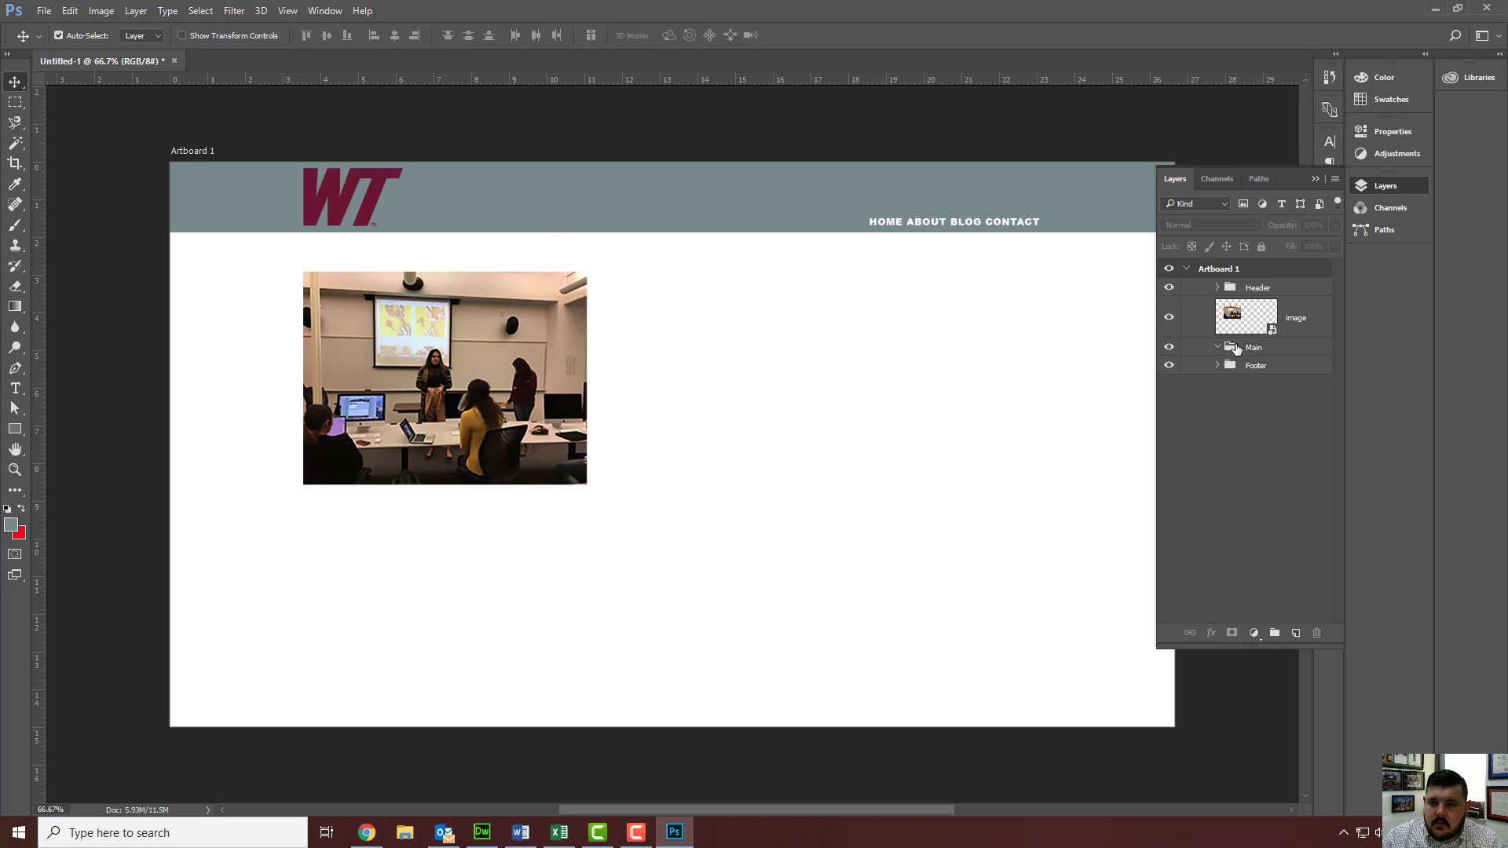
# - Move the image layer into the Main group and collapse that group
pyautogui.click(1219, 288)
pyautogui.click(1219, 289)
pyautogui.moveTo(1250, 314); pyautogui.dragTo(1249, 345)
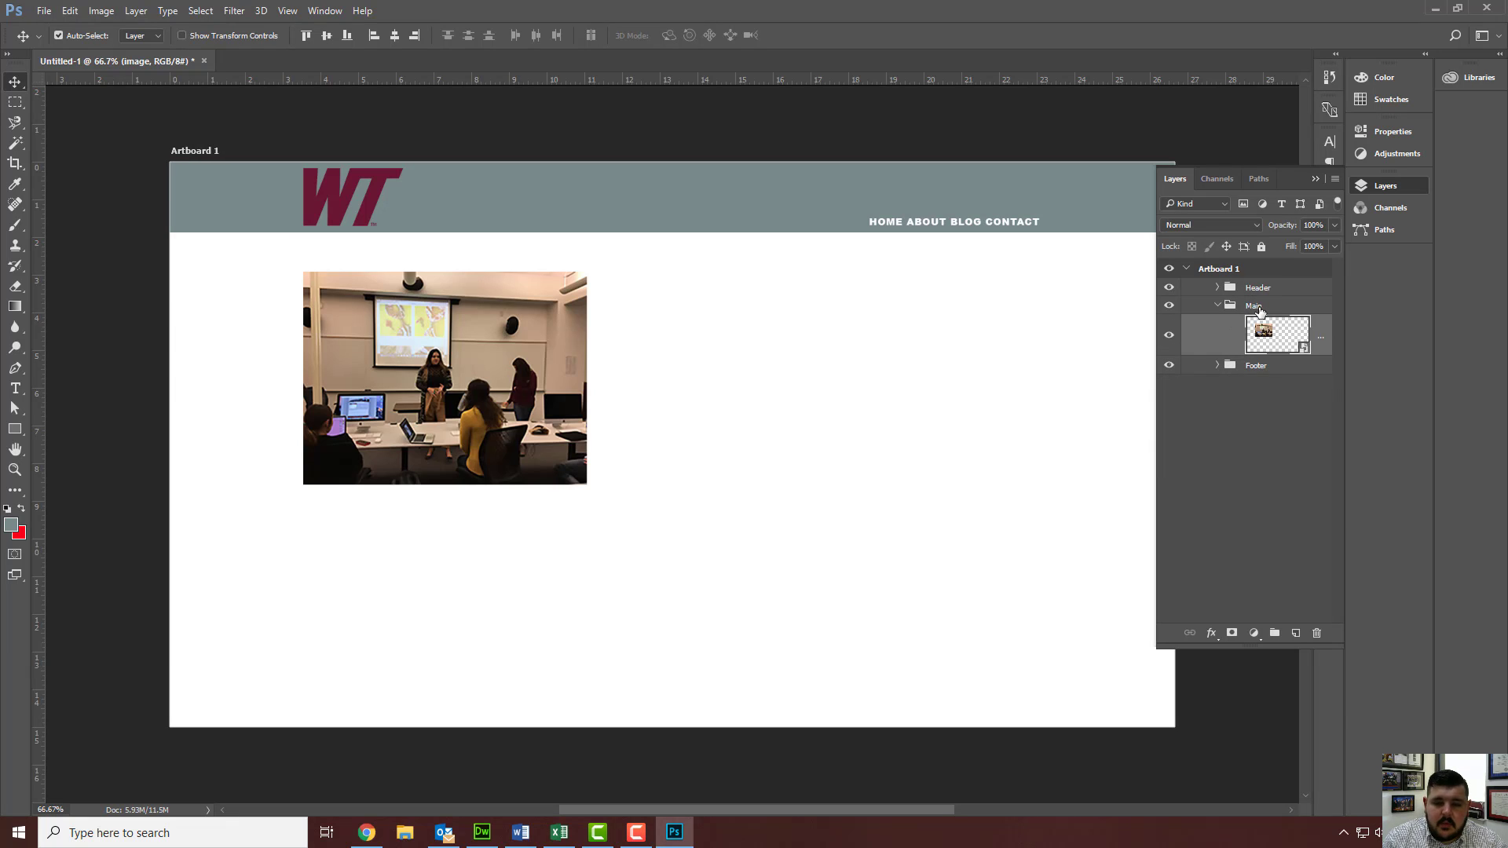
pyautogui.click(1267, 417)
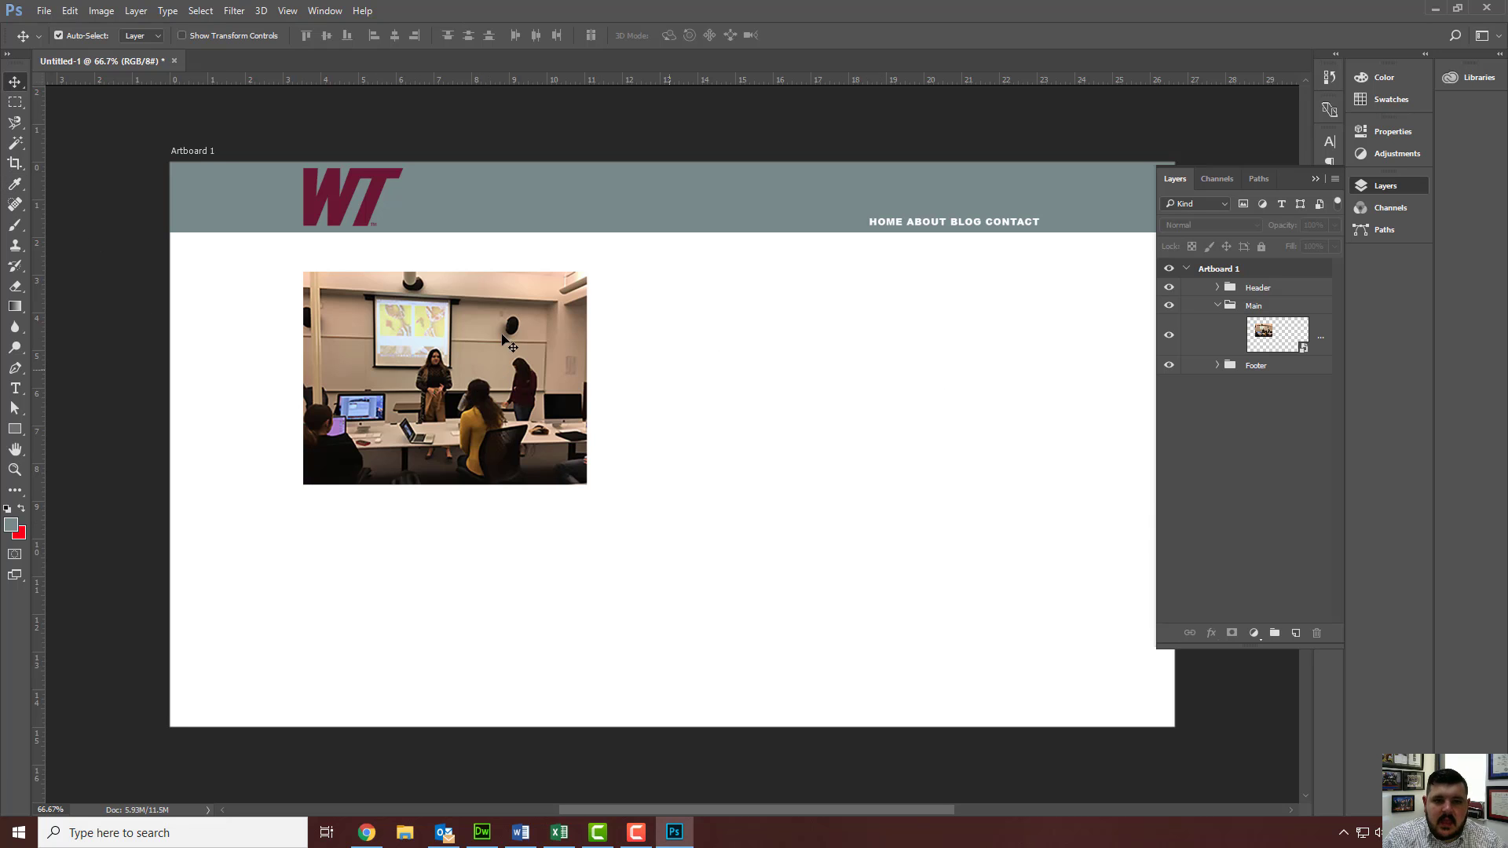
pyautogui.click(1217, 306)
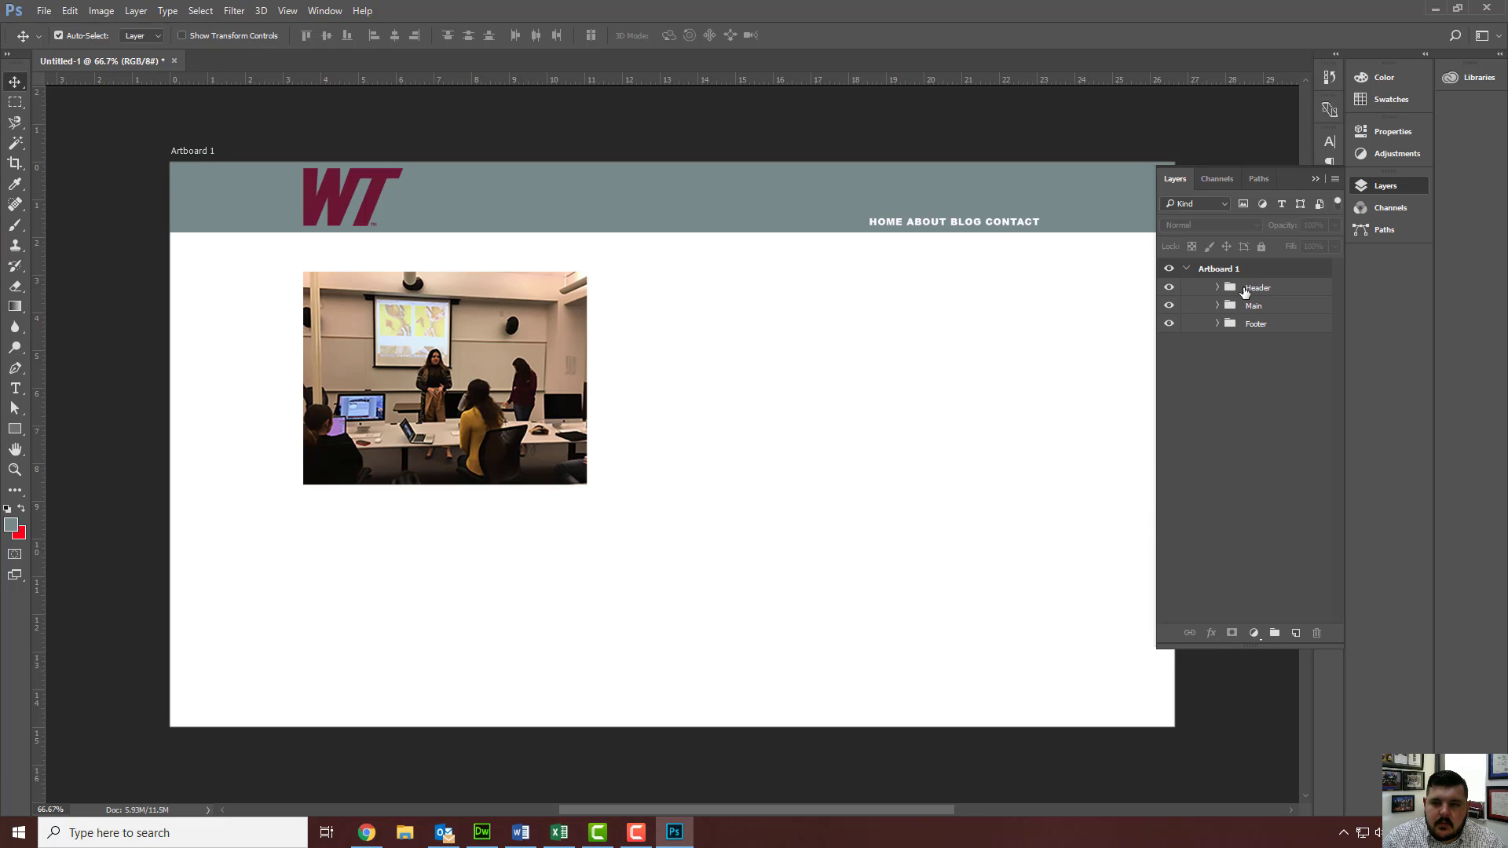
pyautogui.click(1220, 327)
pyautogui.click(1228, 364)
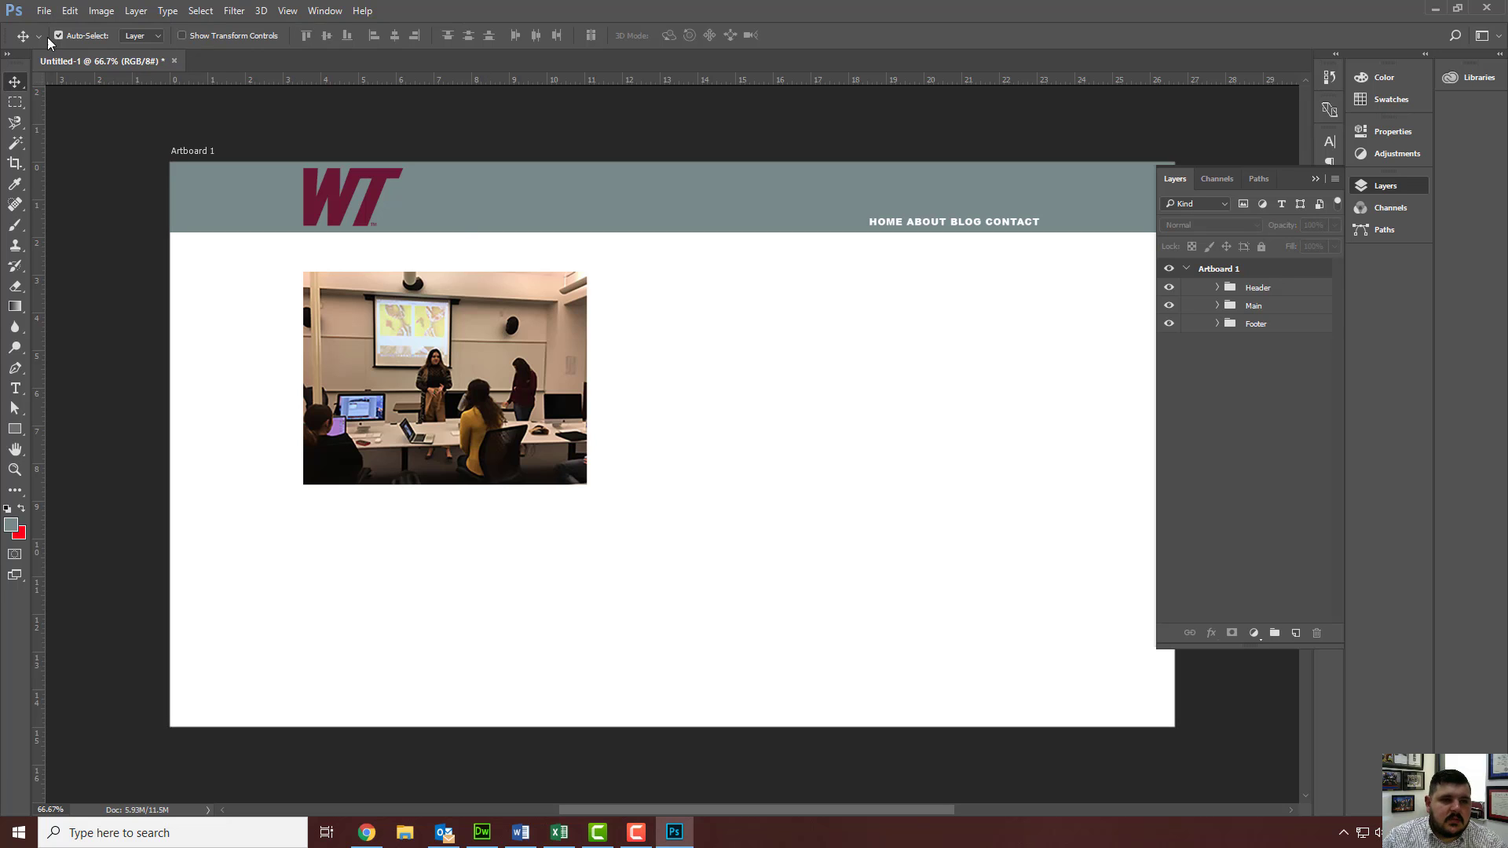
# - Set the Export As format to JPG for Artboard 1, and close the export settings without exporting
pyautogui.click(44, 10)
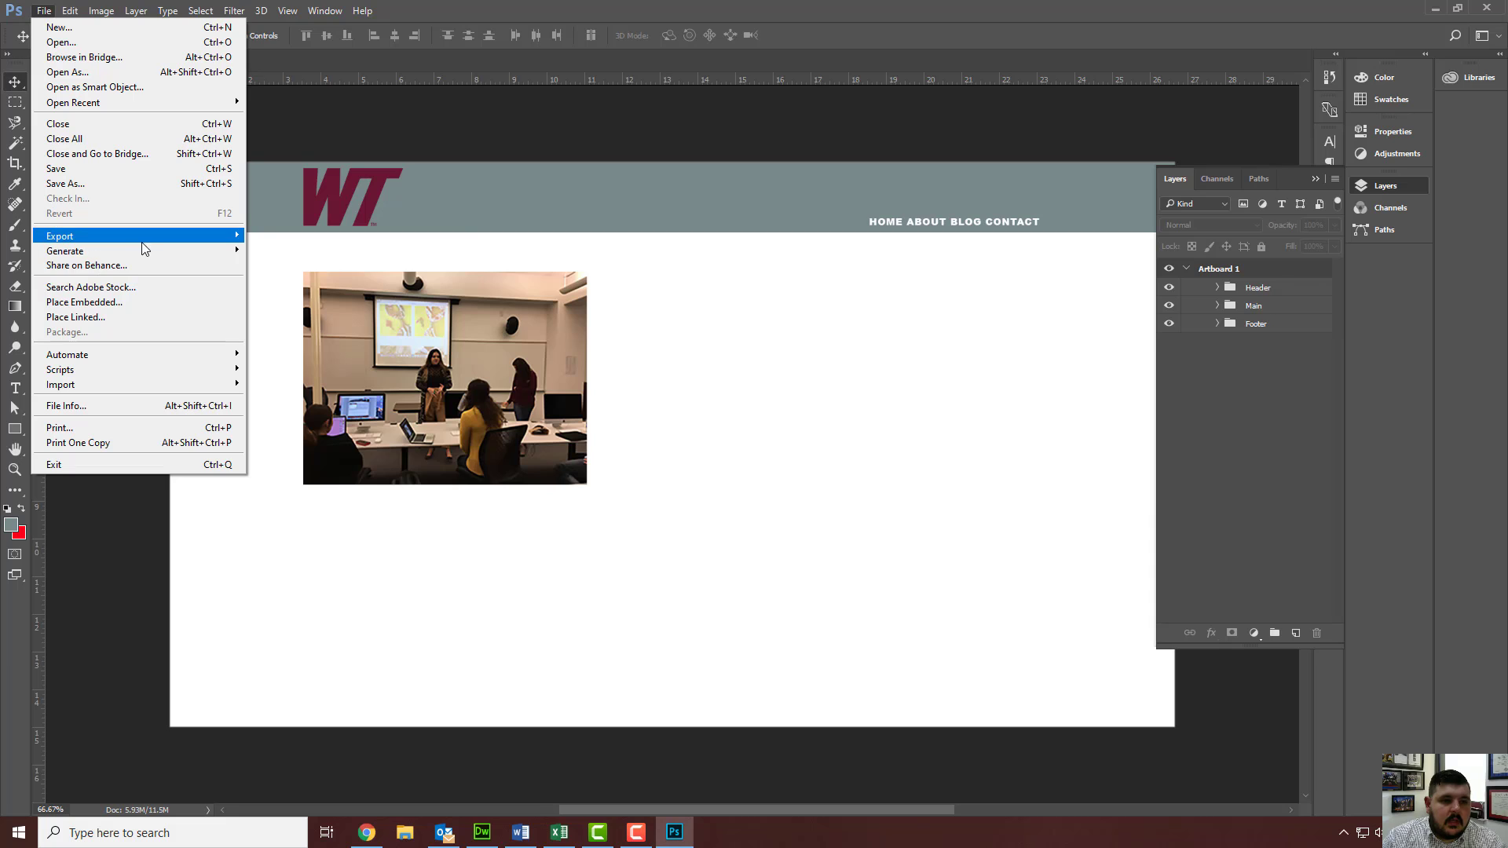
pyautogui.moveTo(144, 245)
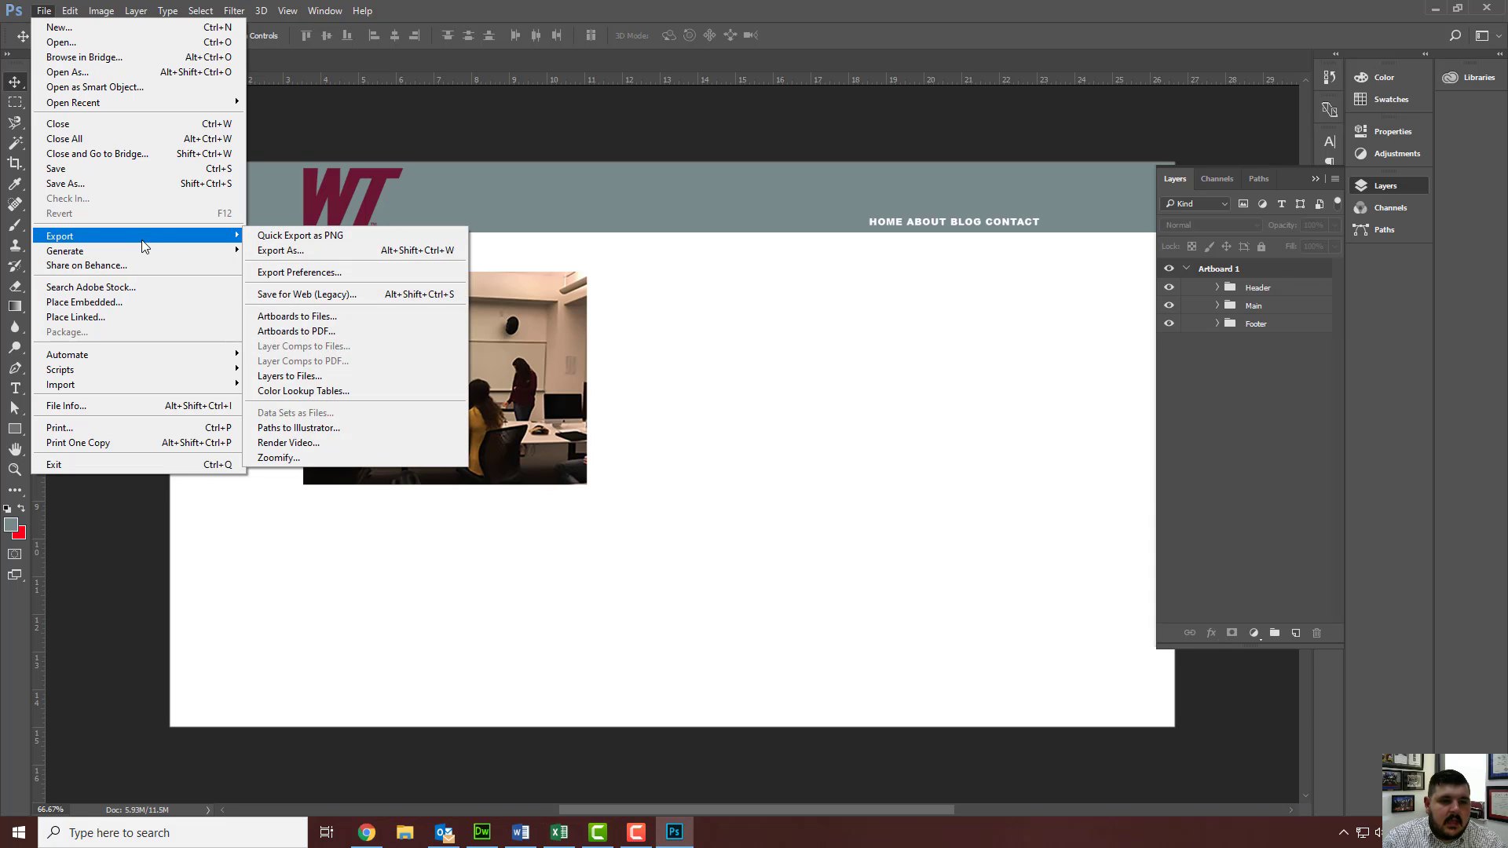
pyautogui.click(349, 250)
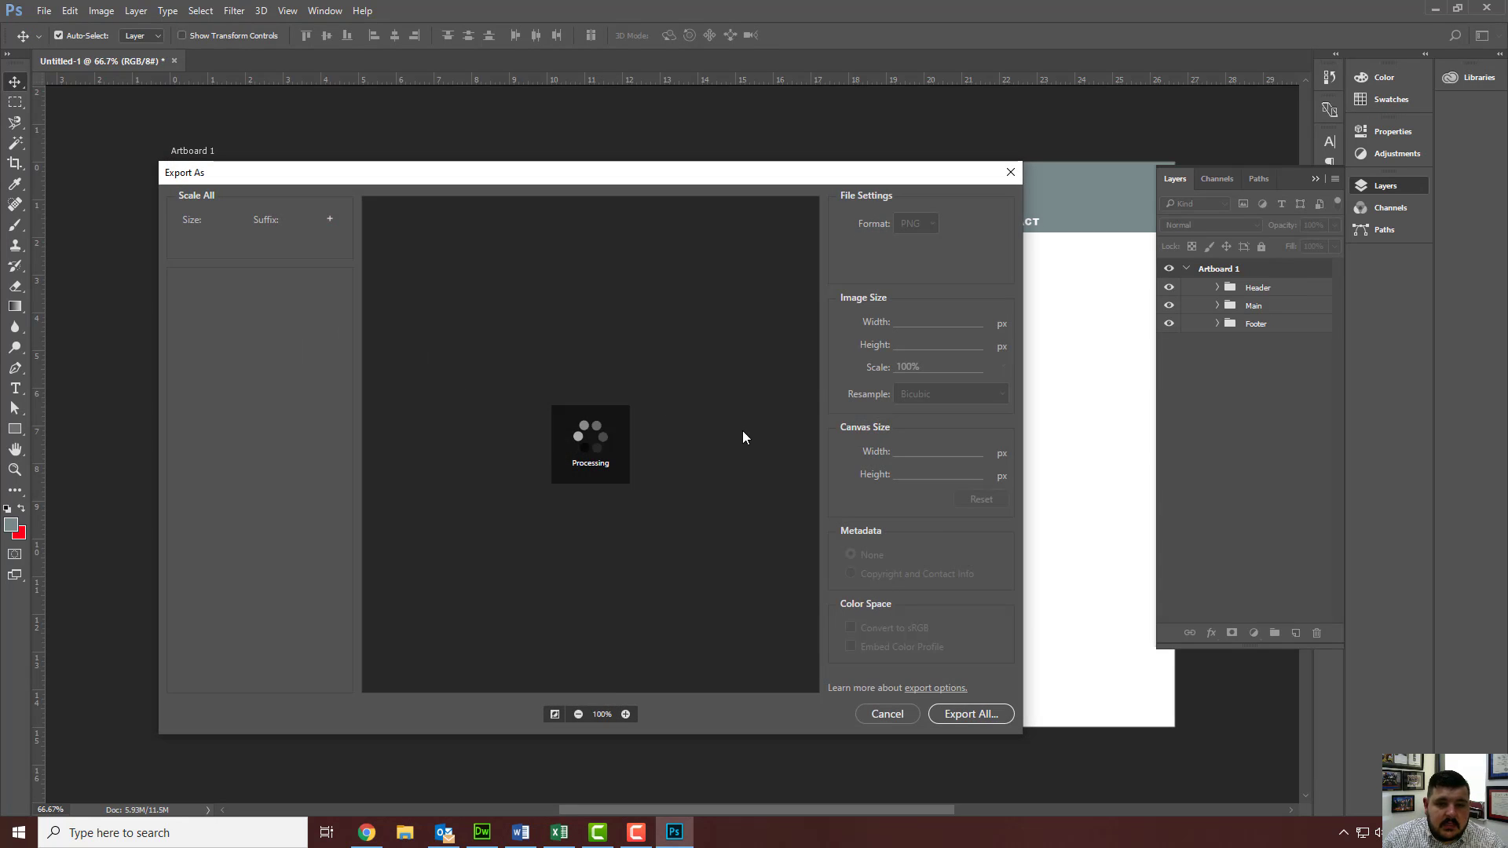
pyautogui.click(935, 229)
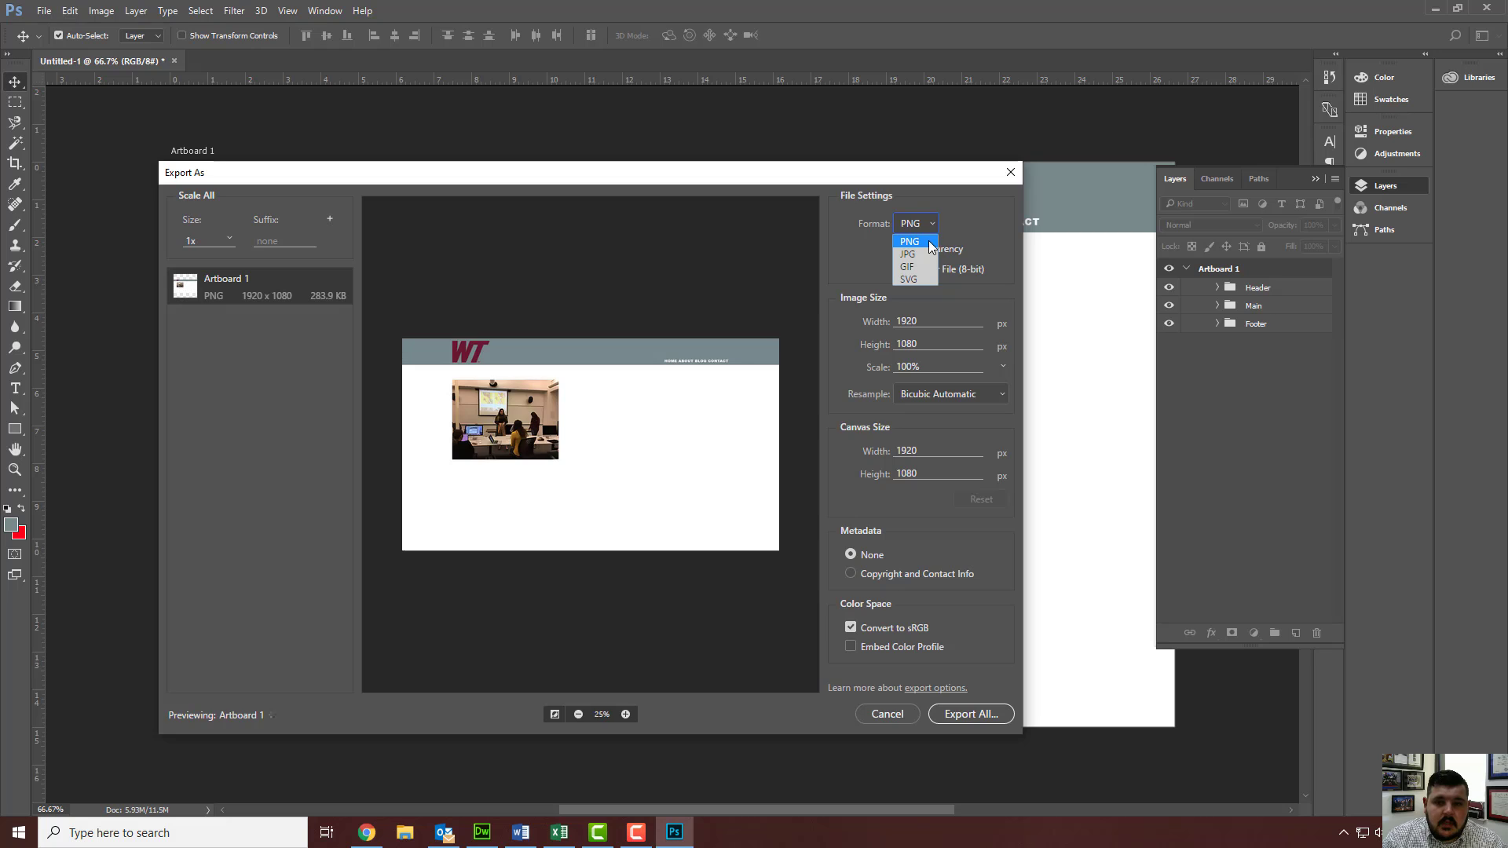
pyautogui.click(927, 244)
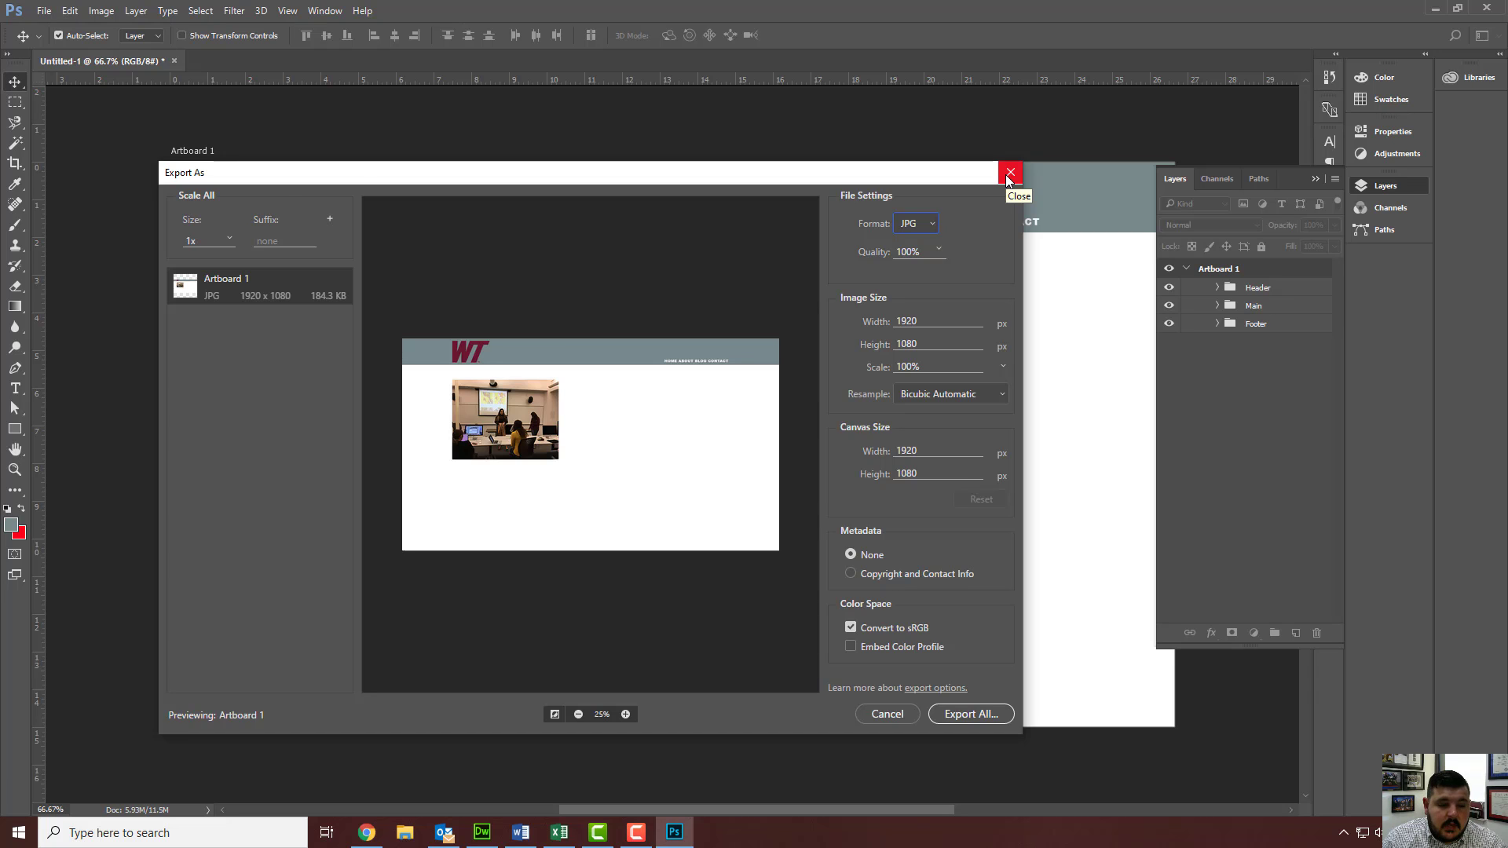
pyautogui.click(1010, 173)
pyautogui.click(1316, 179)
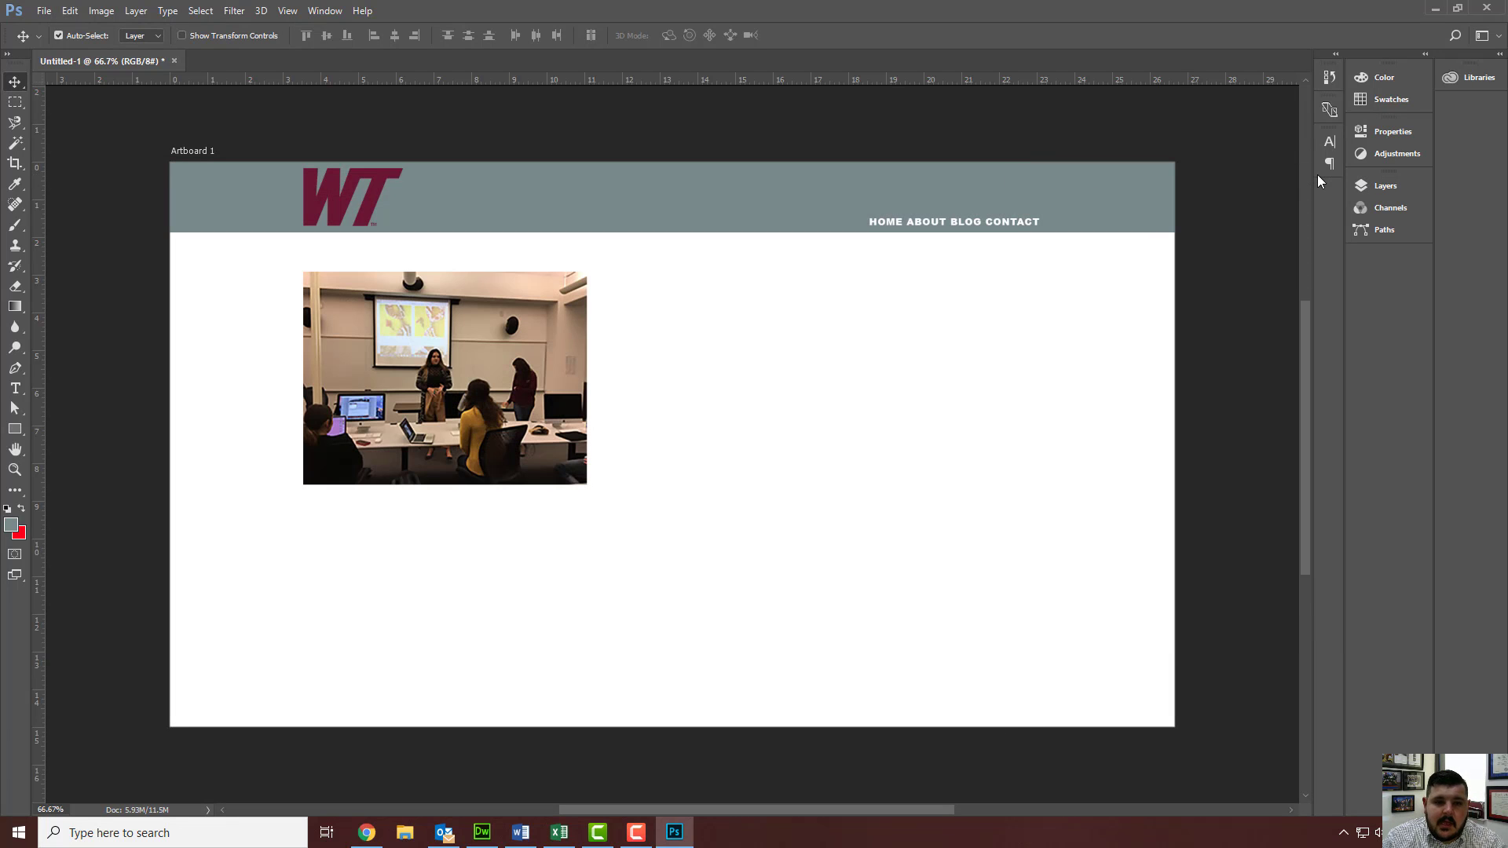